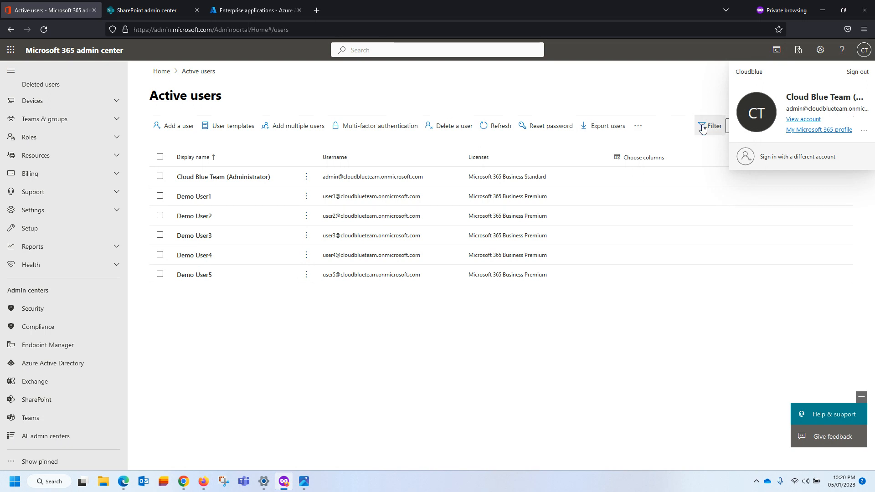
# Close the account panels and bring up the second tenant's Active users page with Demo User1–5.
pyautogui.click(403, 412)
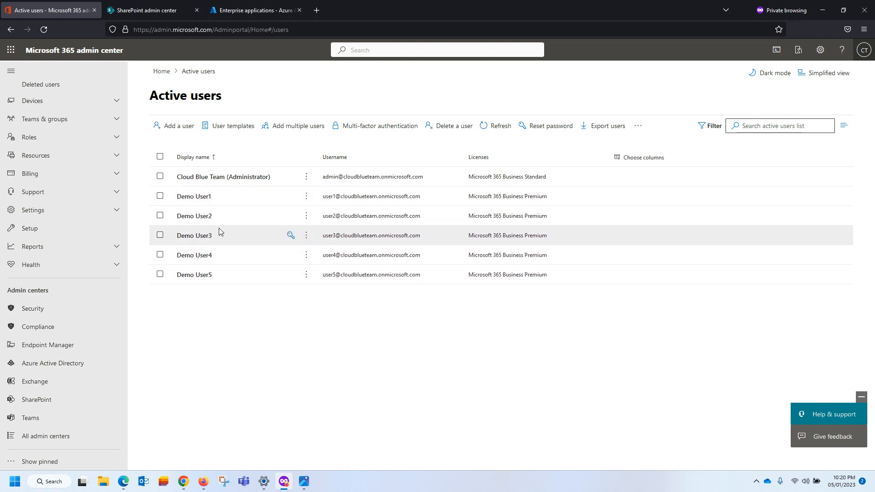
pyautogui.click(203, 481)
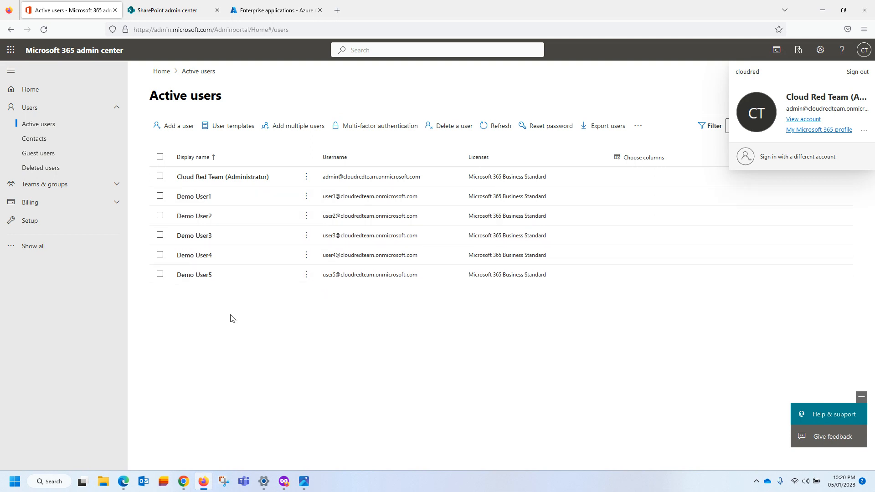
pyautogui.click(230, 334)
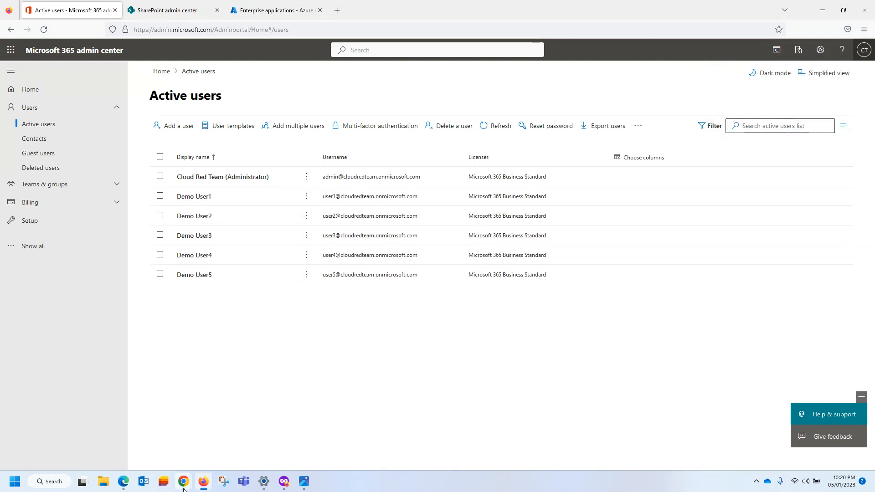
pyautogui.moveTo(185, 483)
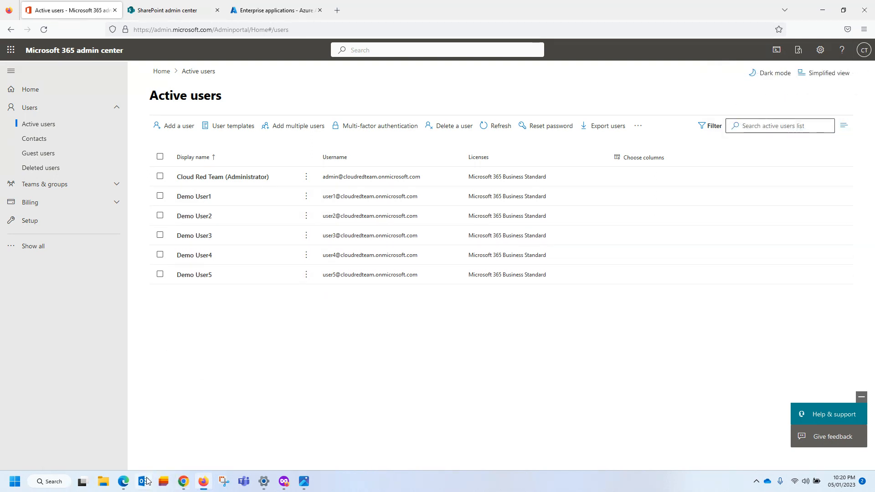
pyautogui.click(123, 482)
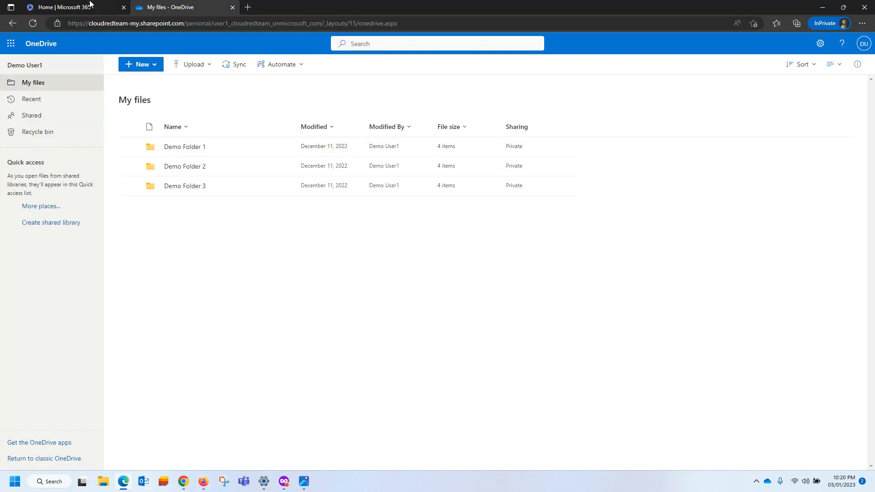
# Confirm the signed-in account and review Demo Folders 1–3 in the source OneDrive.
pyautogui.click(863, 43)
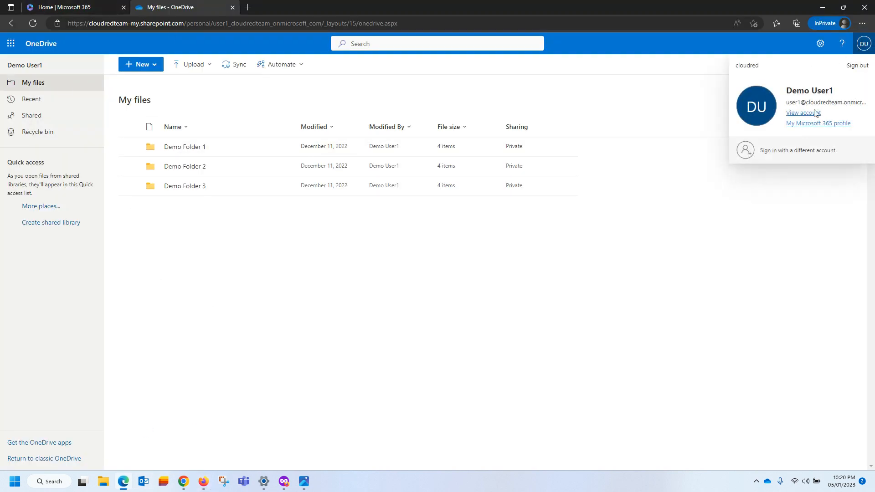
pyautogui.click(337, 308)
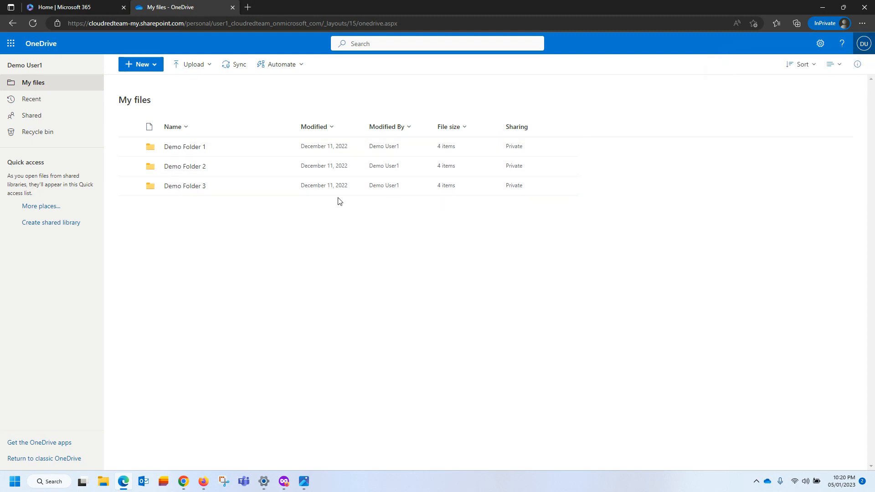
pyautogui.click(173, 148)
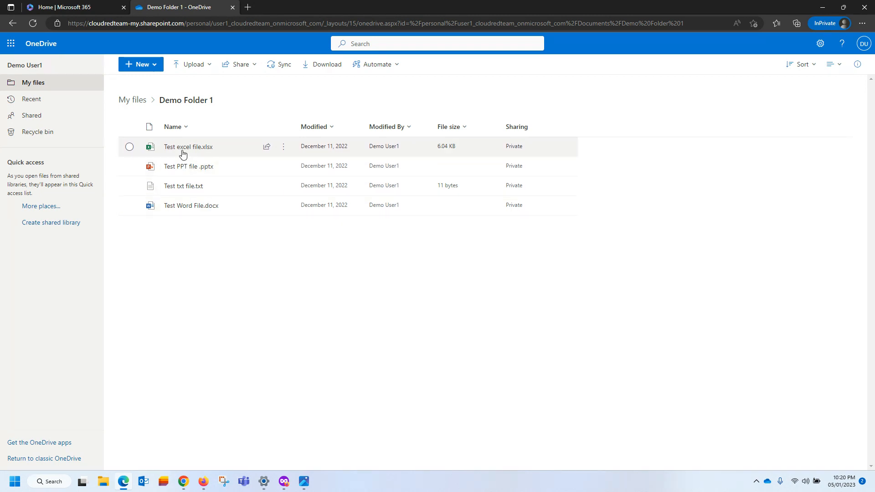
pyautogui.moveTo(217, 149)
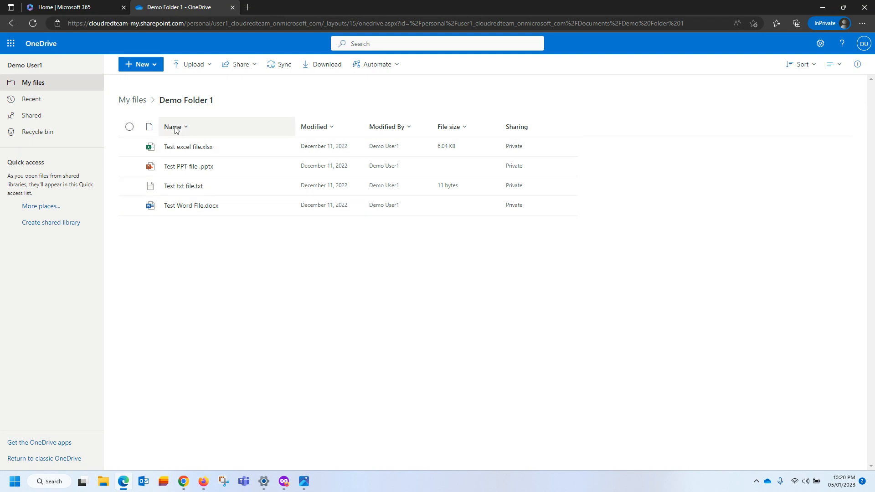
pyautogui.click(130, 102)
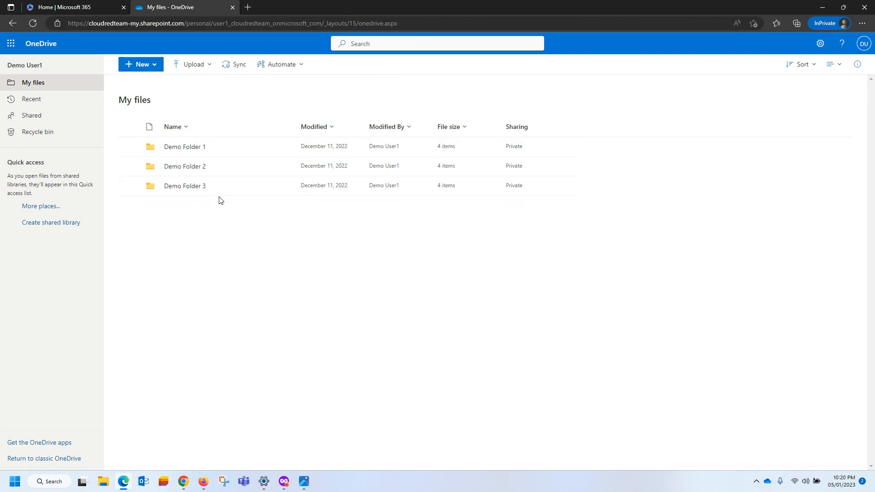
pyautogui.click(178, 167)
pyautogui.click(131, 103)
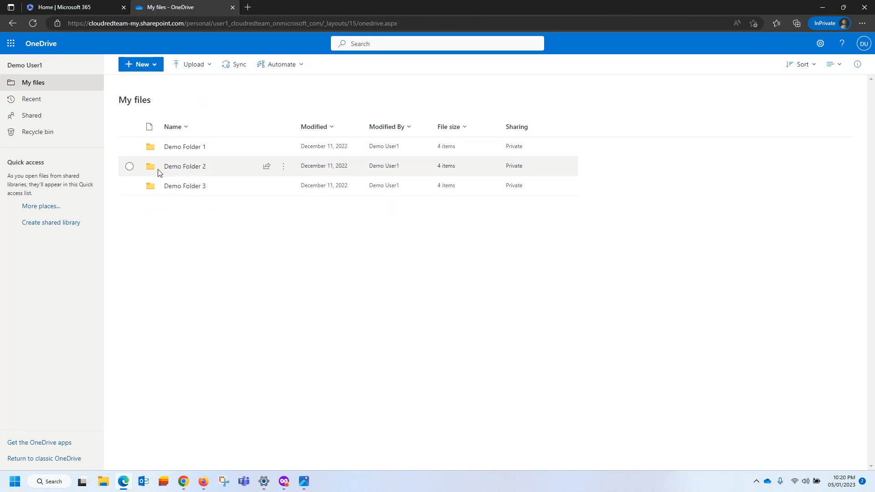
pyautogui.click(174, 186)
pyautogui.click(134, 105)
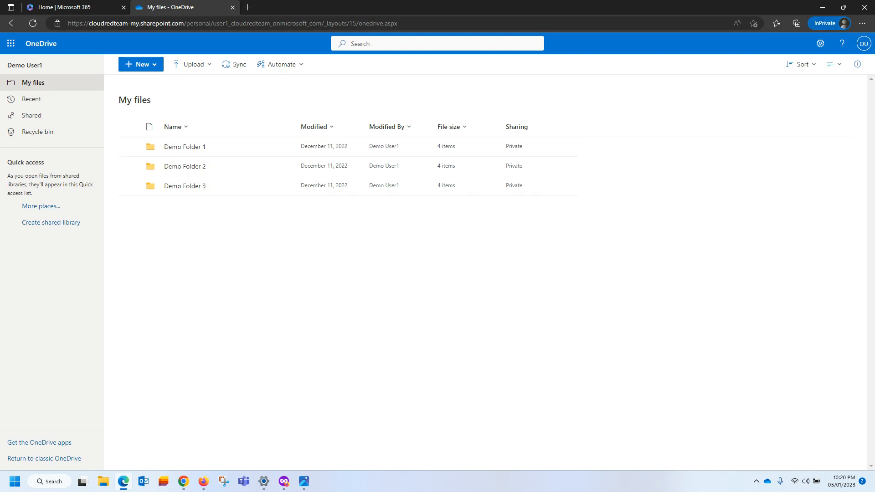
# Recheck the signed-in account and minimize the source OneDrive window.
pyautogui.click(863, 43)
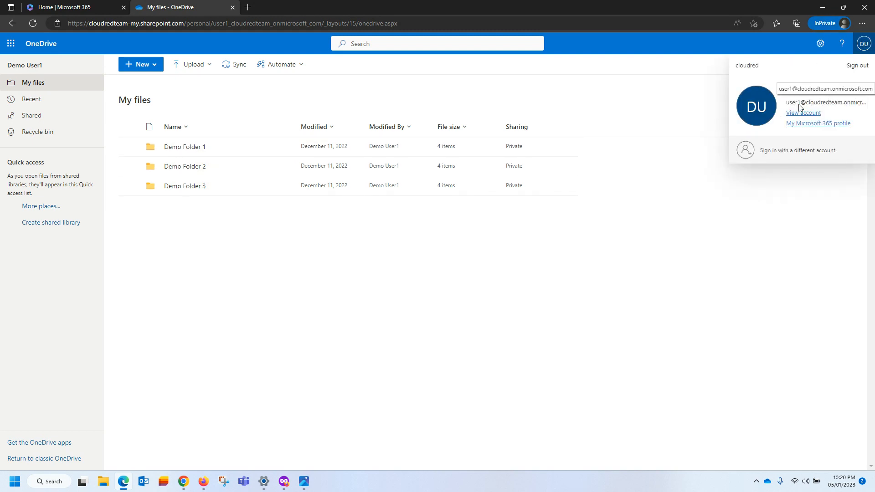
pyautogui.click(460, 273)
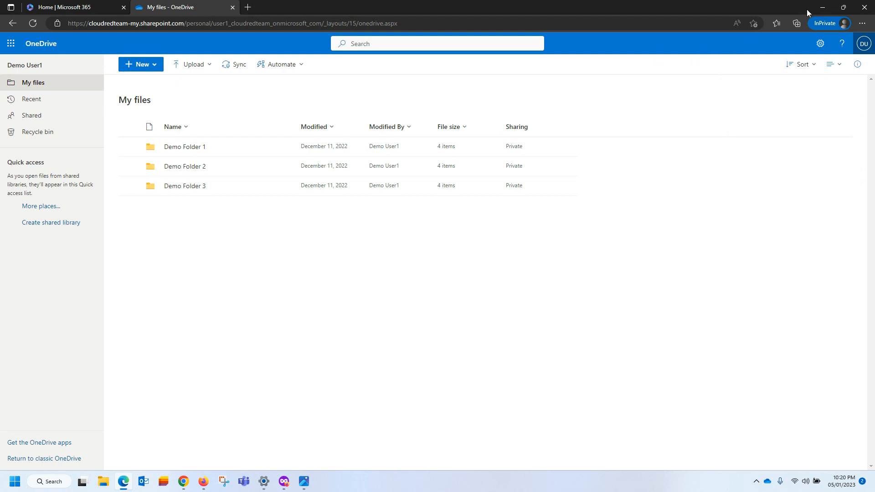
pyautogui.click(821, 8)
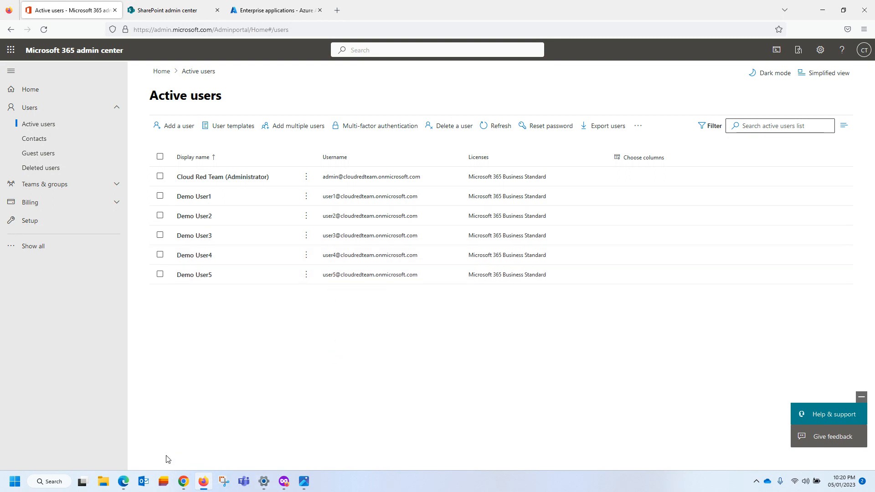
# Bring up the destination tenant's OneDrive, confirm its account, and see Demo User1's empty My files.
pyautogui.moveTo(185, 482)
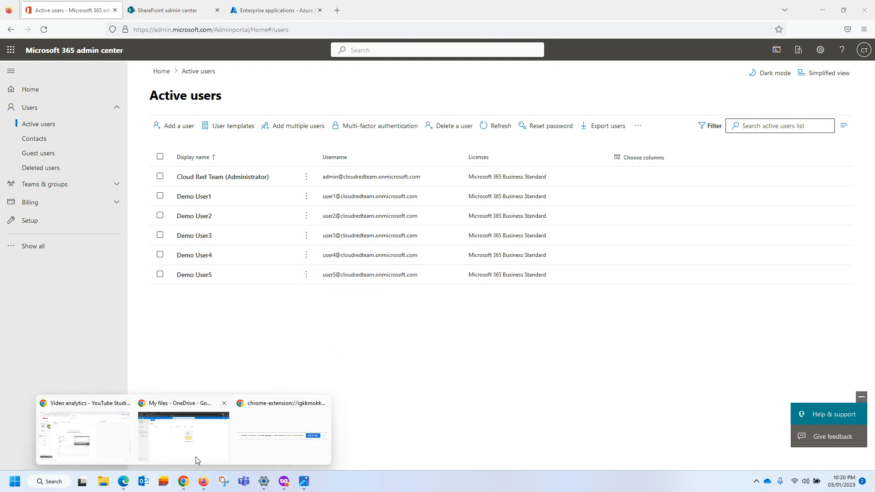
pyautogui.click(134, 437)
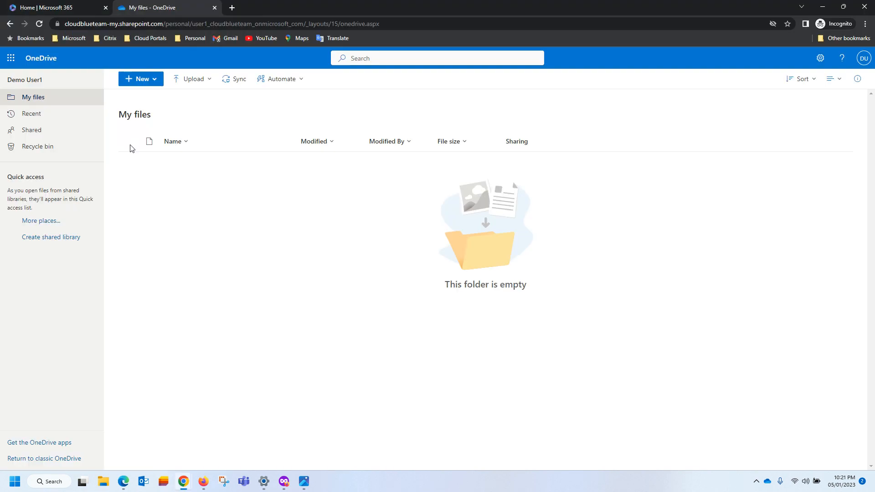
pyautogui.click(864, 57)
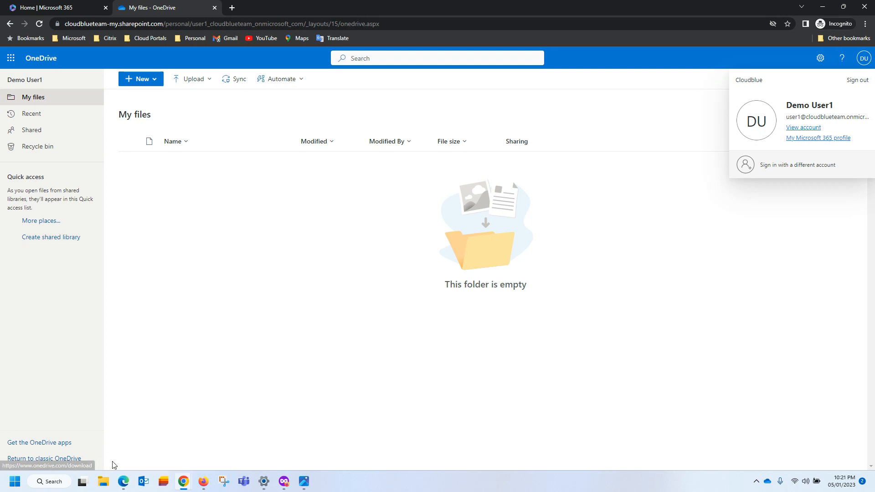
pyautogui.click(123, 481)
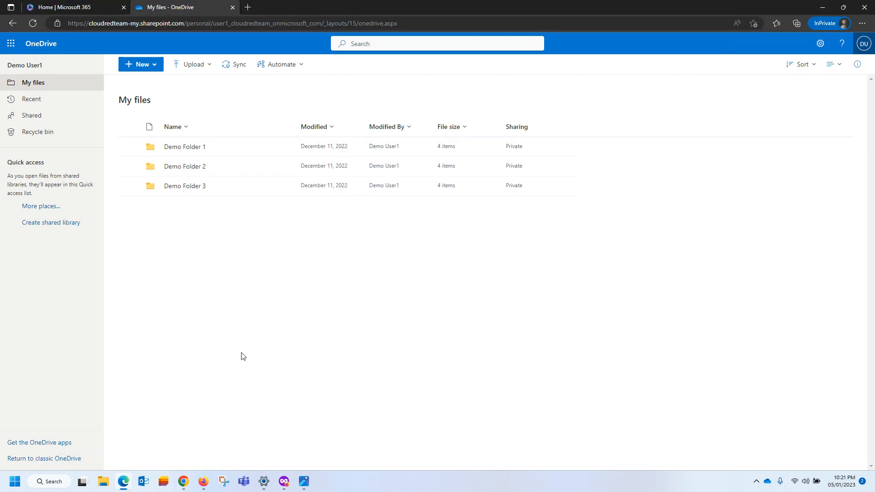
pyautogui.moveTo(184, 479)
pyautogui.click(150, 422)
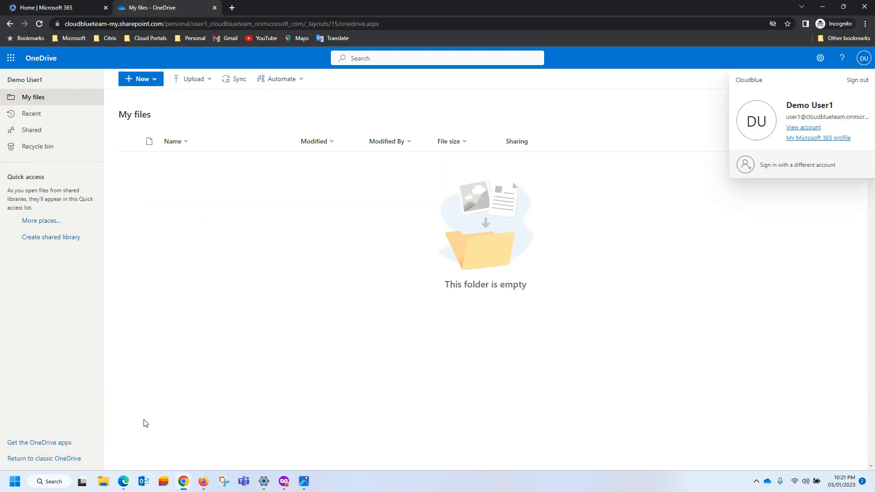
pyautogui.click(258, 226)
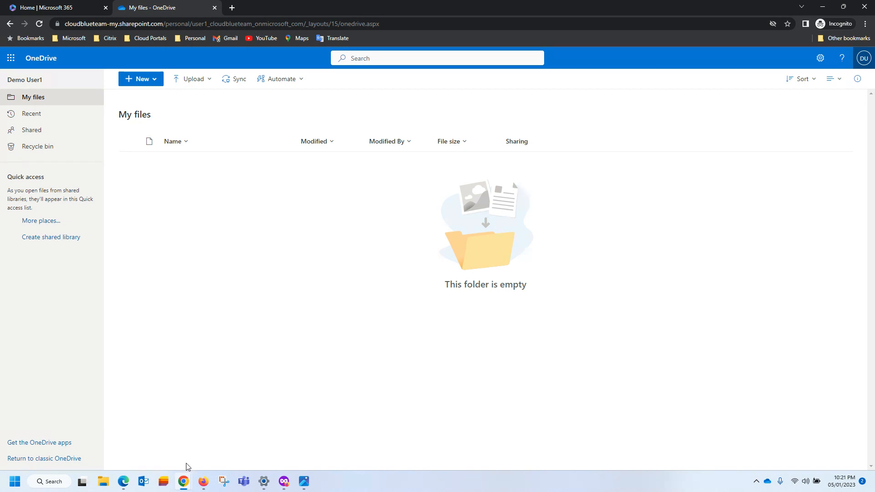
pyautogui.moveTo(206, 484)
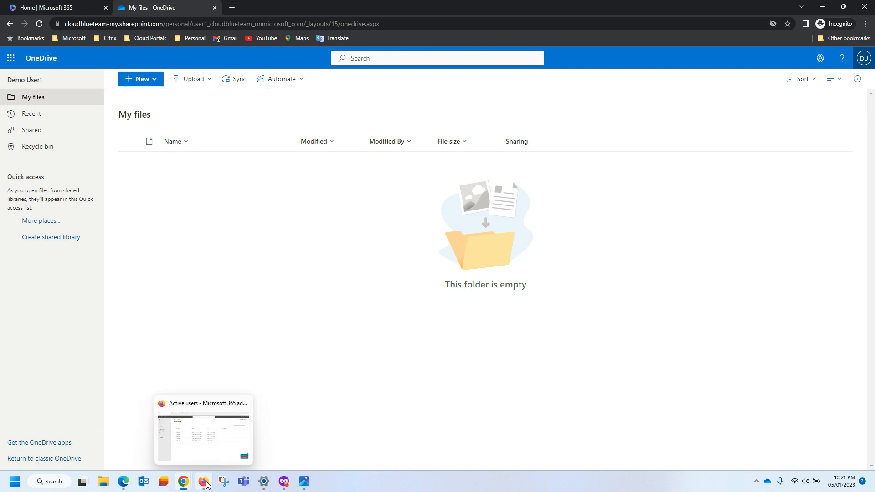
# From the SharePoint admin center, open the TestMigration site and confirm the signed-in account.
pyautogui.click(205, 441)
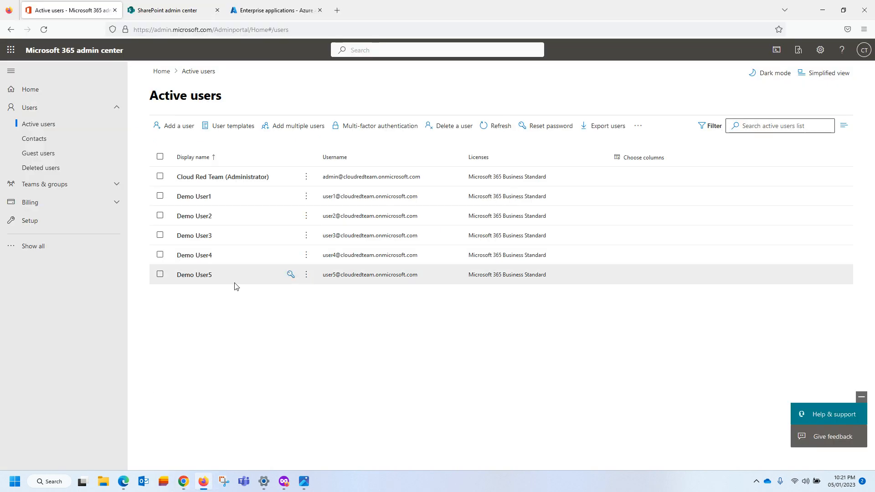
pyautogui.hotkey('alt', 'Tab')
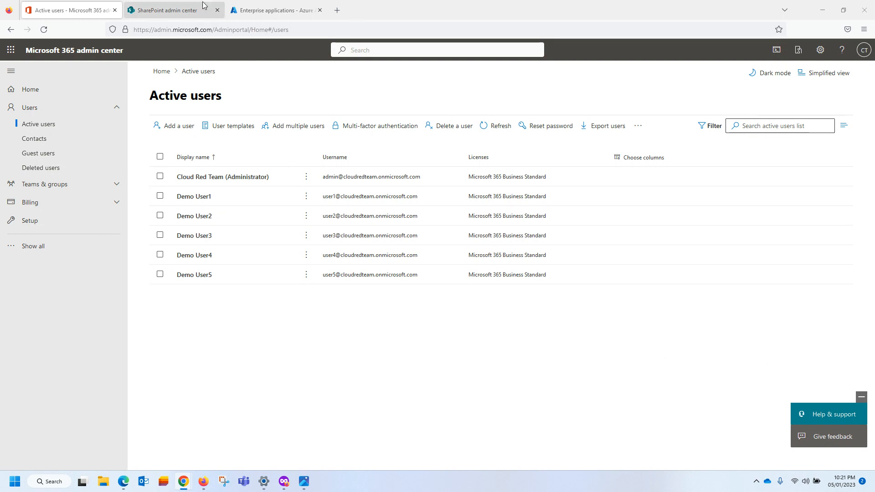
pyautogui.click(185, 10)
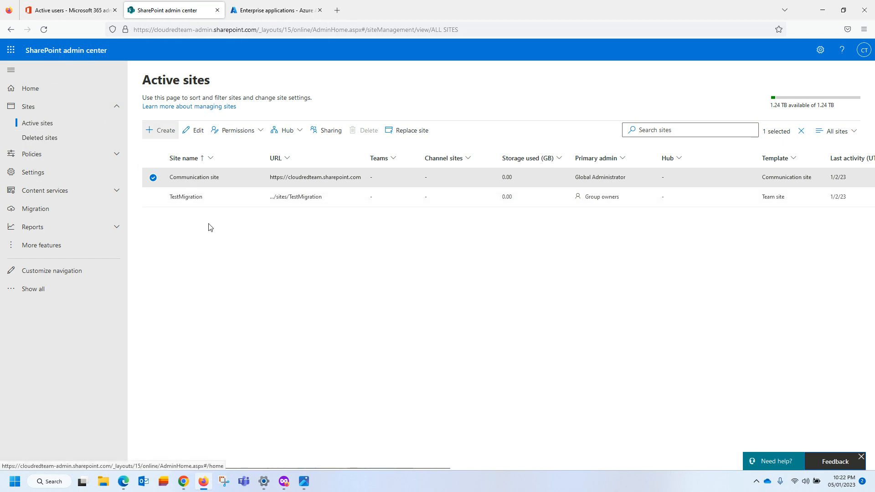
pyautogui.click(313, 197)
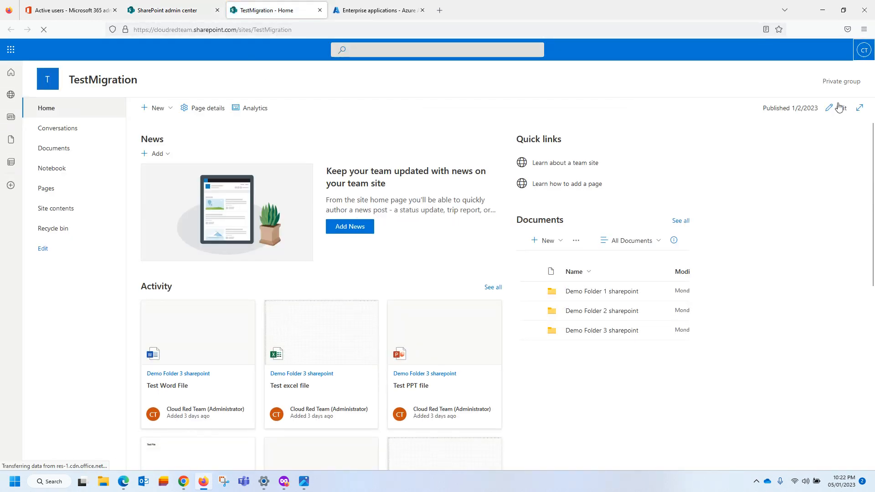
pyautogui.click(863, 54)
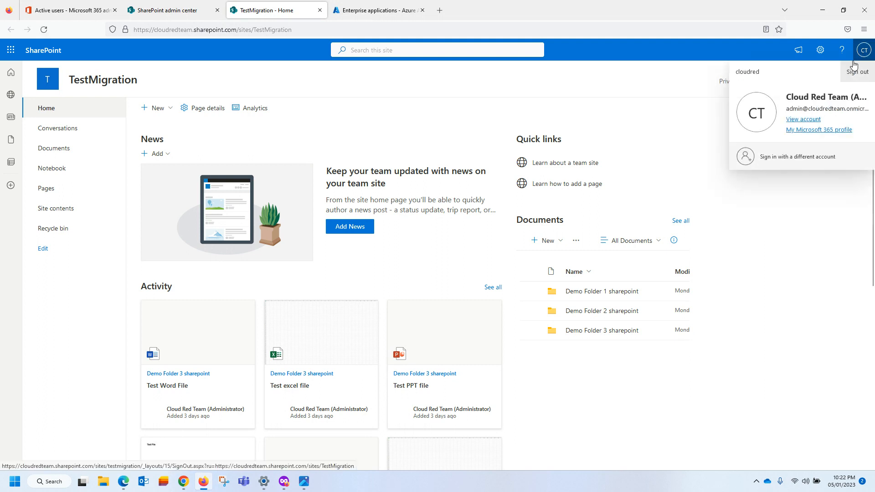
pyautogui.click(653, 52)
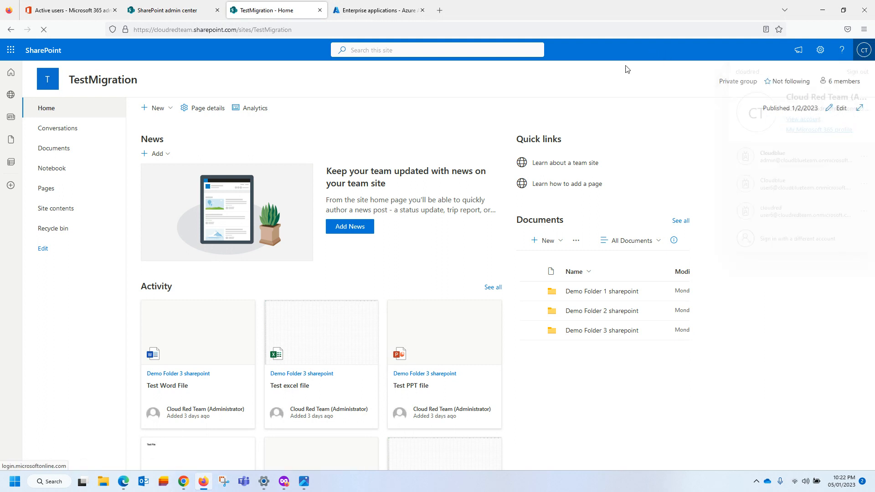
# Browse the TestMigration Documents library and Demo Folder 1, dismiss the design prompt, then go to Azure.
pyautogui.click(53, 148)
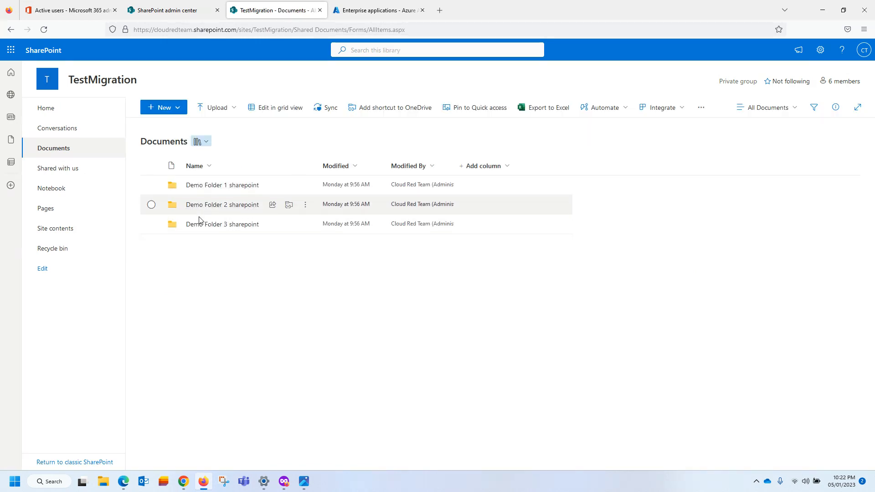
pyautogui.click(214, 185)
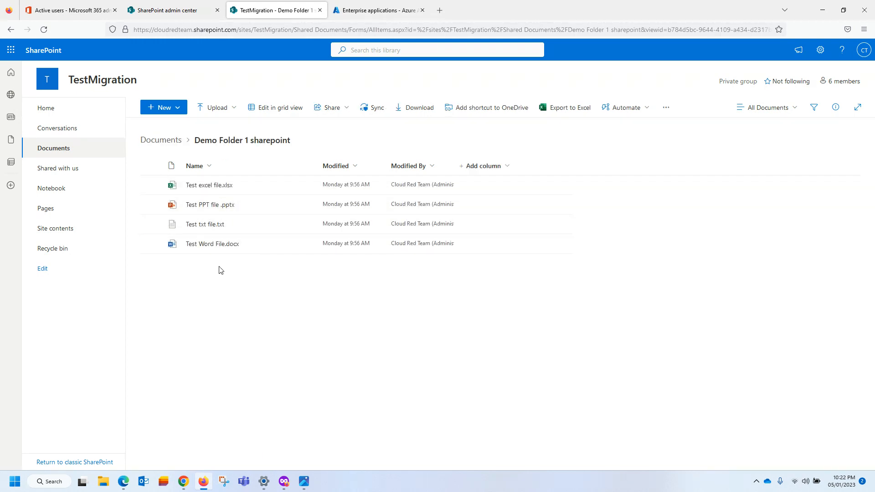
pyautogui.click(58, 149)
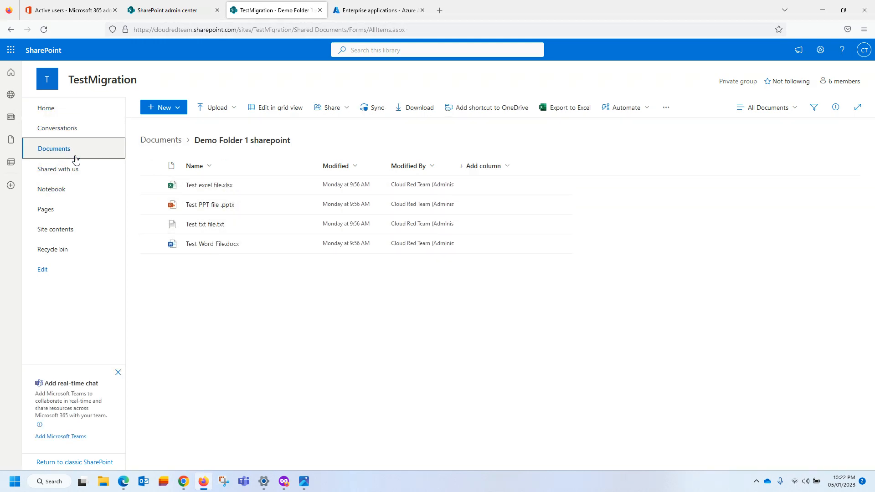
pyautogui.click(51, 147)
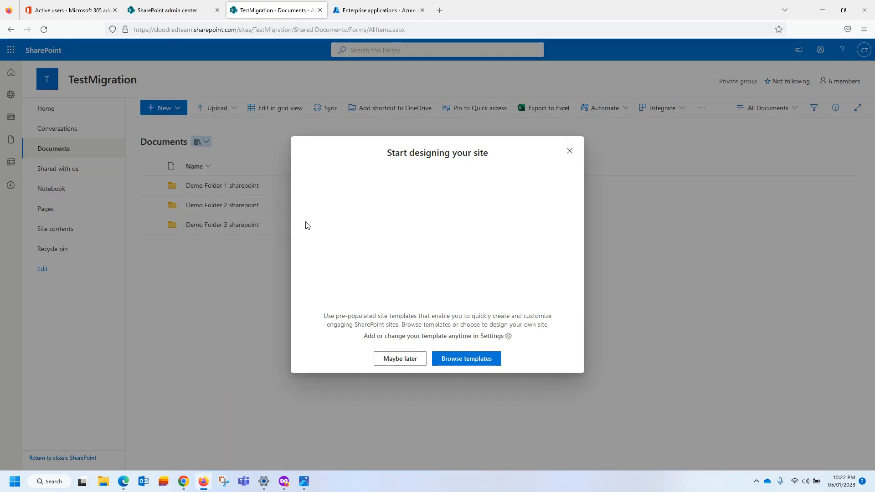
pyautogui.click(569, 151)
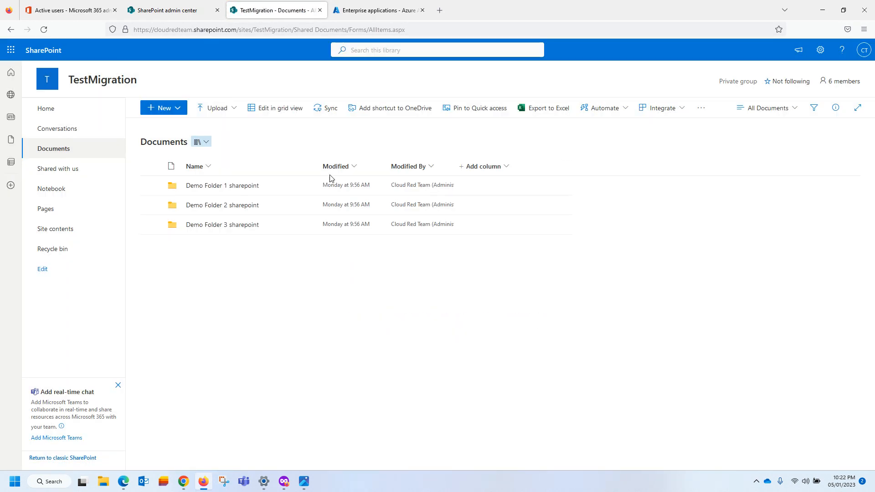
pyautogui.click(384, 12)
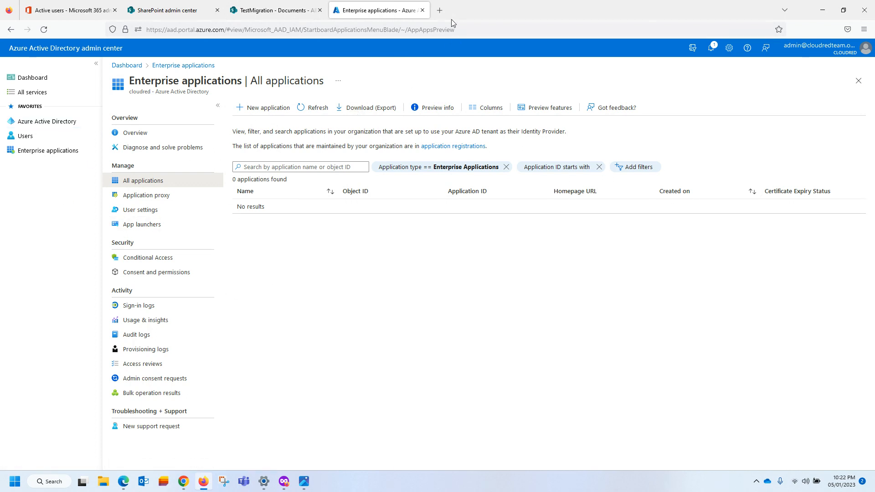
# Load the mover.io site in a new tab beside the Azure admin center.
pyautogui.click(439, 10)
pyautogui.click(153, 30)
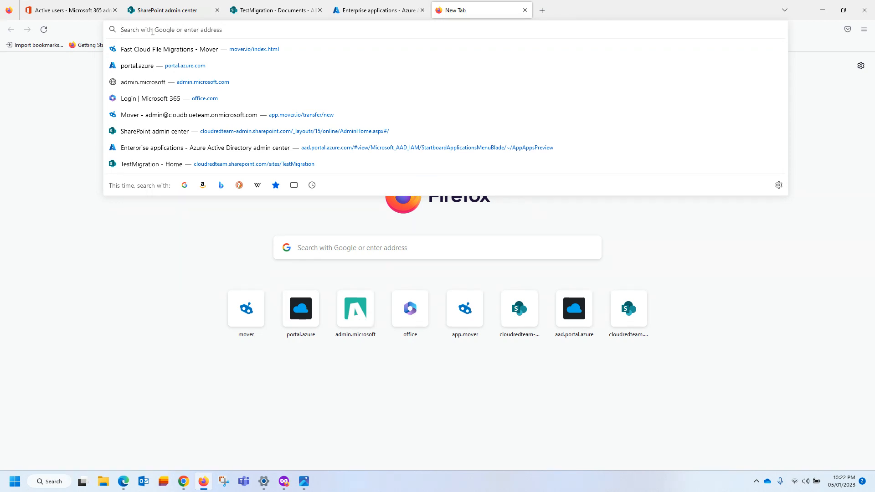
pyautogui.write('mover.io/')
pyautogui.press('Return')
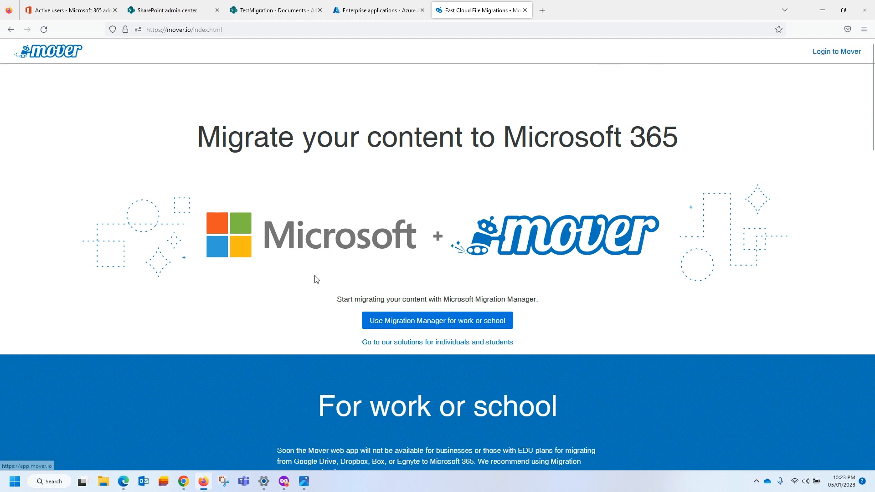
# Log in to Mover with Microsoft using the Blue Team tenant's admin account.
pyautogui.click(830, 53)
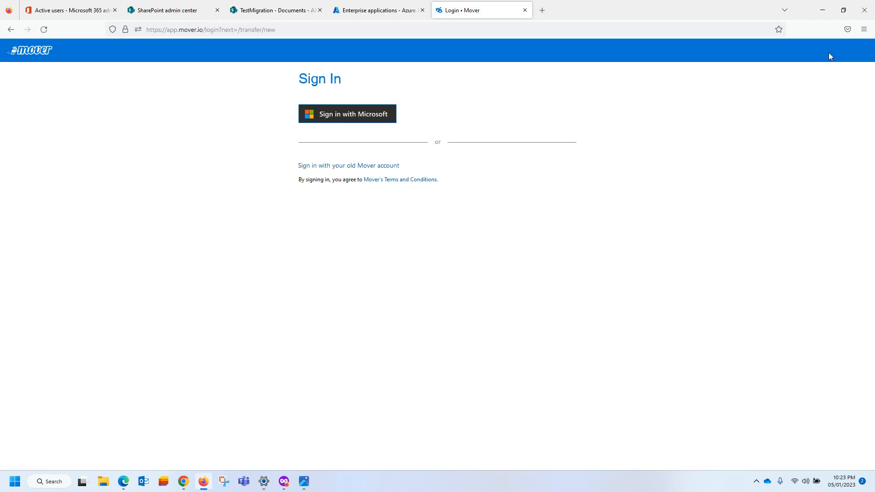
pyautogui.click(340, 120)
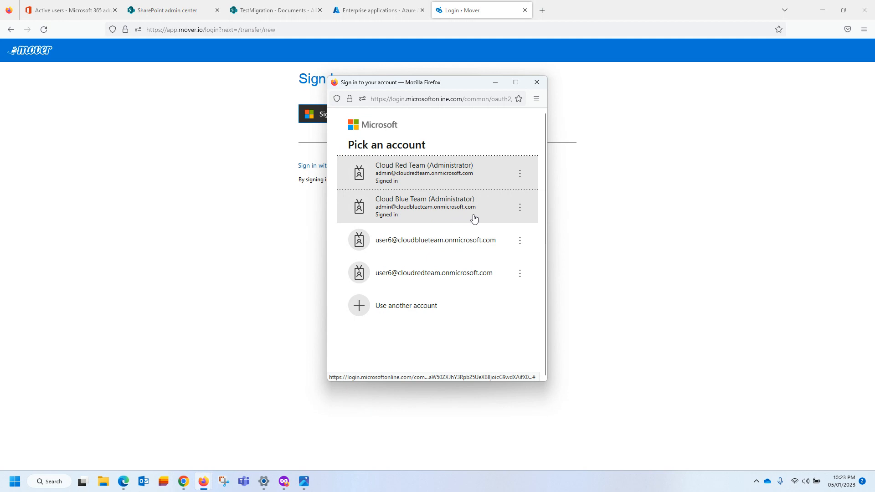
pyautogui.click(451, 211)
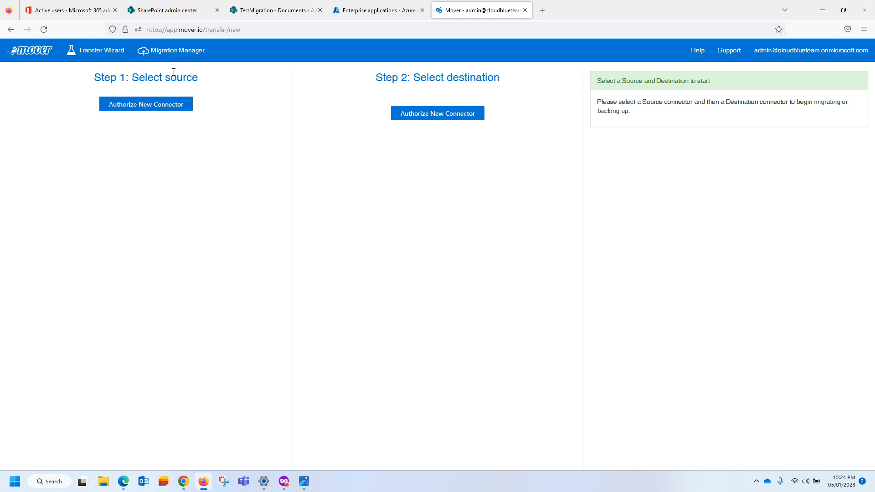
# Point out the Select source and Select destination steps, then begin authorizing a new source connector.
pyautogui.moveTo(92, 78); pyautogui.dragTo(215, 88)
pyautogui.click(191, 187)
pyautogui.moveTo(366, 76); pyautogui.dragTo(510, 117)
pyautogui.click(477, 195)
pyautogui.click(140, 105)
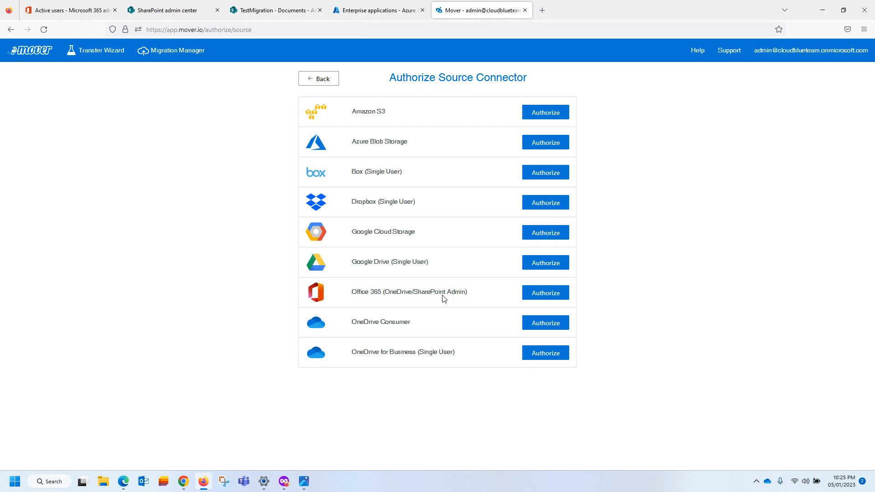
# Authorize Office 365 as source named 'Office 365 (OneDrive/SharePoint Admin -Source)' with the Red Team admin account.
pyautogui.click(542, 296)
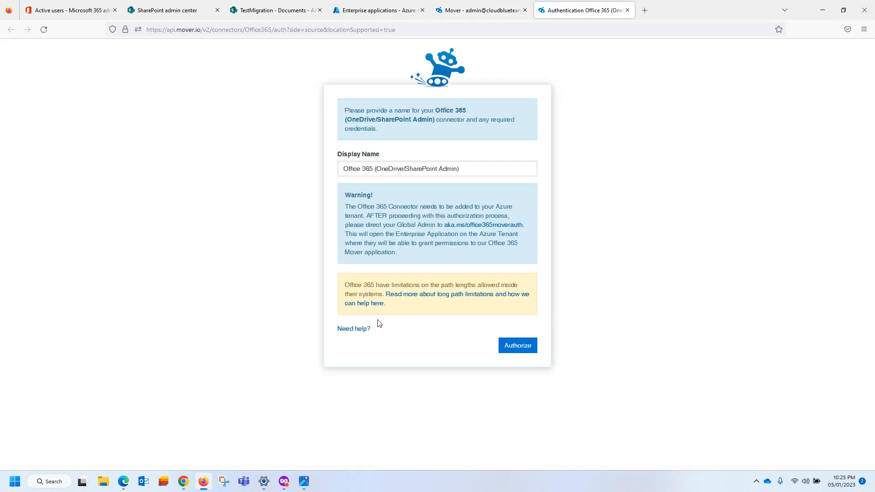
pyautogui.click(451, 171)
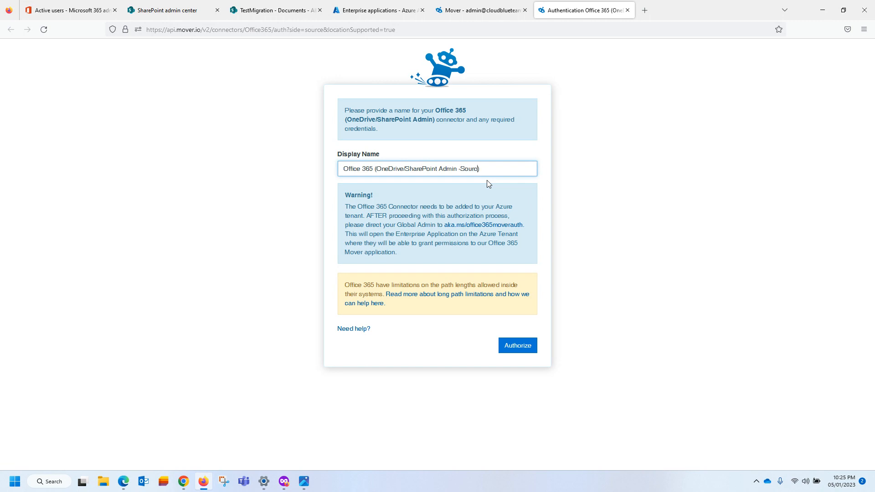
pyautogui.click(501, 341)
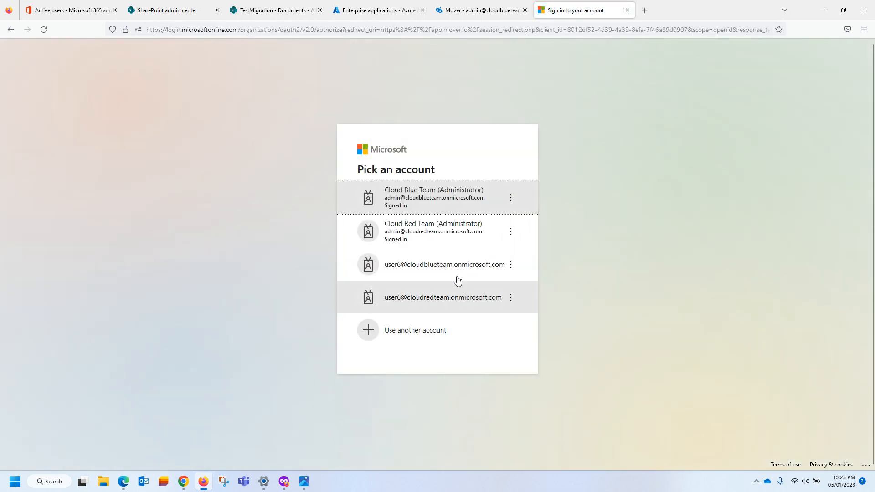
pyautogui.click(416, 245)
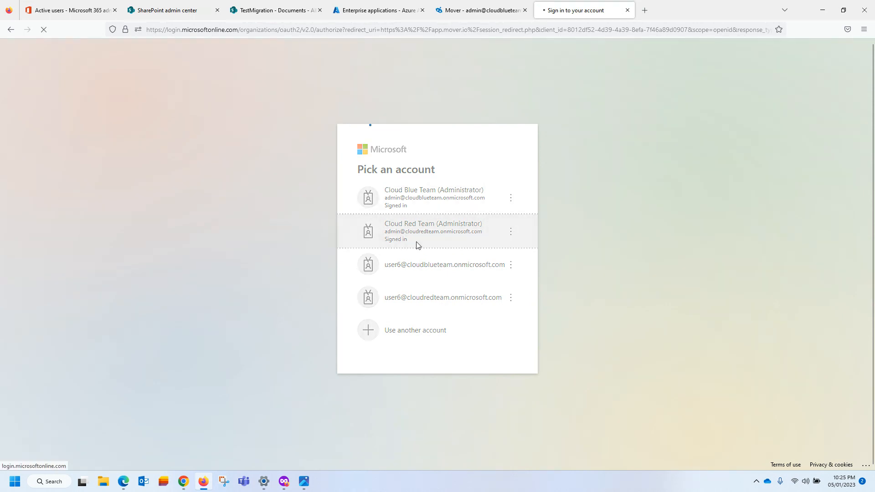
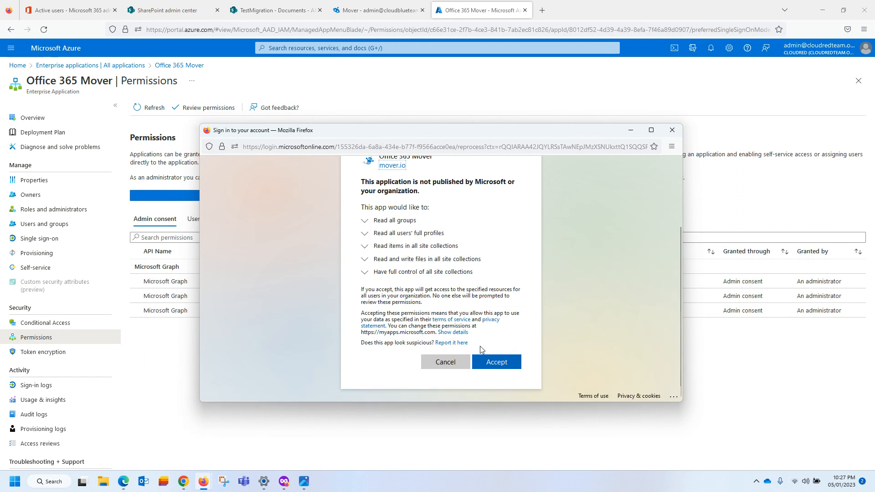
# Accept the Office 365 Mover permissions and return to the Mover transfer page.
pyautogui.click(503, 367)
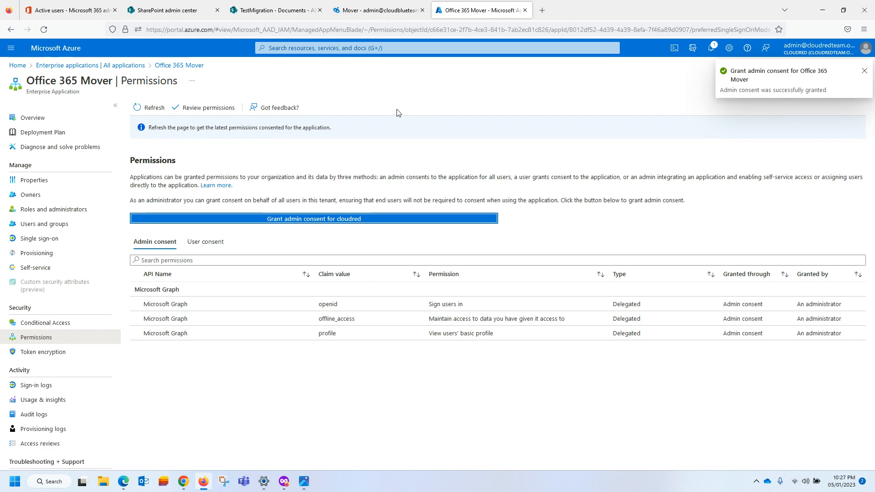
pyautogui.click(357, 10)
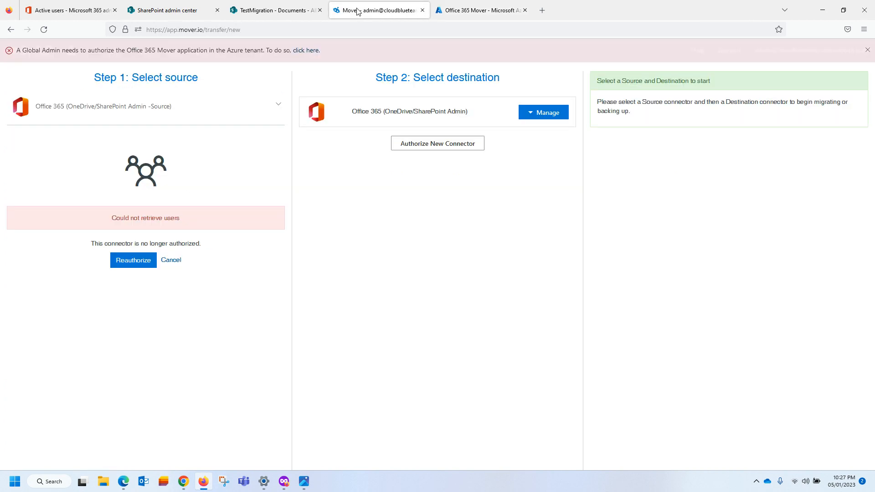
# Reauthorize the source connector with the source admin account, discovering 10 SPO sites and 6 users.
pyautogui.click(124, 263)
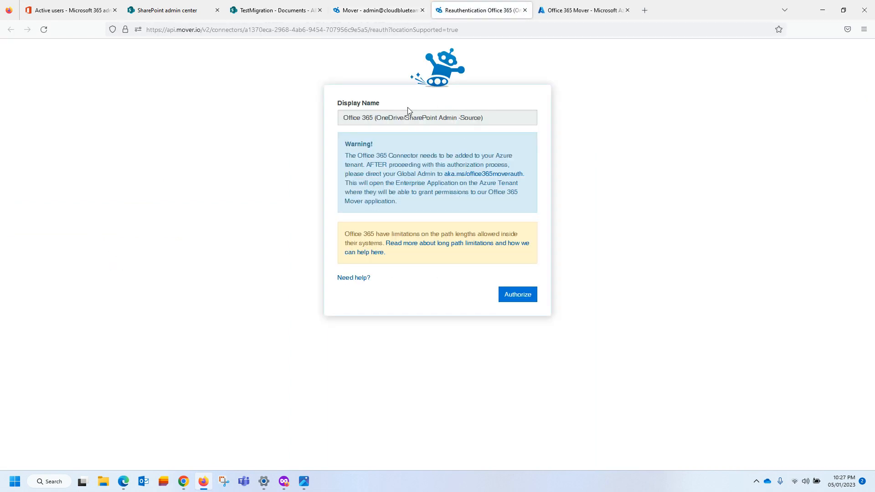
pyautogui.click(506, 295)
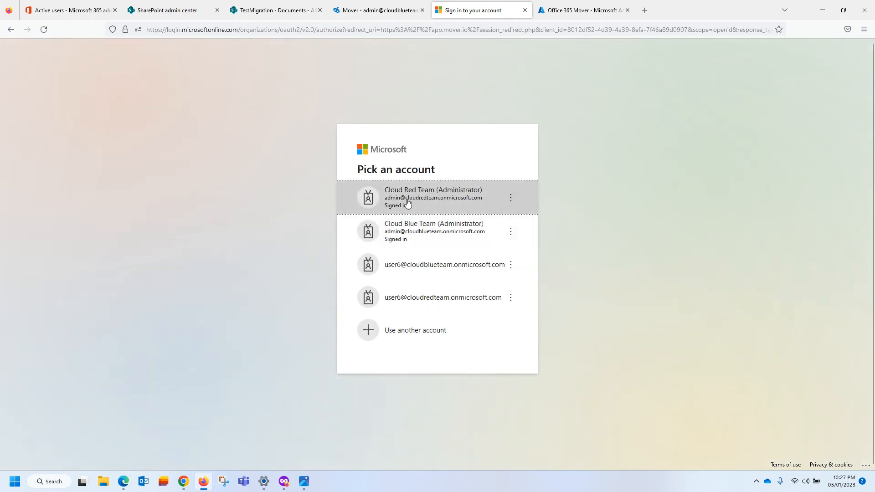
pyautogui.click(407, 203)
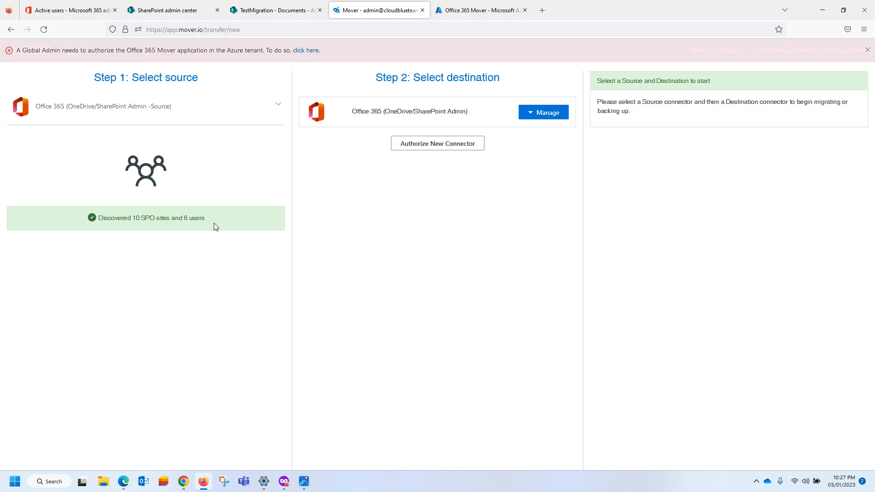
pyautogui.click(89, 7)
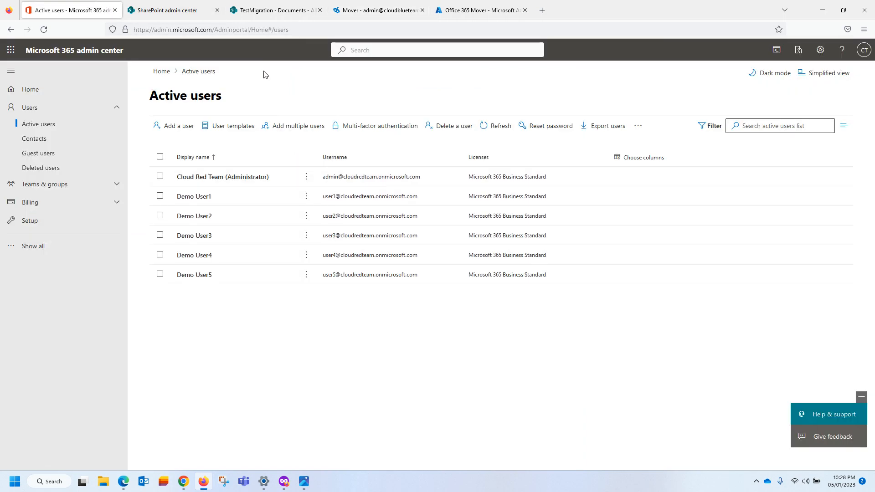
# Look at the Mover page, then view SharePoint Active sites showing TestMigration's details.
pyautogui.click(357, 11)
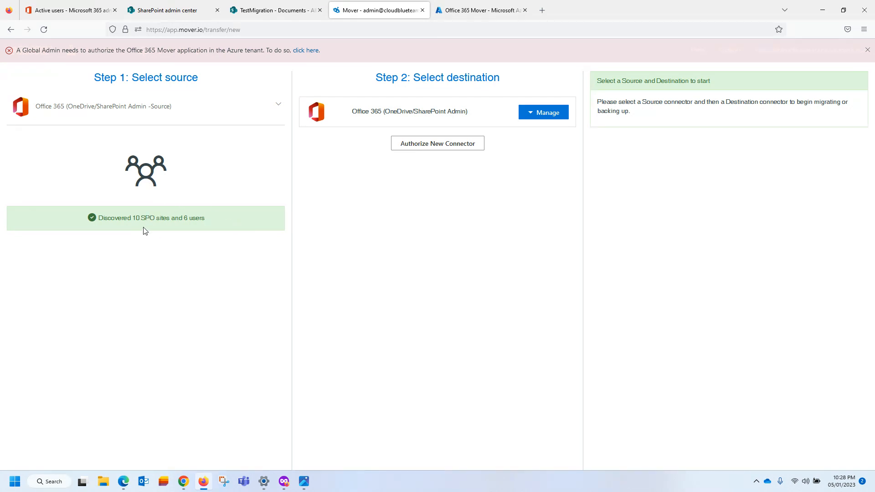
pyautogui.click(167, 10)
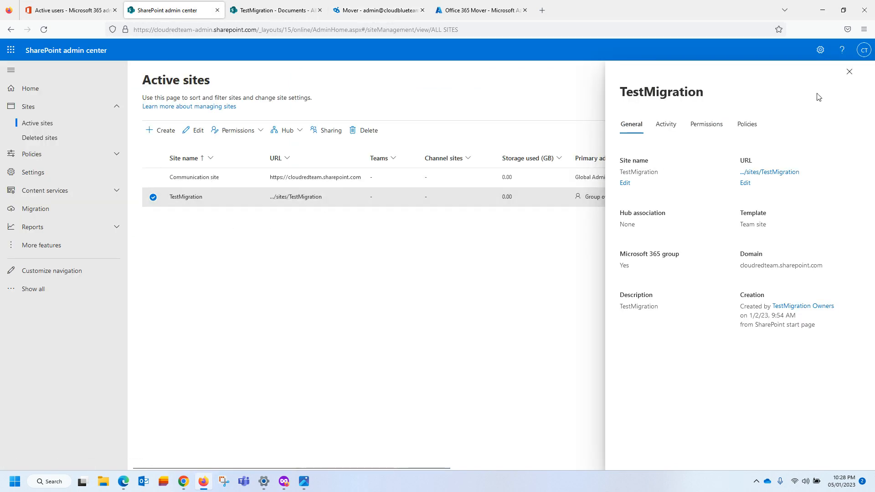
# Close the TestMigration details panel and check Mover's source connector list.
pyautogui.click(849, 74)
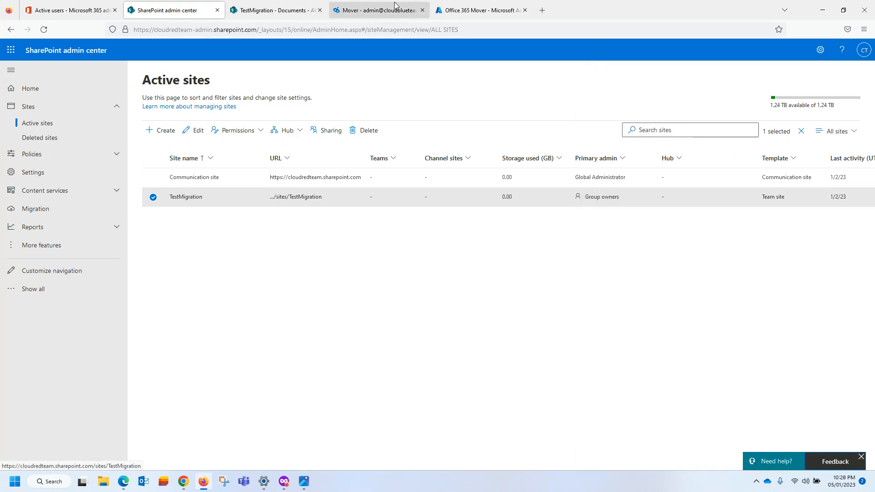
pyautogui.click(349, 8)
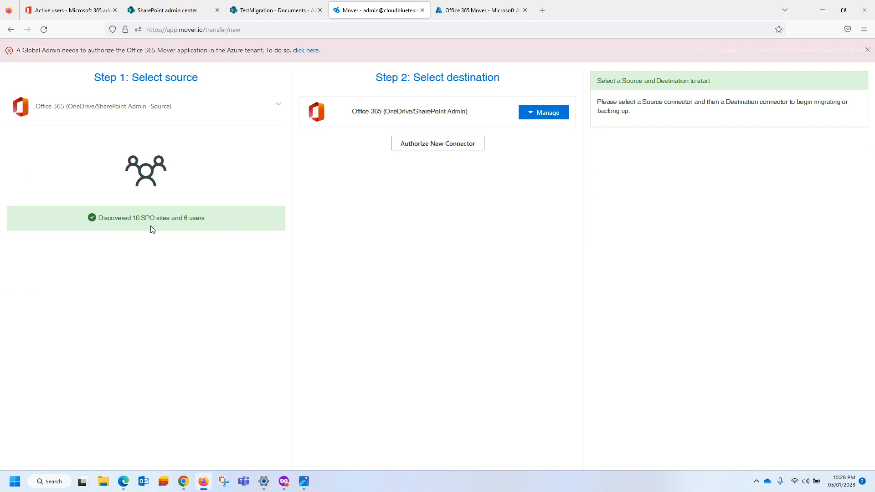
pyautogui.click(276, 108)
pyautogui.click(408, 211)
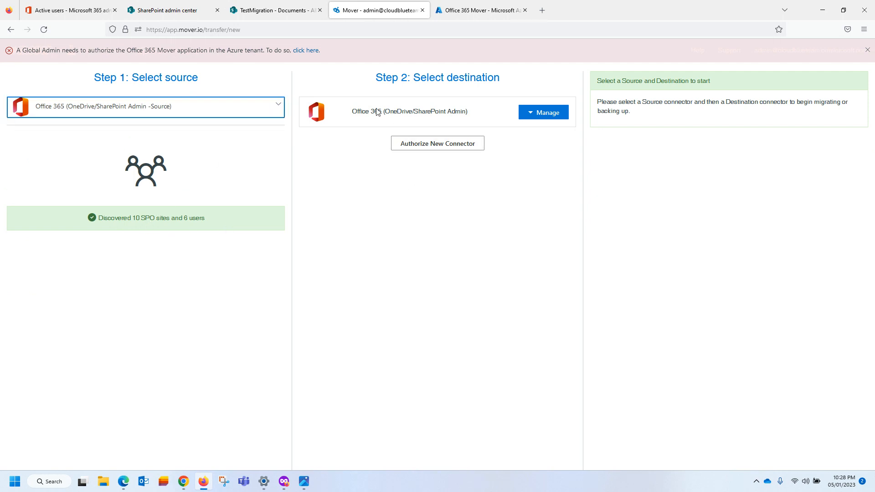
pyautogui.moveTo(378, 78); pyautogui.dragTo(525, 82)
pyautogui.click(524, 82)
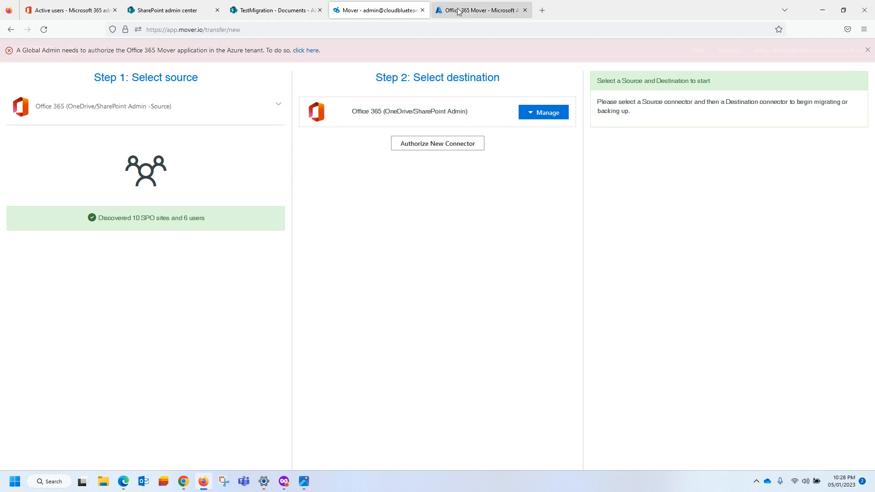
# Close the Azure permissions tab, glance at the TestMigration library, and return to Mover.
pyautogui.click(474, 11)
pyautogui.click(526, 11)
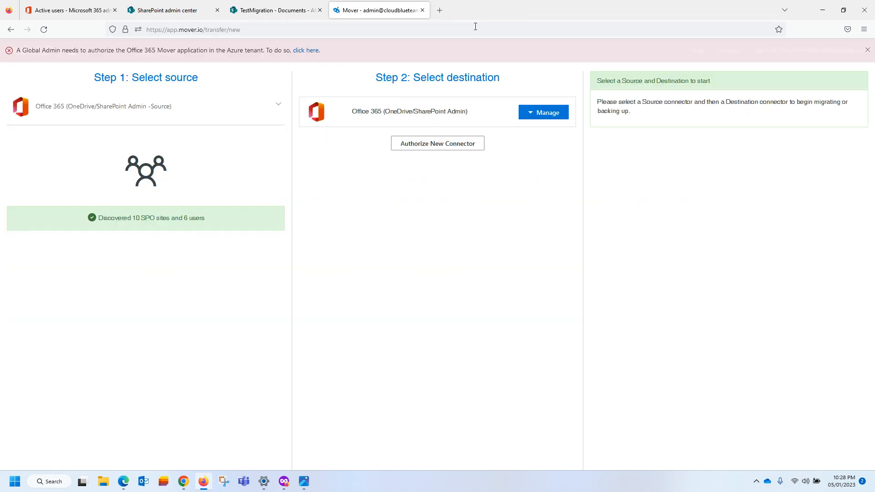
pyautogui.click(276, 11)
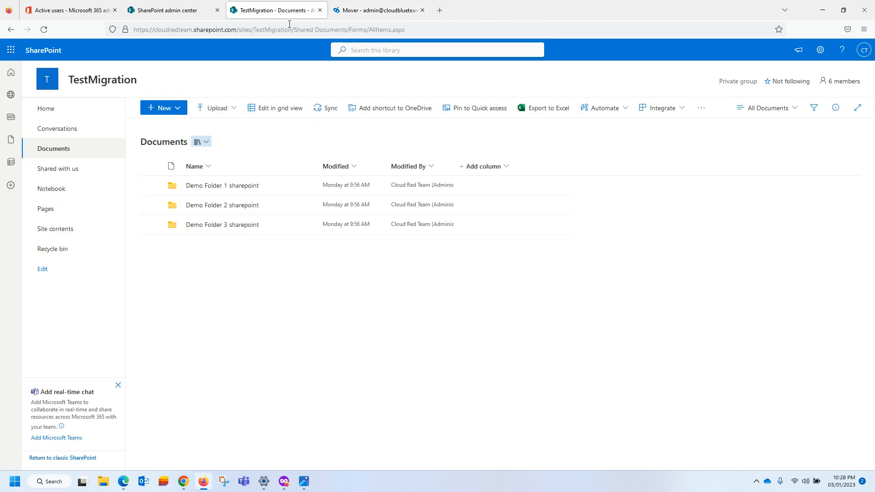
pyautogui.click(367, 11)
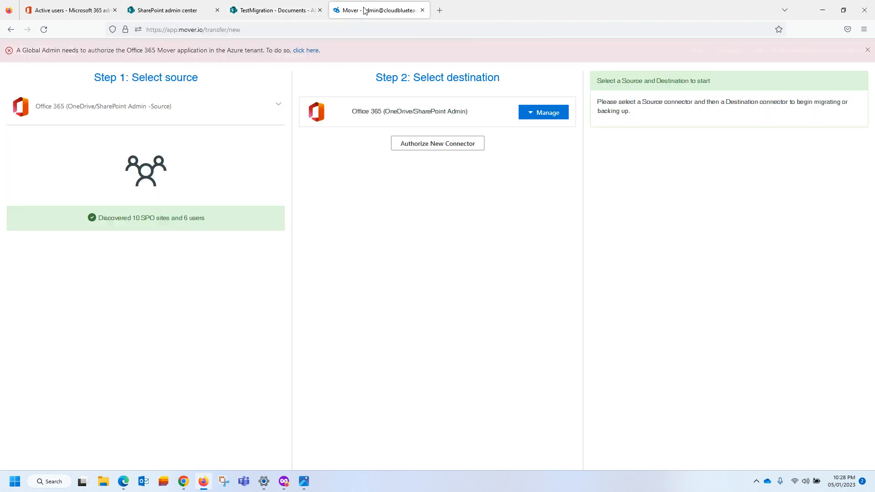
# Authorize Office 365 destination connector 'Office 365 (OneDrive/SharePoint Admin - Destination)' with the destination admin account.
pyautogui.click(421, 144)
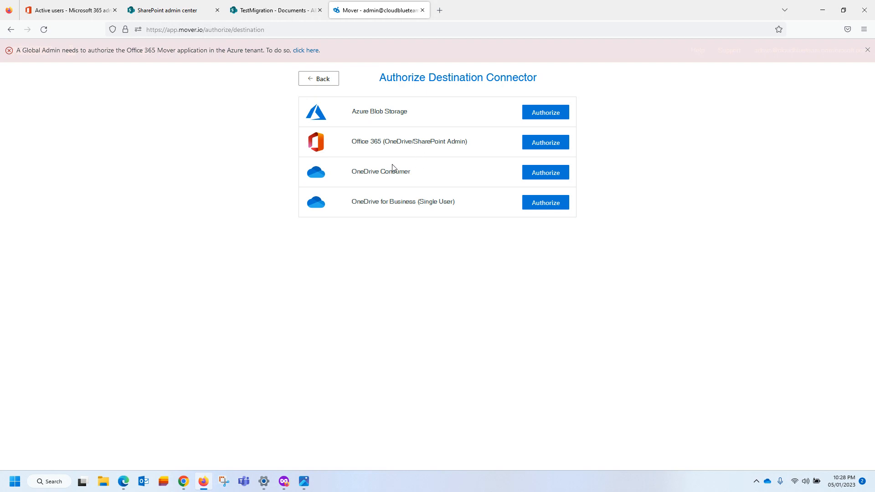
pyautogui.moveTo(380, 76); pyautogui.dragTo(563, 76)
pyautogui.click(564, 90)
pyautogui.click(541, 144)
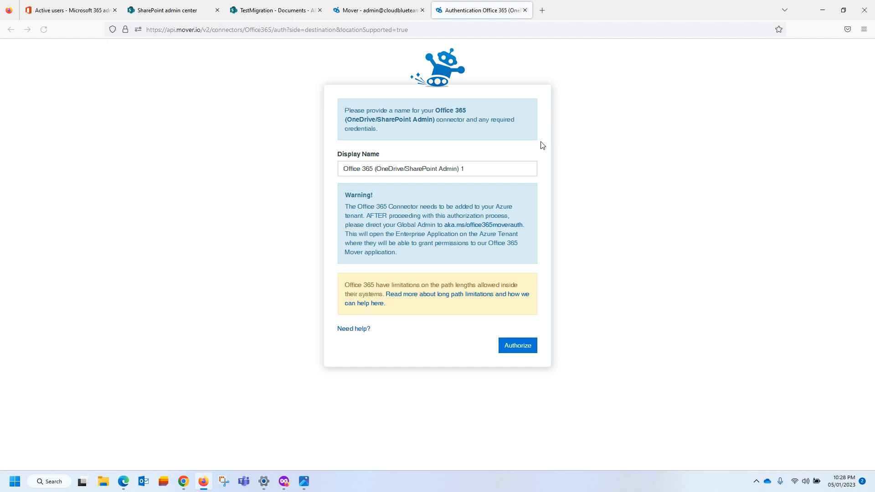
pyautogui.doubleClick(462, 169)
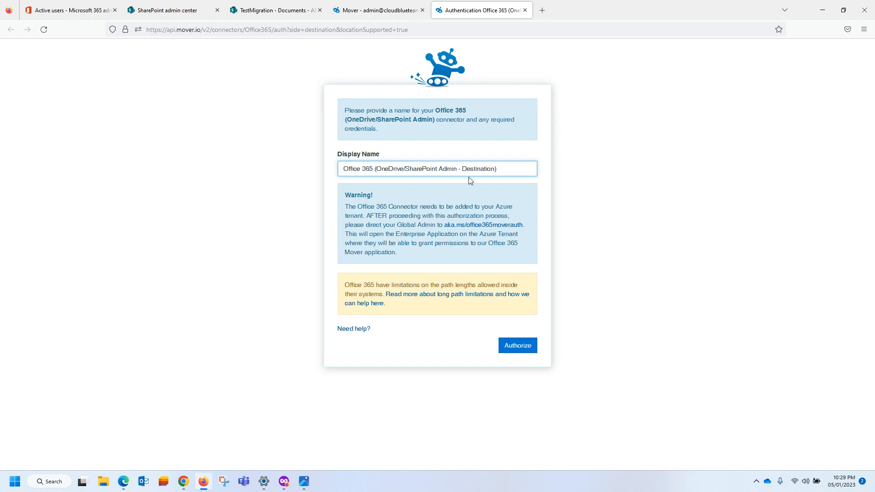
pyautogui.click(509, 347)
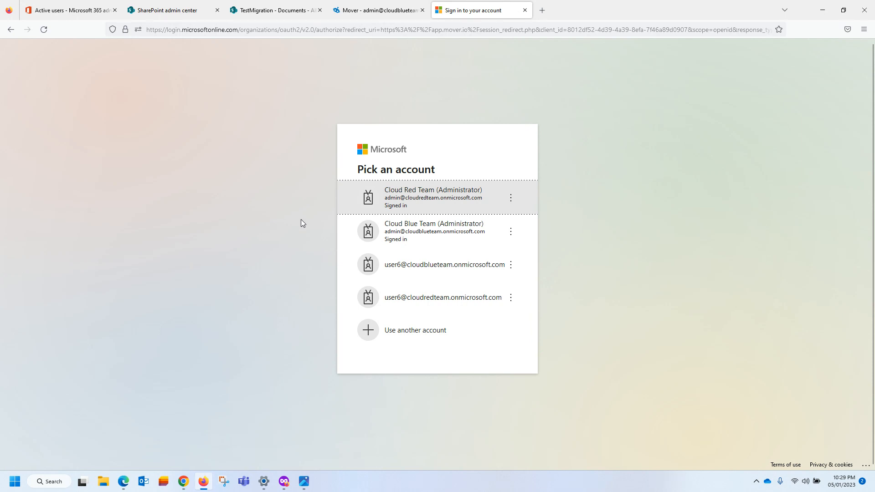
pyautogui.click(438, 237)
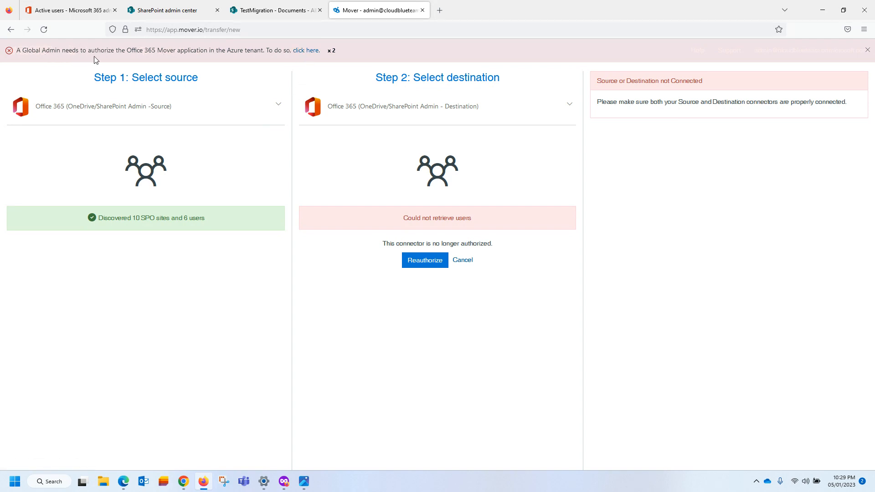
# Sign in to Azure as destination admin and open the Office 365 Mover app's Permissions.
pyautogui.click(304, 54)
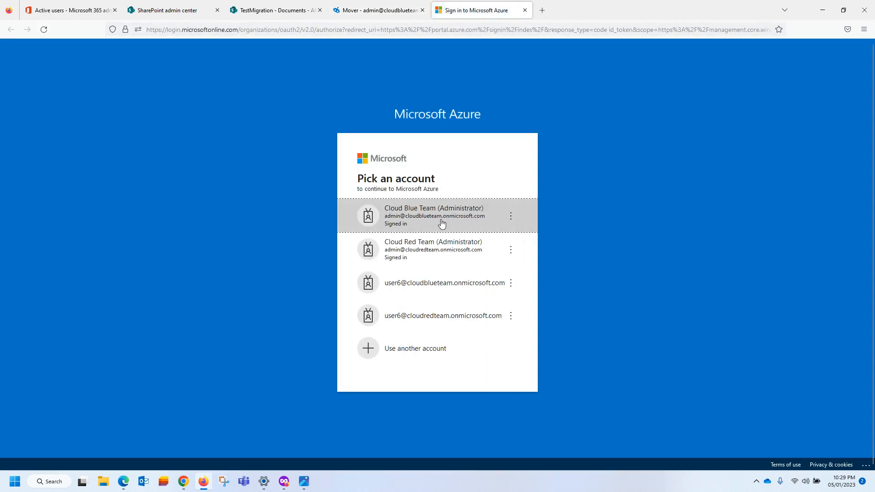
pyautogui.click(430, 221)
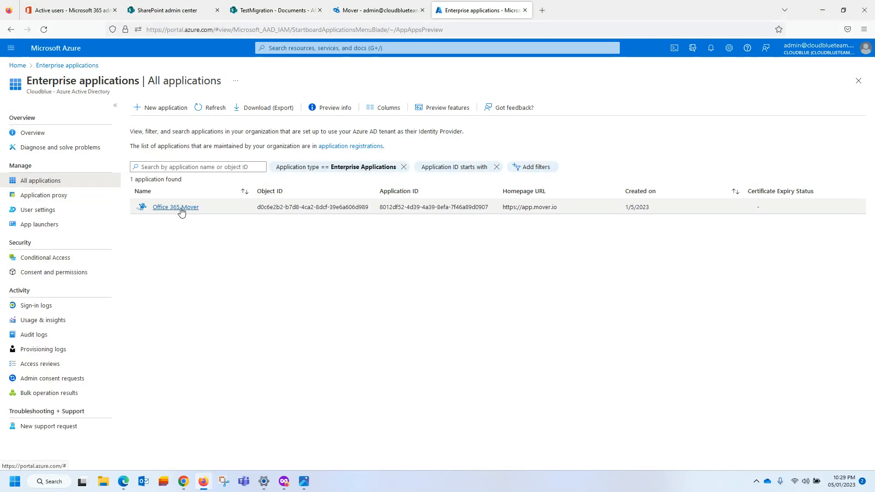
pyautogui.click(181, 210)
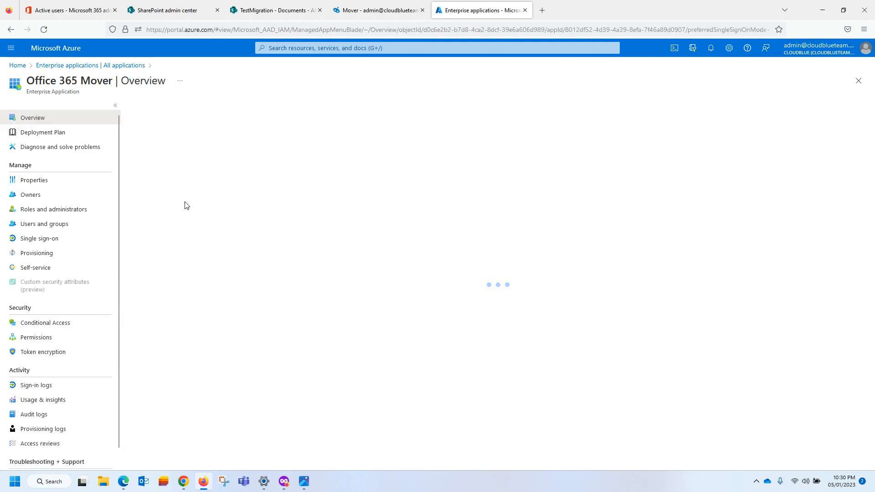
pyautogui.click(41, 342)
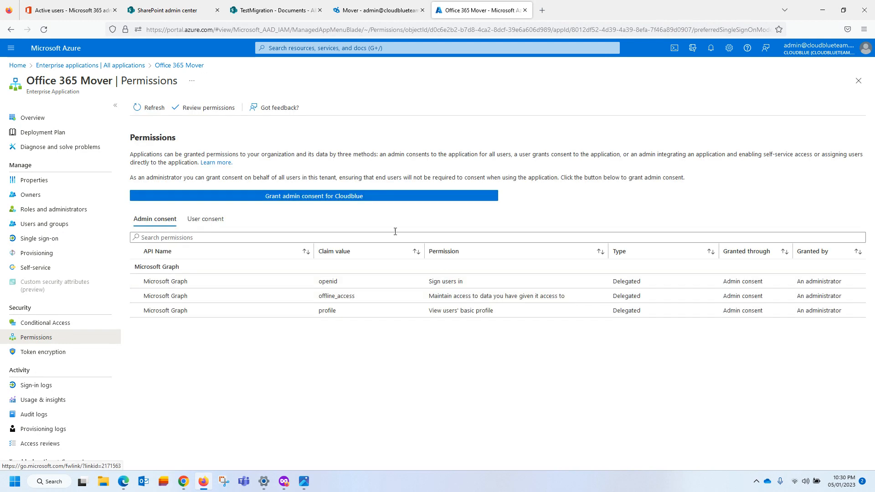
# Grant admin consent as destination admin and refresh to show openid, offline_access and profile.
pyautogui.click(268, 199)
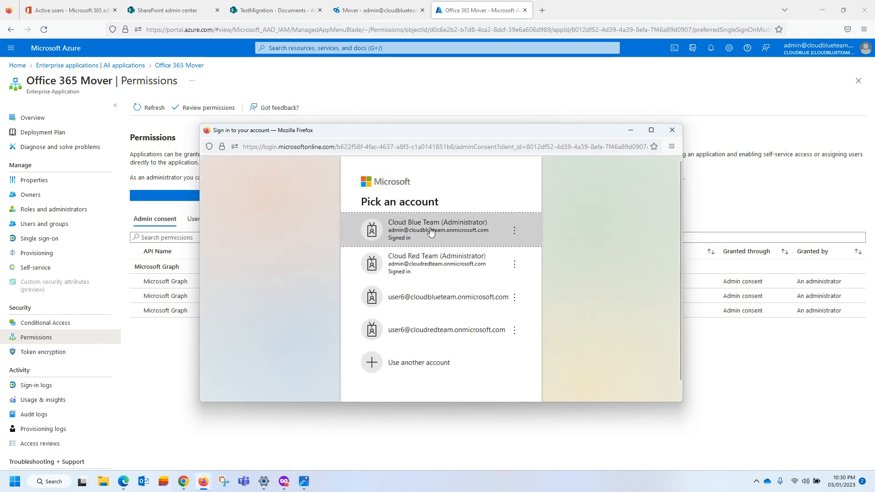
pyautogui.click(431, 231)
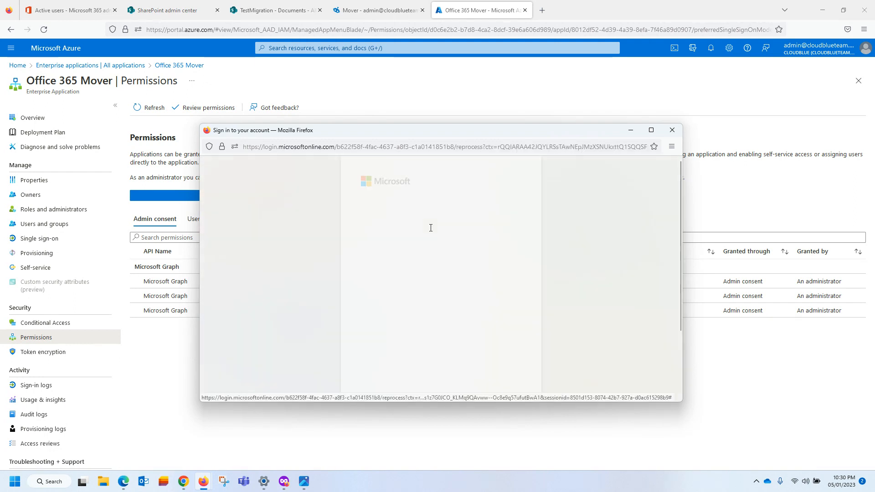
pyautogui.scroll(-2, 455, 285)
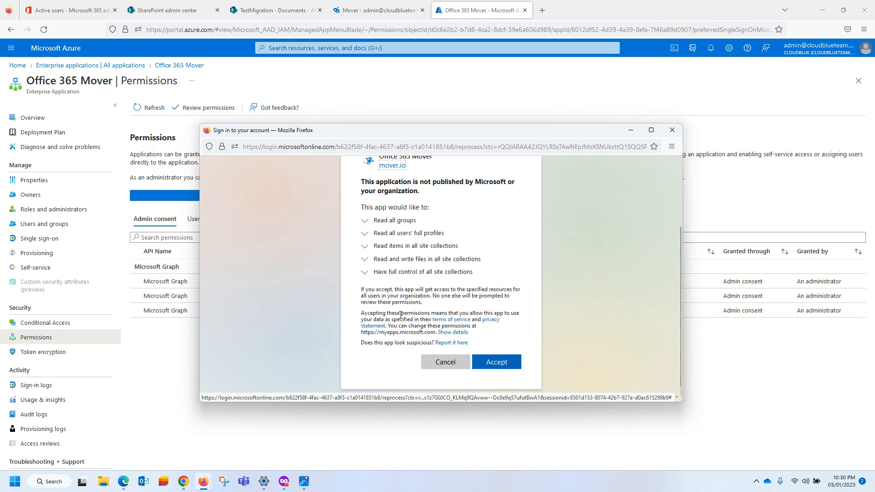
pyautogui.click(483, 365)
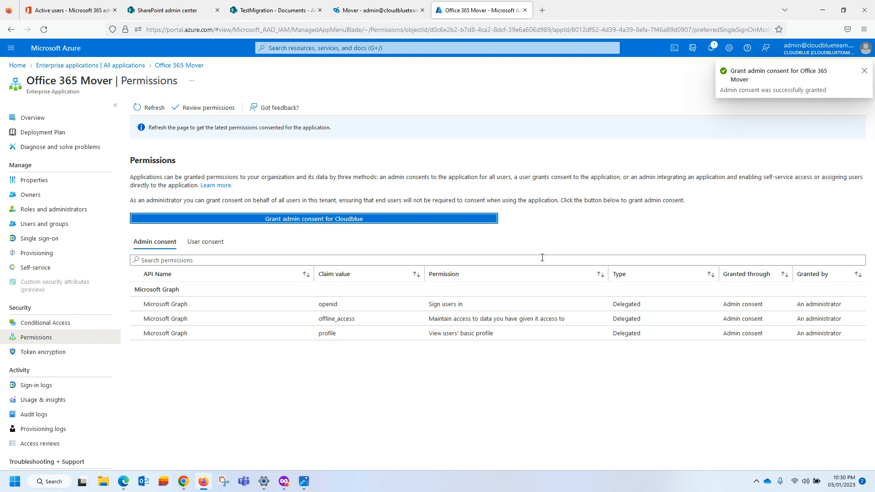
pyautogui.click(138, 112)
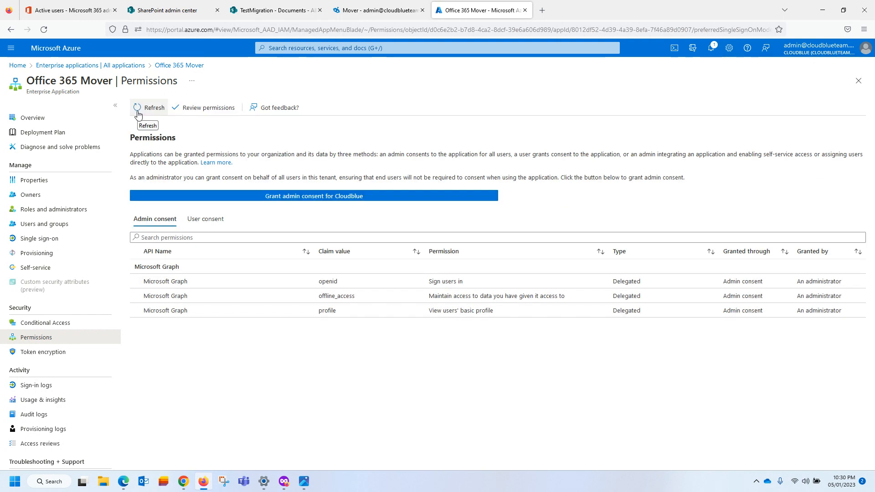
pyautogui.click(138, 110)
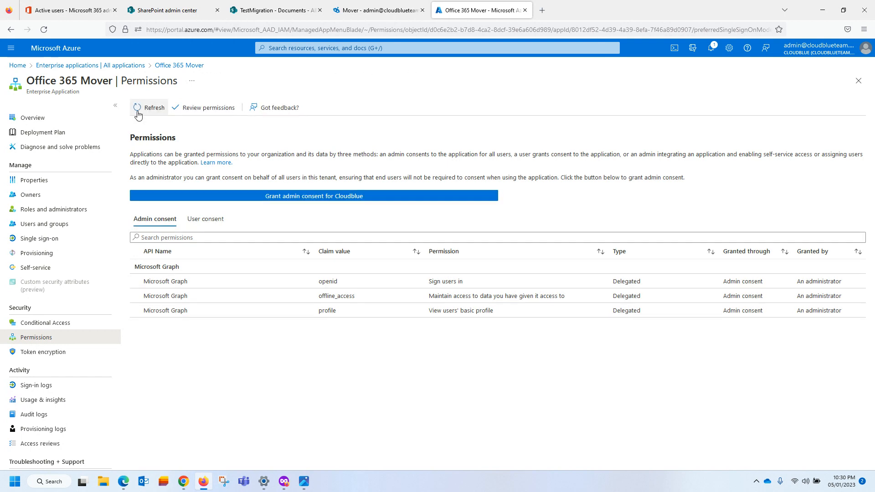
pyautogui.click(138, 112)
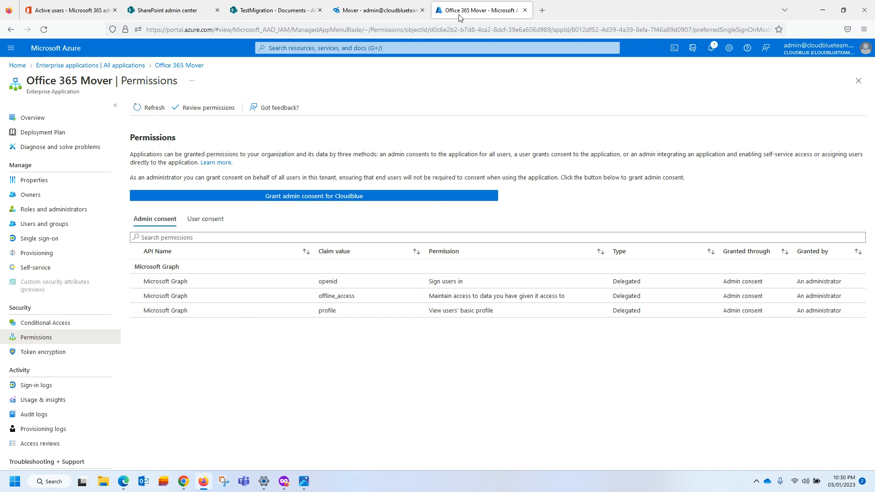
# Reauthorize the destination connector with the destination admin account, discovering 9 SPO sites and 6 users.
pyautogui.click(525, 10)
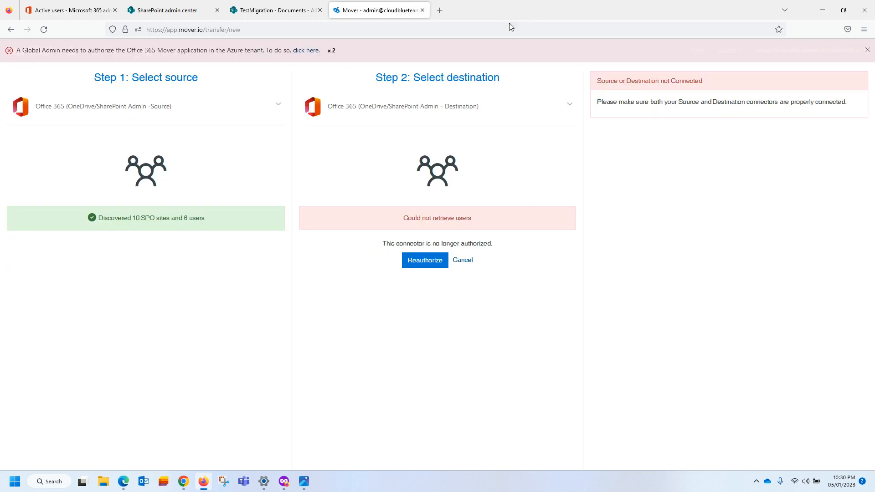
pyautogui.click(420, 260)
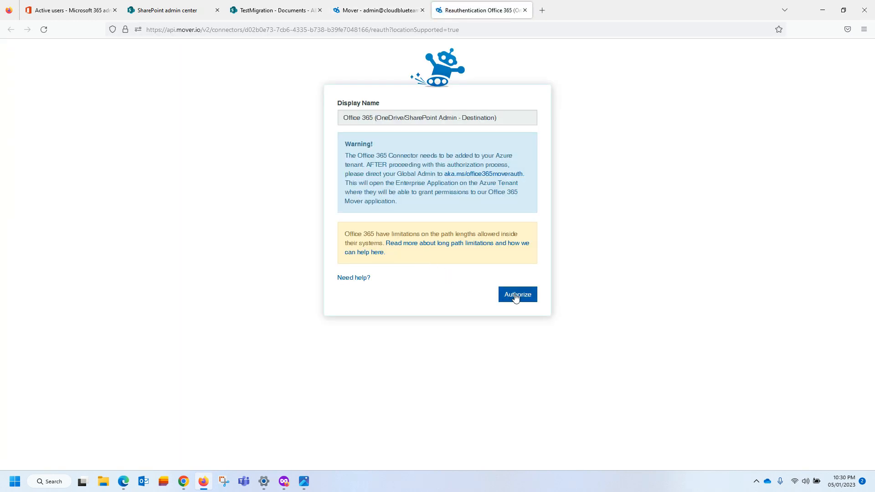
pyautogui.click(516, 293)
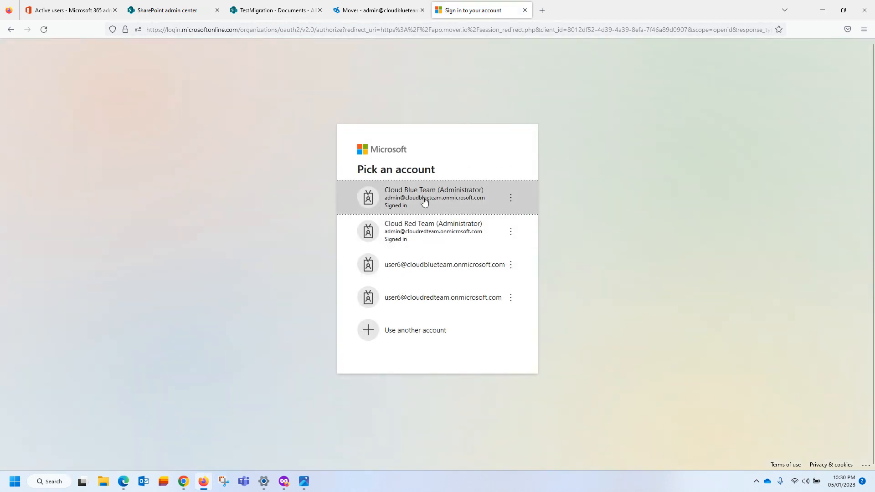
pyautogui.click(424, 200)
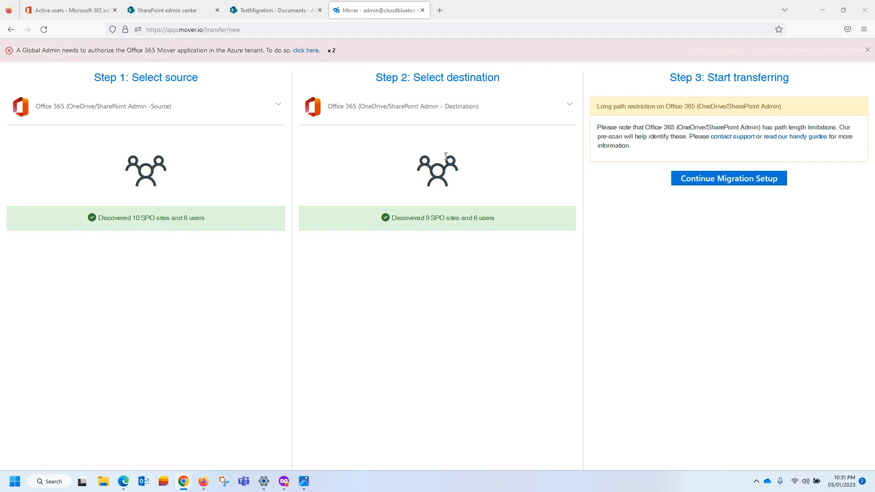
# Choose the saved Office 365 Source connector as the migration source.
pyautogui.click(278, 109)
pyautogui.click(48, 129)
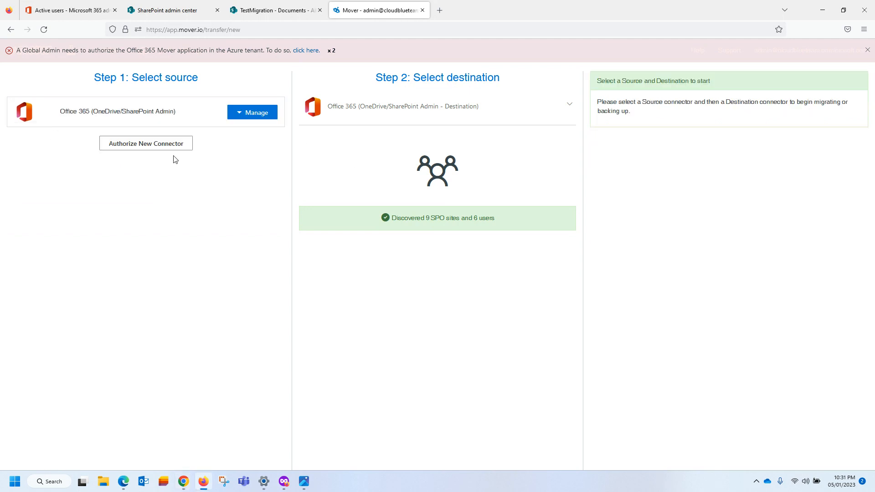
pyautogui.click(231, 114)
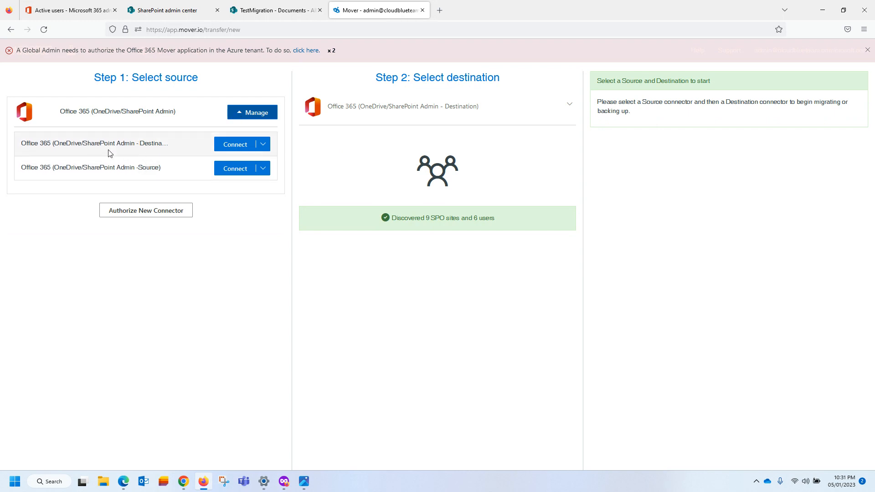
pyautogui.click(242, 170)
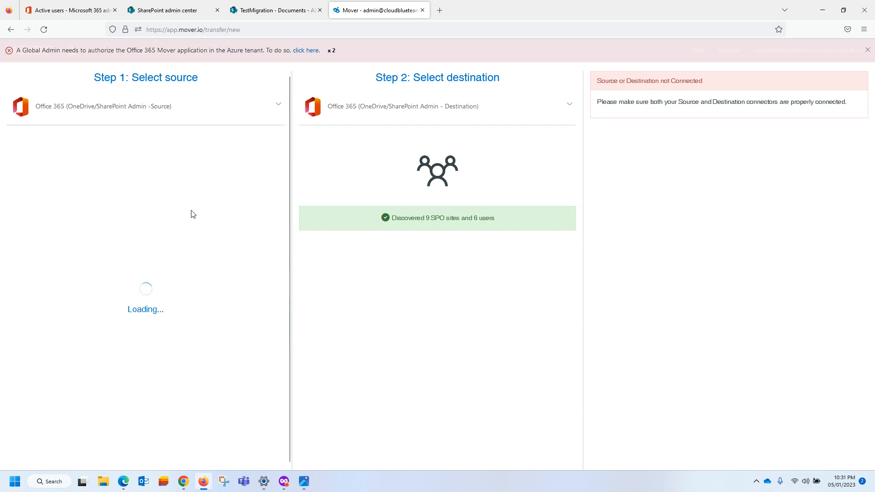
# Choose the saved Destination connector as the destination and create the migration.
pyautogui.click(568, 106)
pyautogui.click(357, 129)
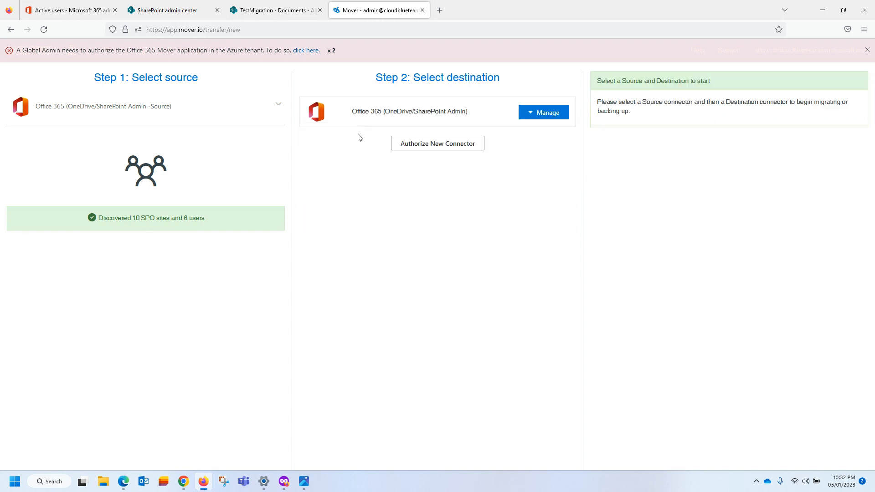
pyautogui.click(535, 118)
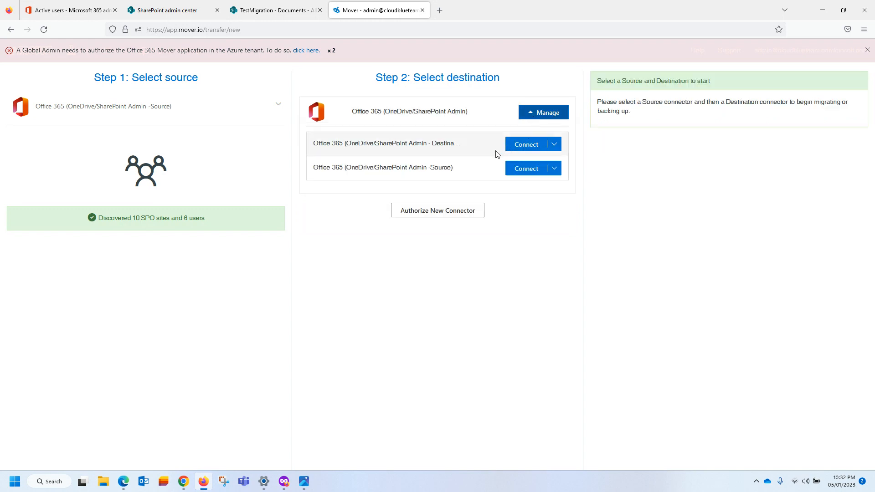
pyautogui.click(523, 149)
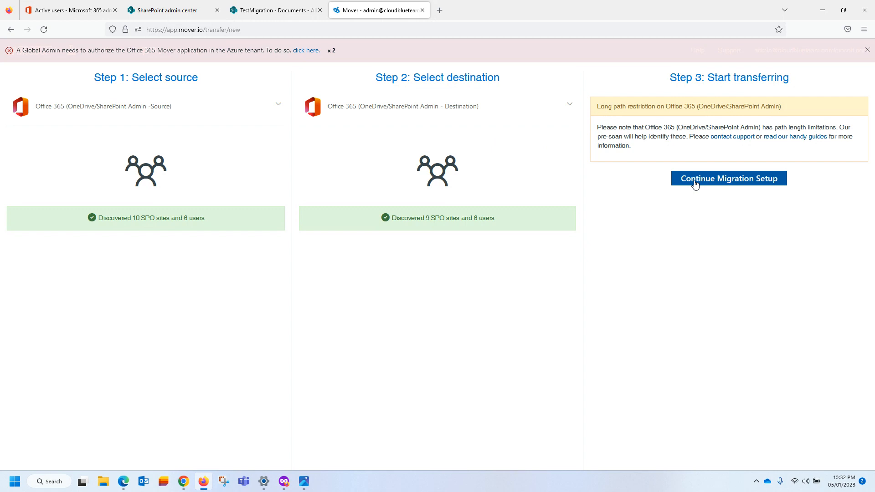
pyautogui.click(695, 185)
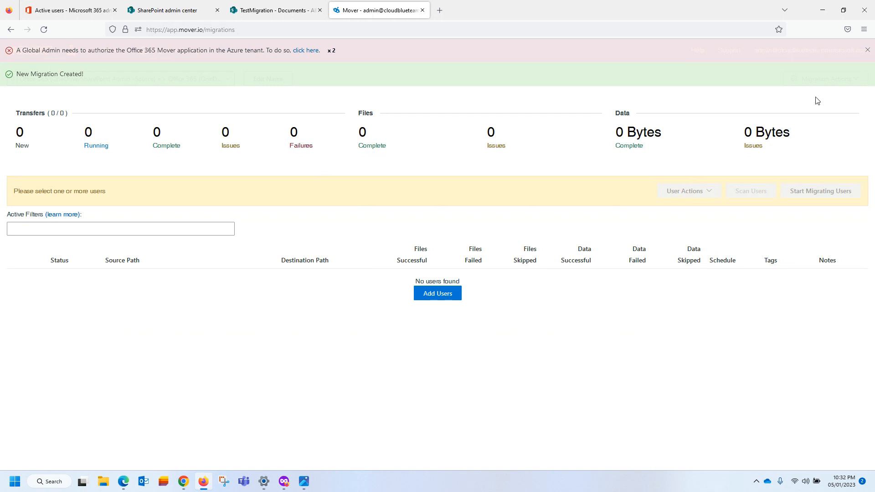
# Dismiss the authorization warning, check Migration Actions, and open the Add Users panel.
pyautogui.click(868, 51)
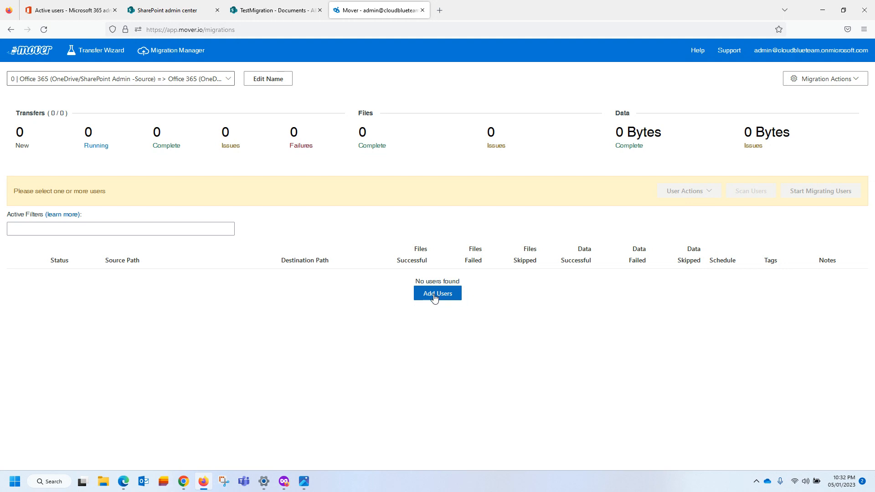
pyautogui.click(838, 82)
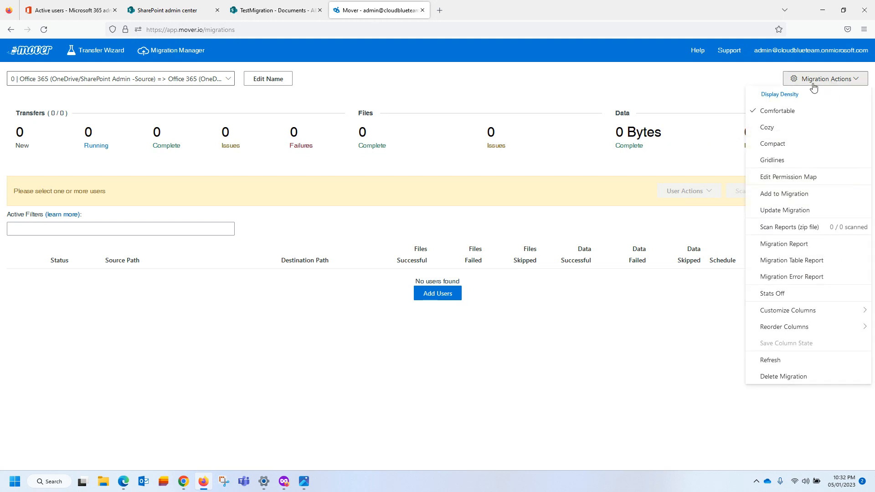
pyautogui.click(685, 97)
pyautogui.click(429, 299)
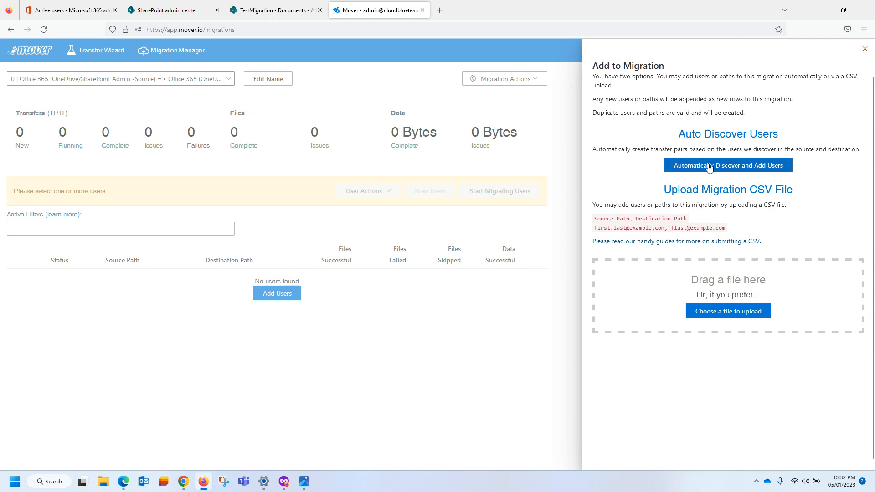
# Auto-discover and add users, creating 17 new never-run transfers.
pyautogui.click(739, 166)
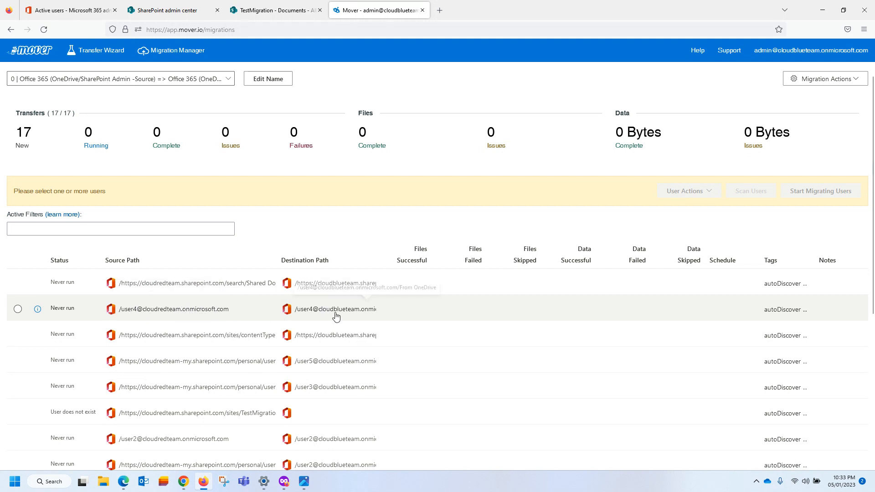
pyautogui.scroll(-2, 348, 307)
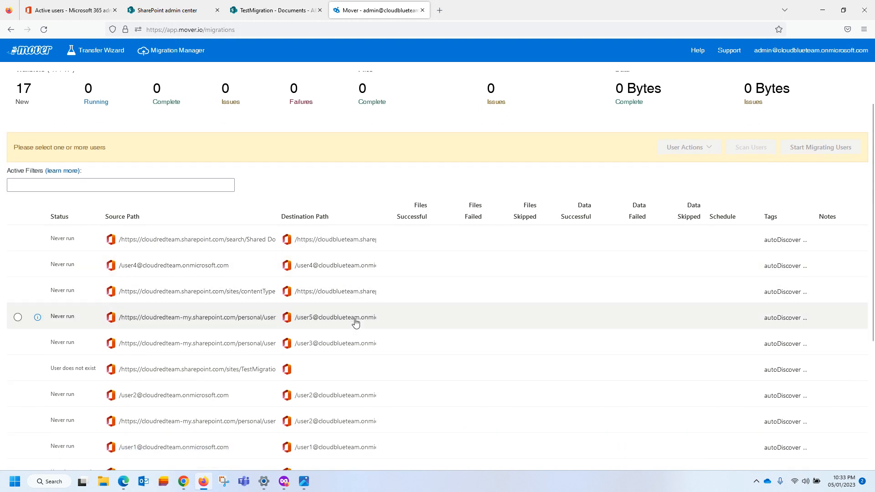
pyautogui.scroll(-3, 360, 324)
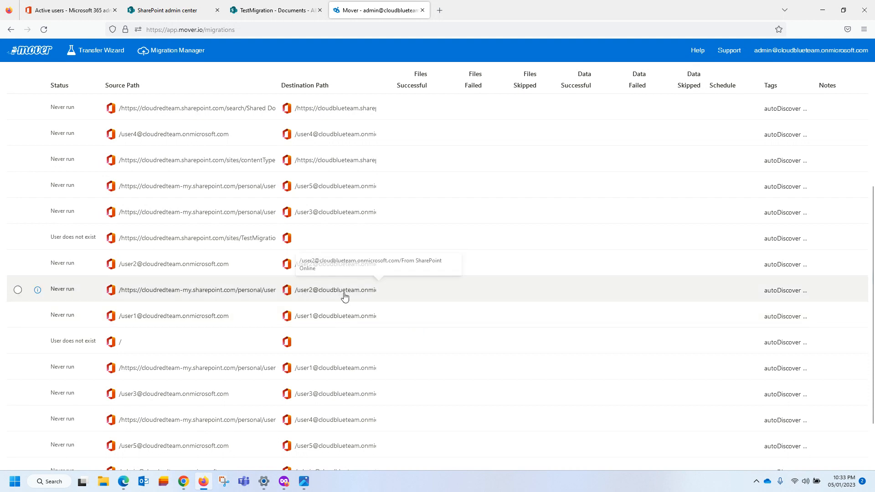
pyautogui.scroll(-2, 319, 296)
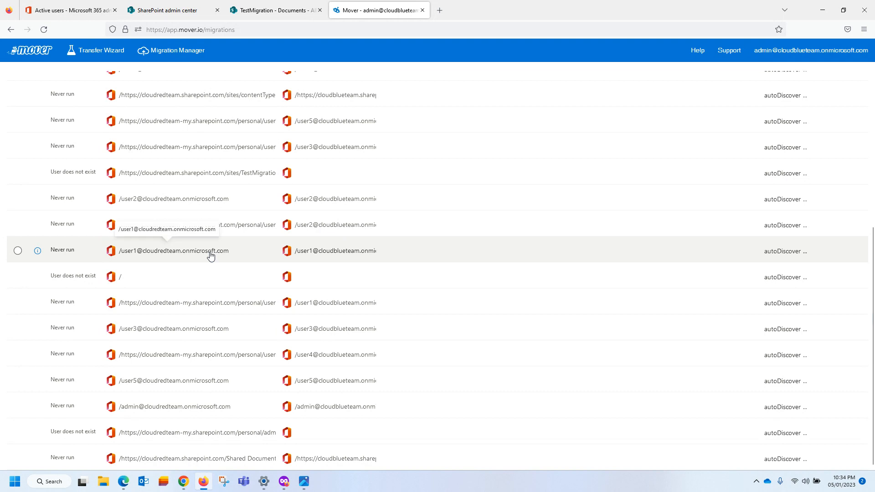
pyautogui.scroll(5, 211, 285)
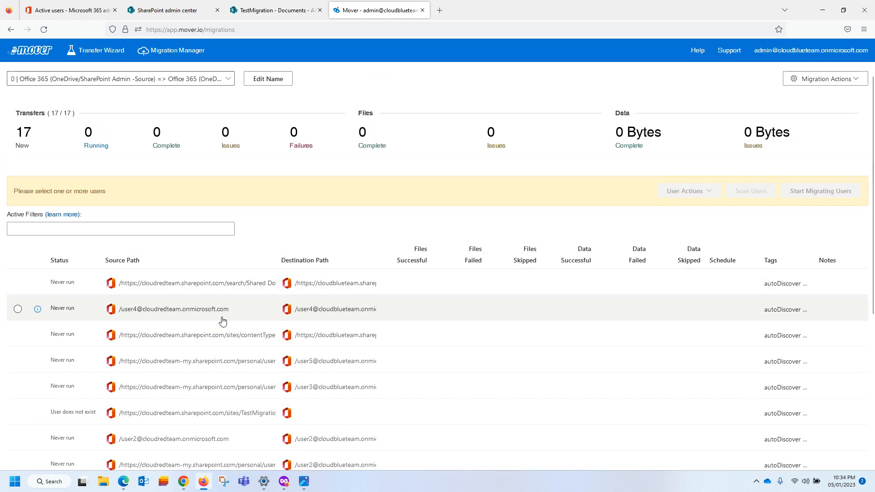
# Save the source path of the second row's user OneDrive transfer.
pyautogui.click(196, 309)
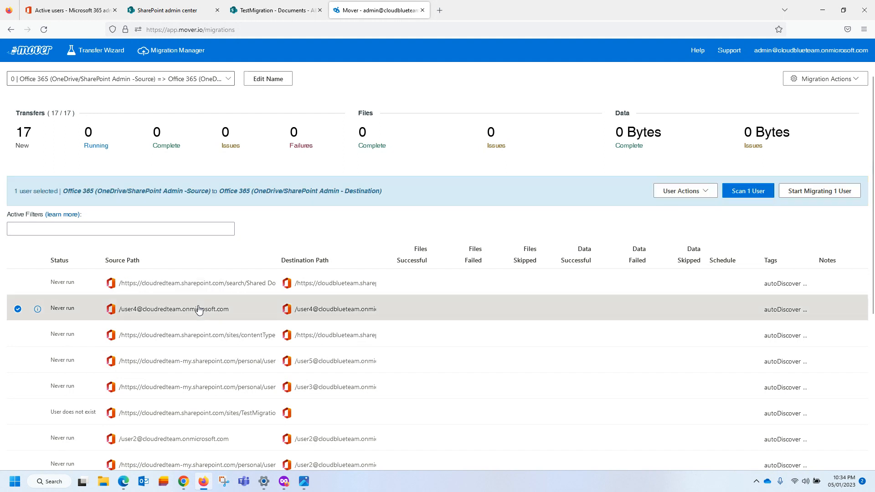
pyautogui.click(706, 197)
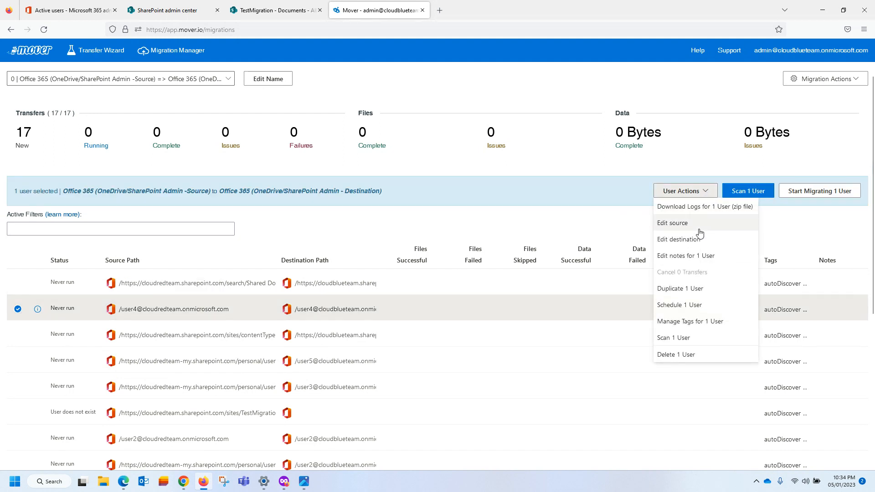
pyautogui.click(683, 222)
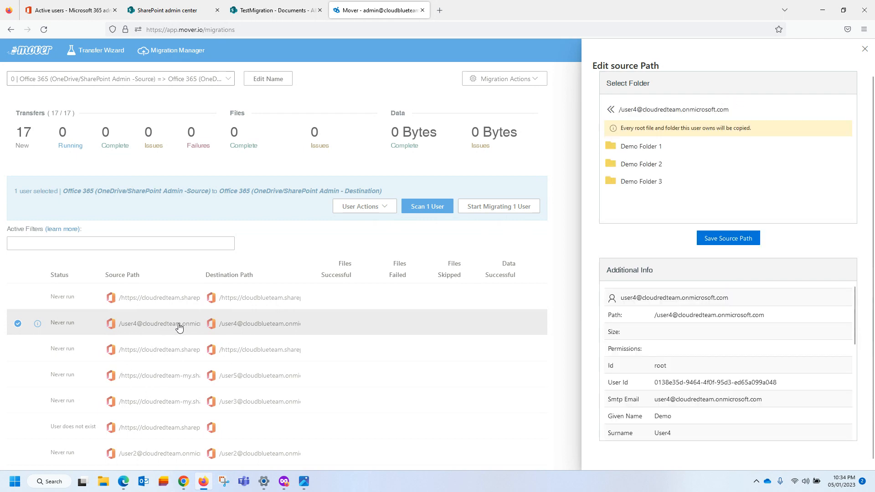
pyautogui.click(722, 241)
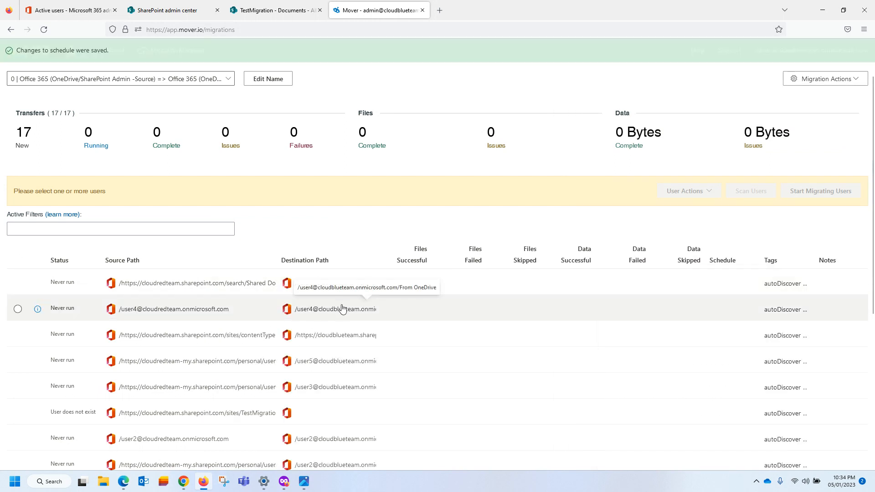
# Save the destination path for that same OneDrive transfer.
pyautogui.click(318, 313)
pyautogui.click(684, 198)
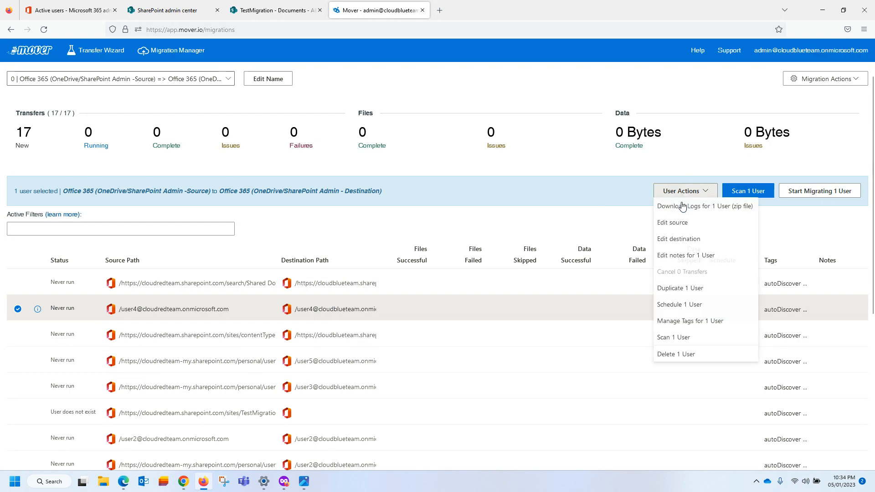
pyautogui.click(670, 245)
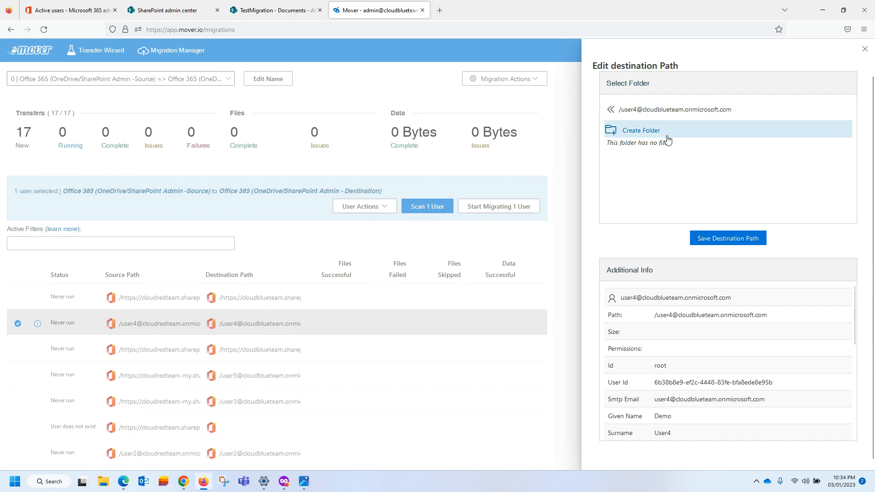
pyautogui.click(713, 243)
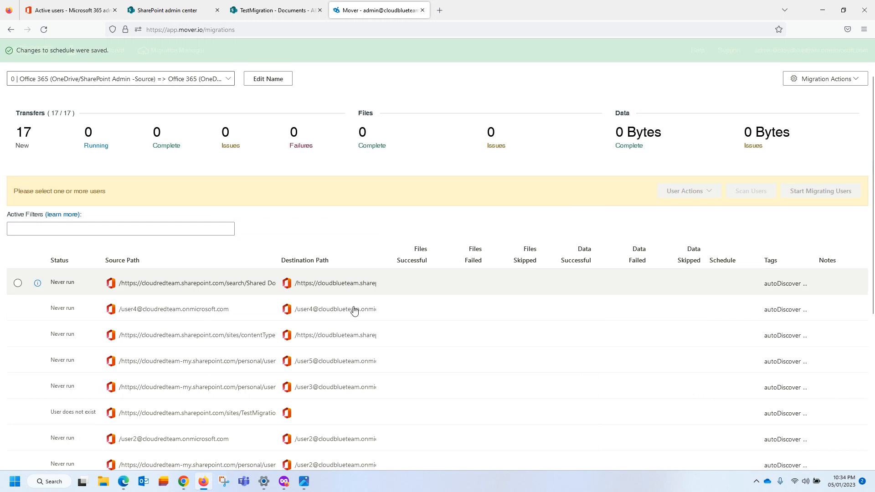
# Set the second test user's transfer source to Demo Folder 1 and save it.
pyautogui.scroll(-3, 305, 297)
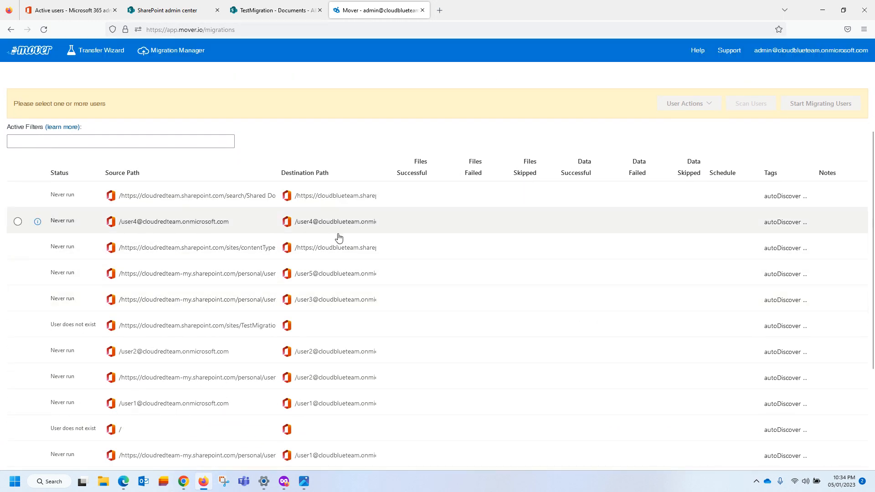
pyautogui.scroll(-2, 339, 237)
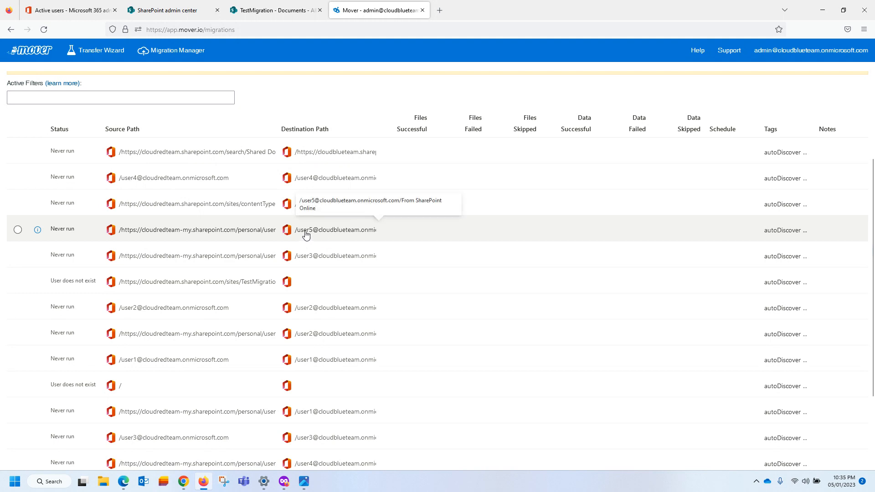
pyautogui.scroll(-1, 305, 235)
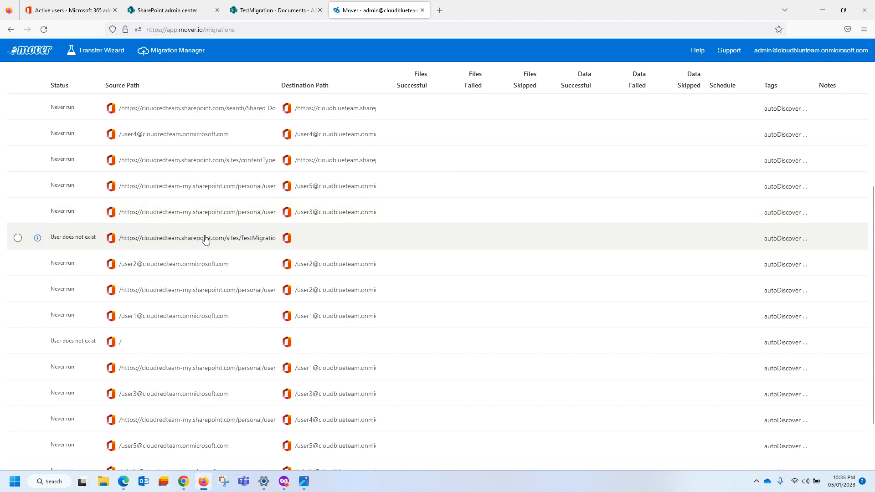
pyautogui.scroll(-1, 205, 239)
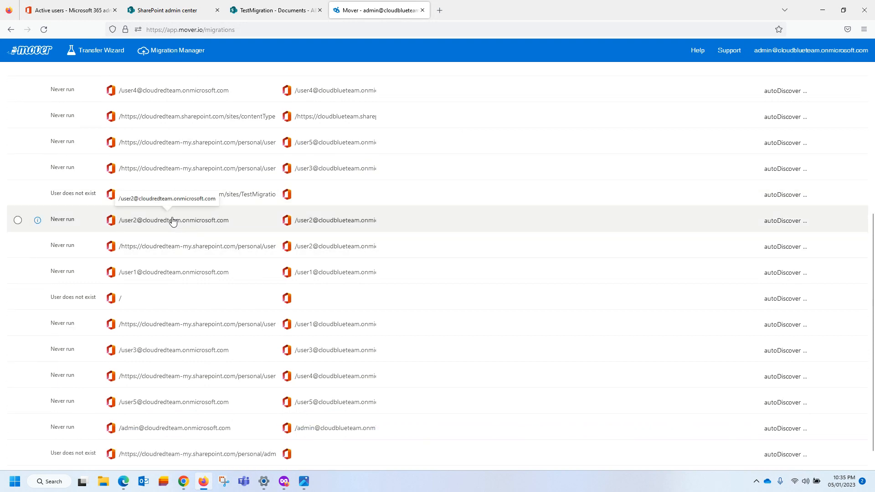
pyautogui.click(171, 223)
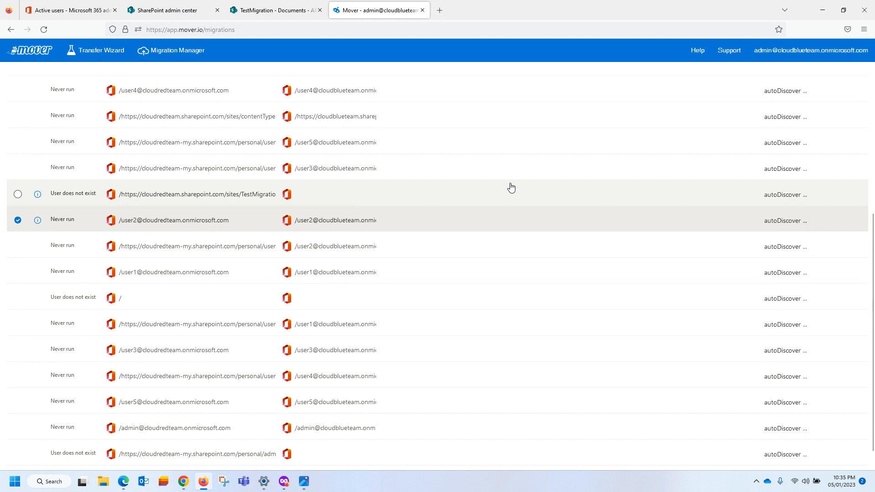
pyautogui.scroll(5, 511, 188)
pyautogui.click(686, 191)
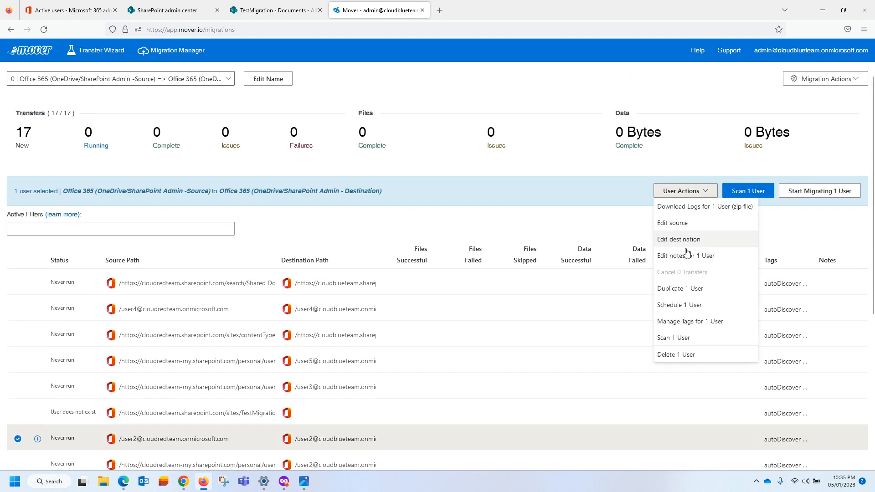
pyautogui.click(681, 224)
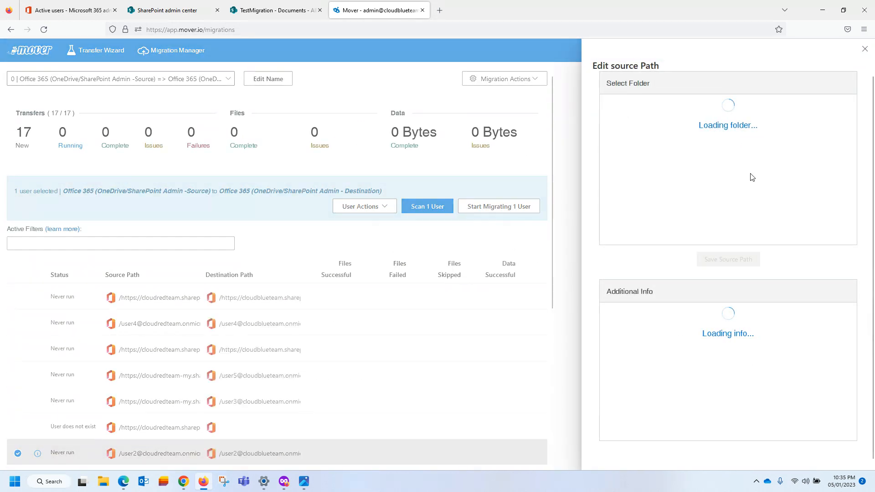
pyautogui.click(679, 146)
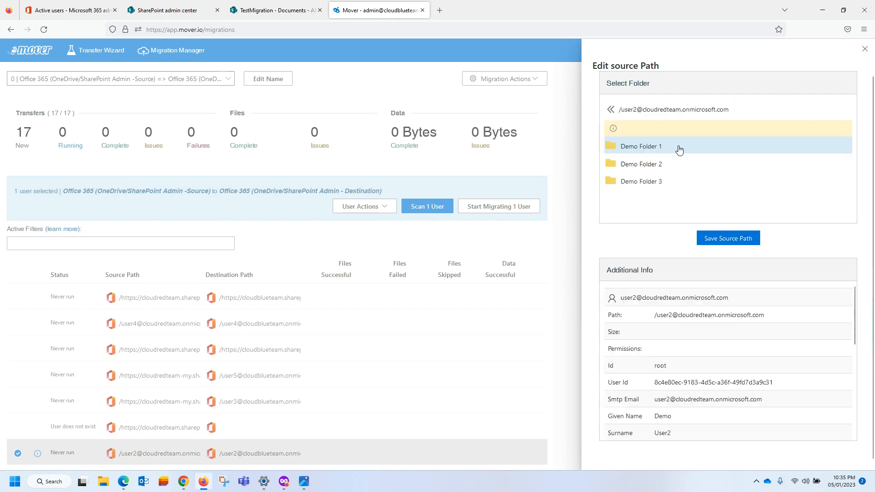
pyautogui.click(728, 237)
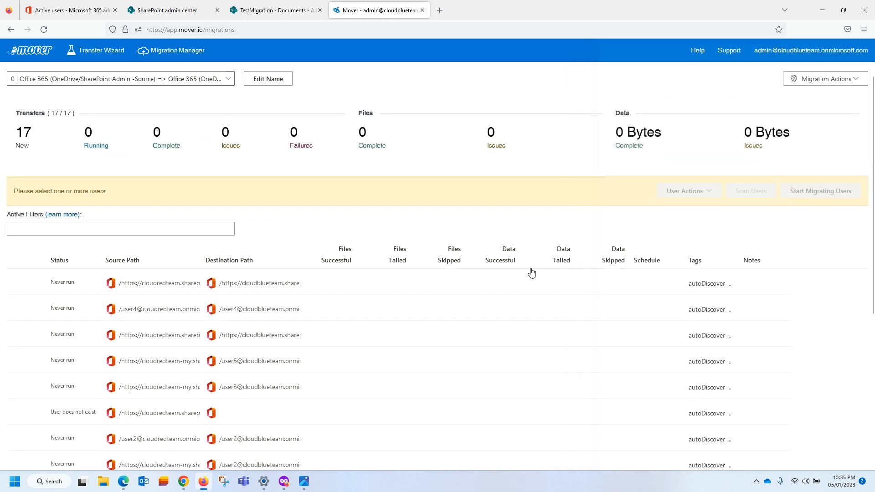
# Save the destination path for the second test user's transfer.
pyautogui.scroll(-4, 234, 285)
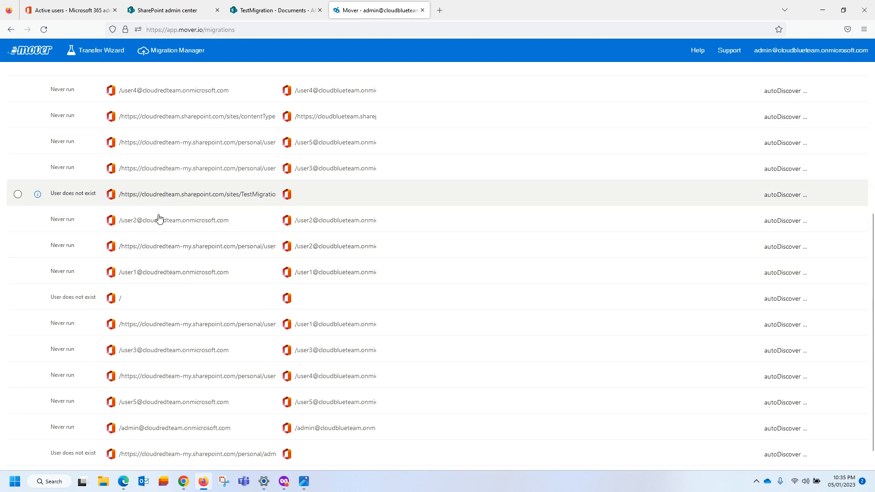
pyautogui.scroll(2, 332, 229)
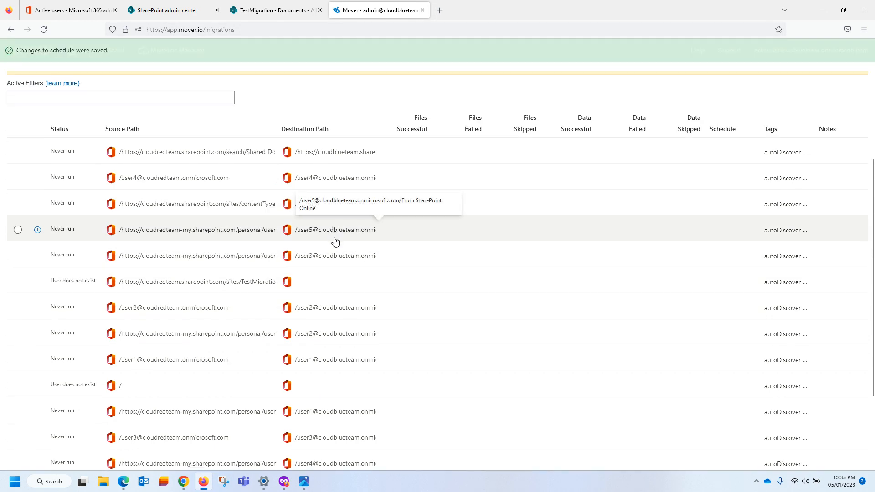
pyautogui.click(330, 310)
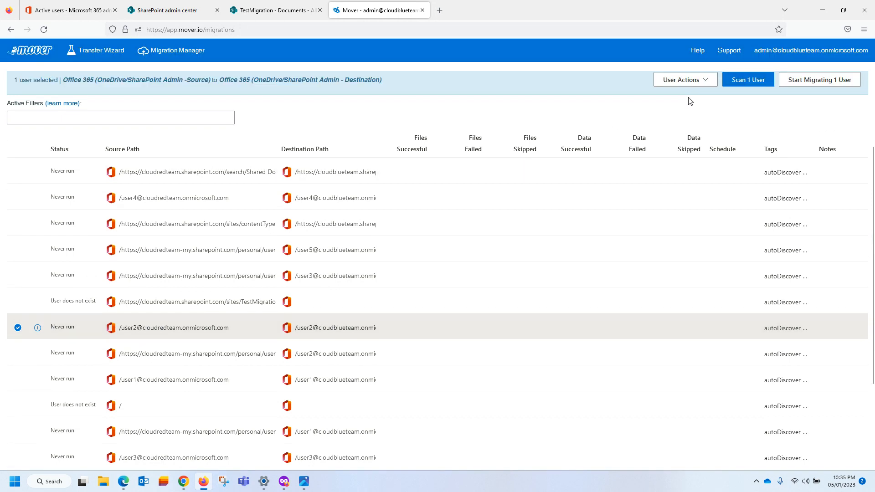
pyautogui.click(685, 106)
pyautogui.click(674, 155)
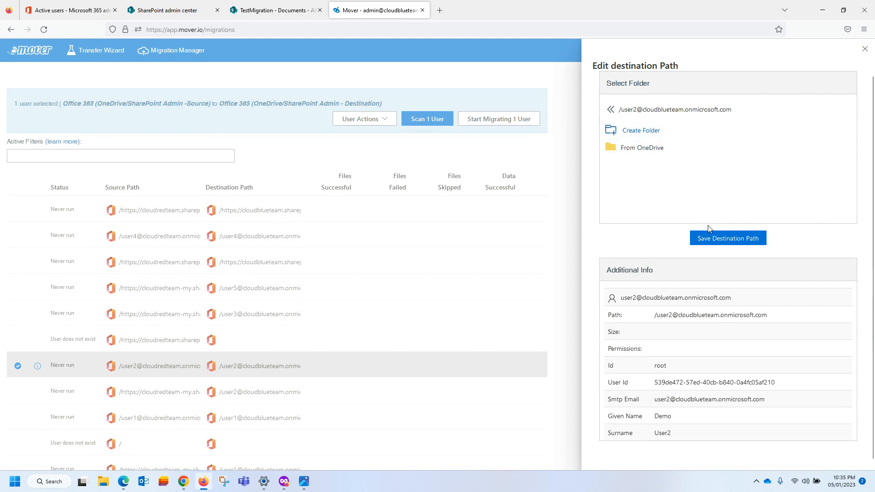
pyautogui.click(717, 240)
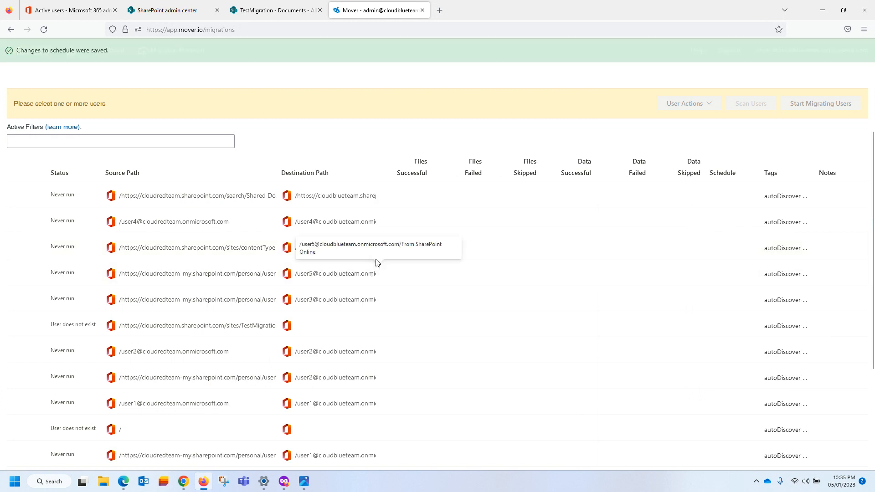
# Keep user1's root folder as the OneDrive transfer destination and save it.
pyautogui.scroll(-3, 416, 271)
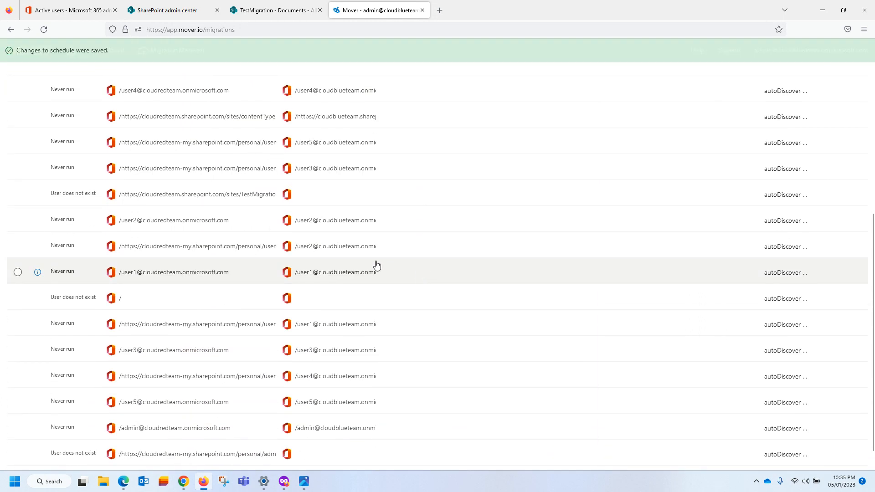
pyautogui.scroll(-1, 340, 269)
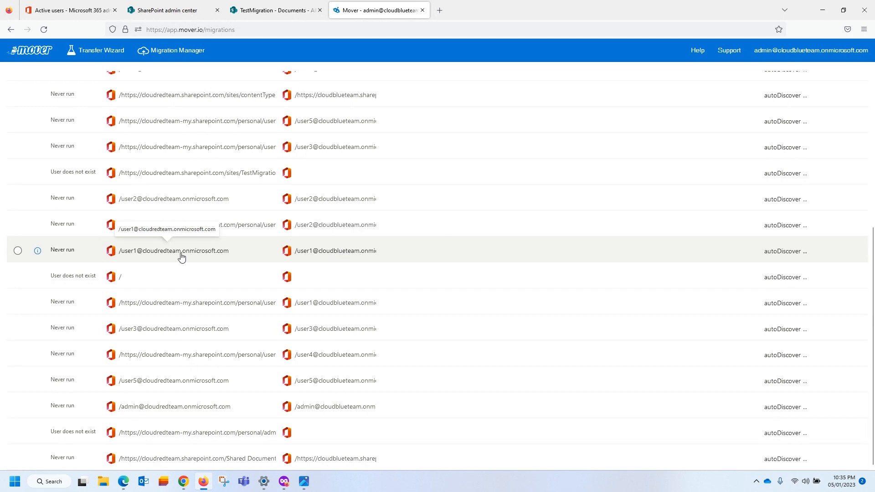
pyautogui.scroll(1, 218, 246)
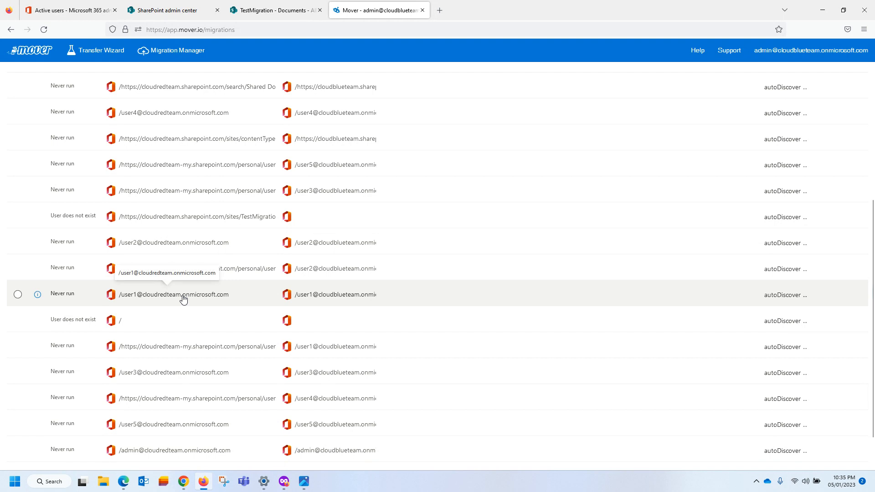
pyautogui.click(183, 300)
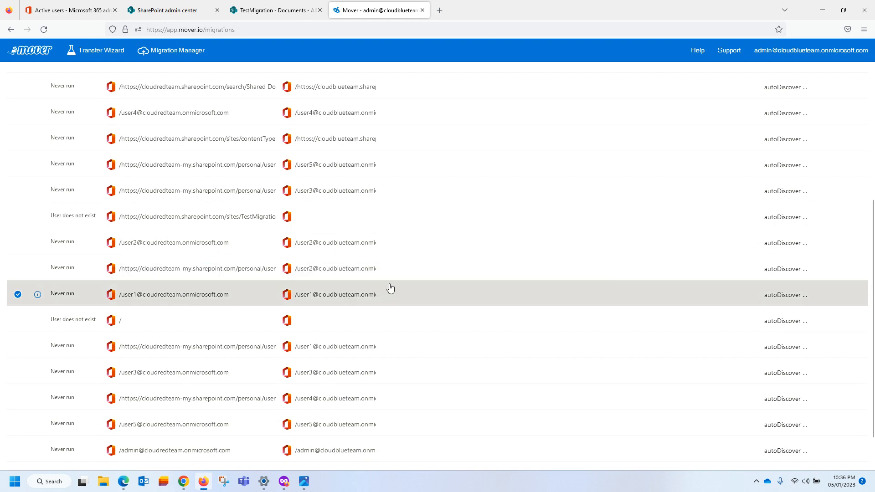
pyautogui.scroll(5, 381, 291)
pyautogui.click(669, 191)
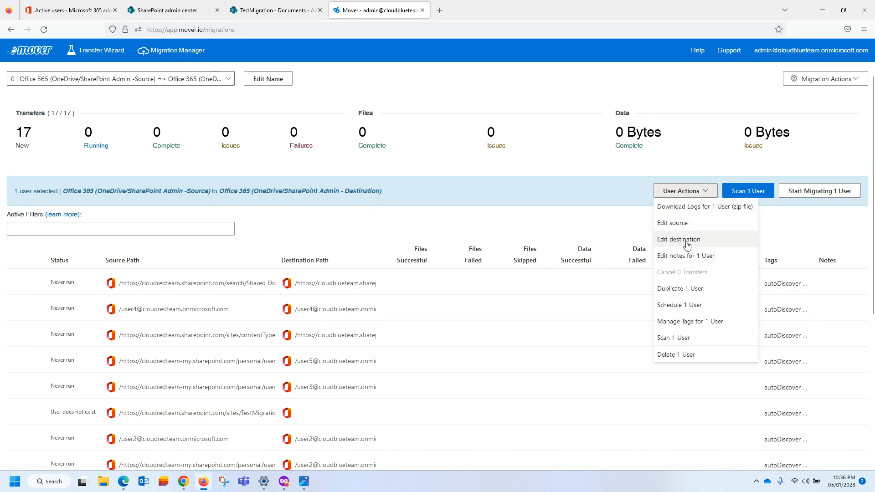
pyautogui.click(687, 246)
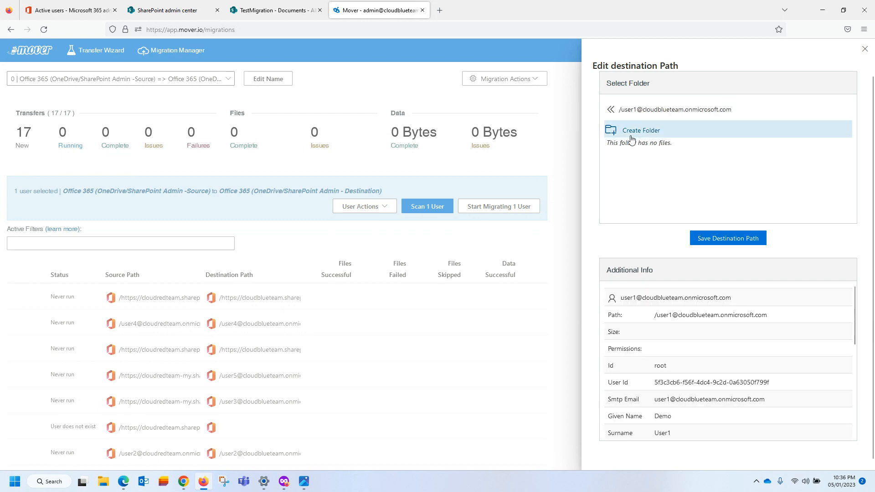
pyautogui.click(720, 238)
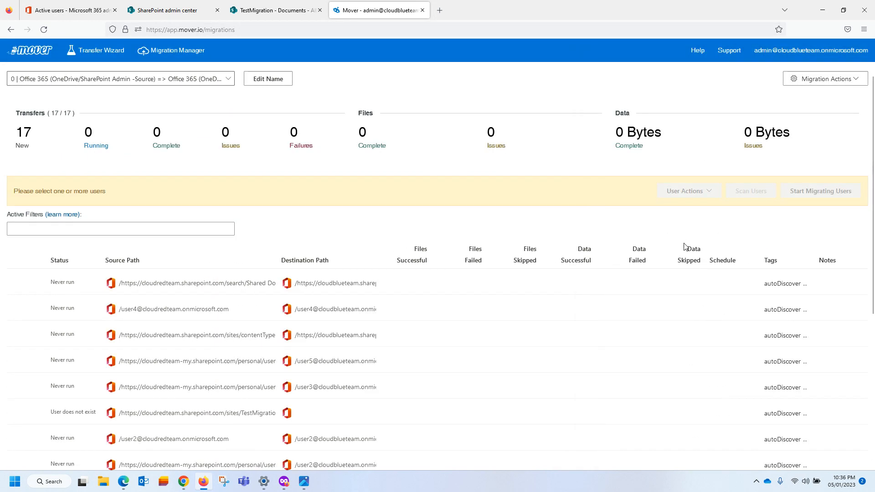
pyautogui.scroll(-5, 673, 239)
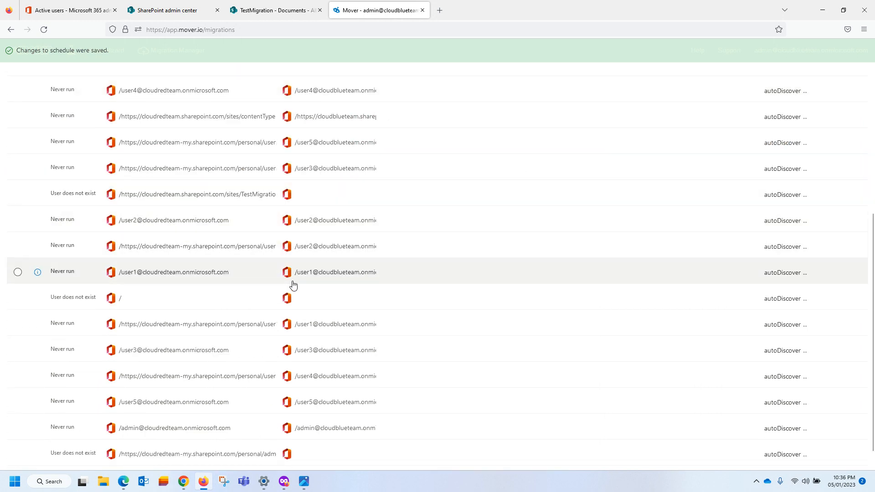
pyautogui.scroll(5, 267, 255)
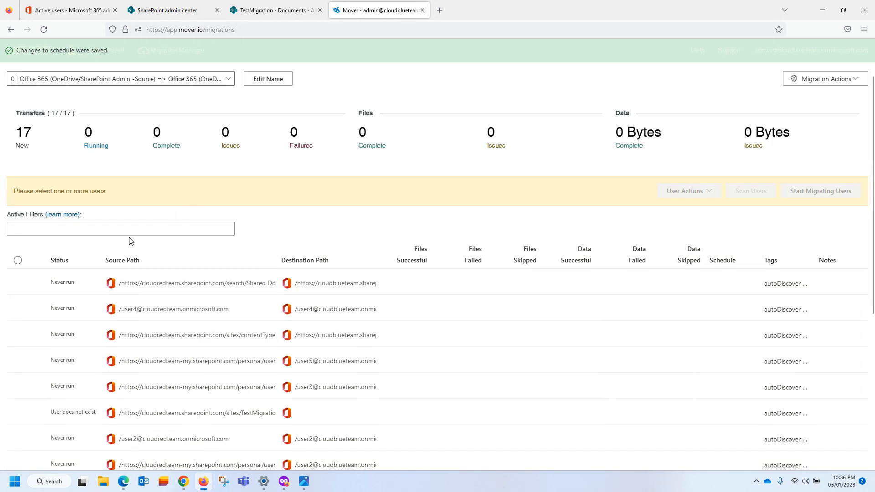
# Try filters 'user' and 'user1', ending with the list filtered to user2's transfers.
pyautogui.click(91, 231)
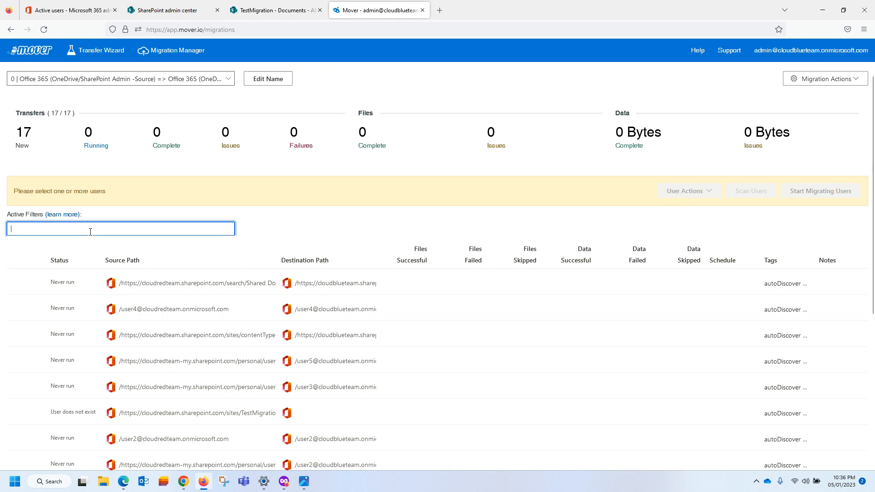
pyautogui.write('user')
pyautogui.press('Return')
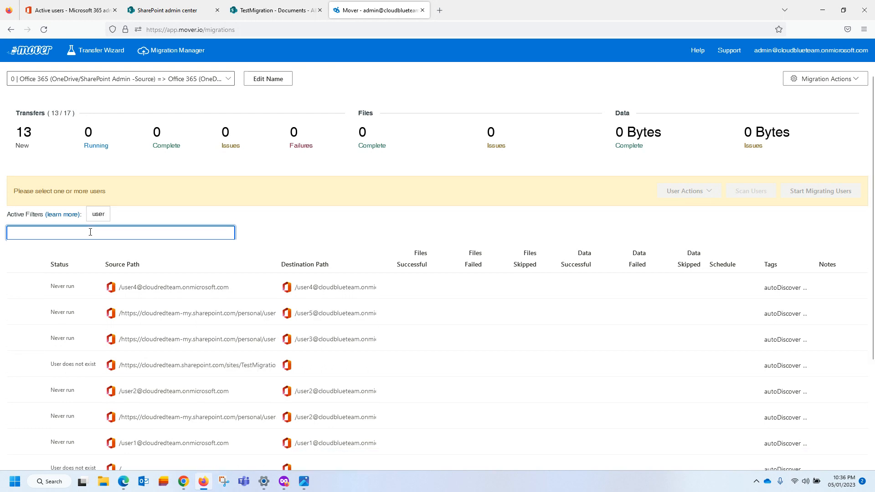
pyautogui.click(103, 215)
pyautogui.click(126, 219)
pyautogui.click(37, 232)
pyautogui.write('user')
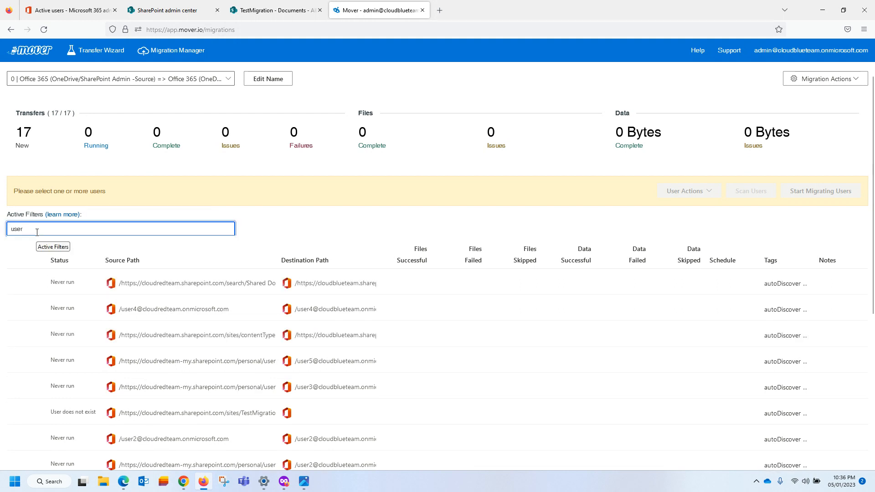
pyautogui.write('1')
pyautogui.press('Return')
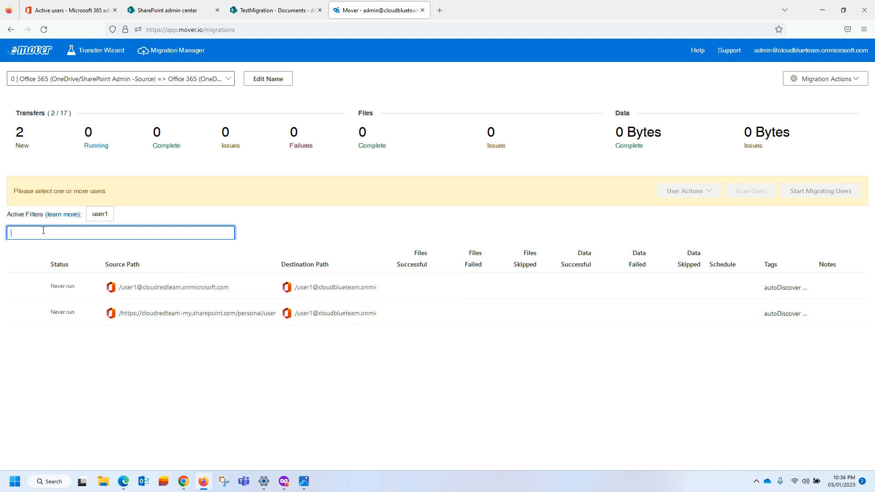
pyautogui.click(98, 216)
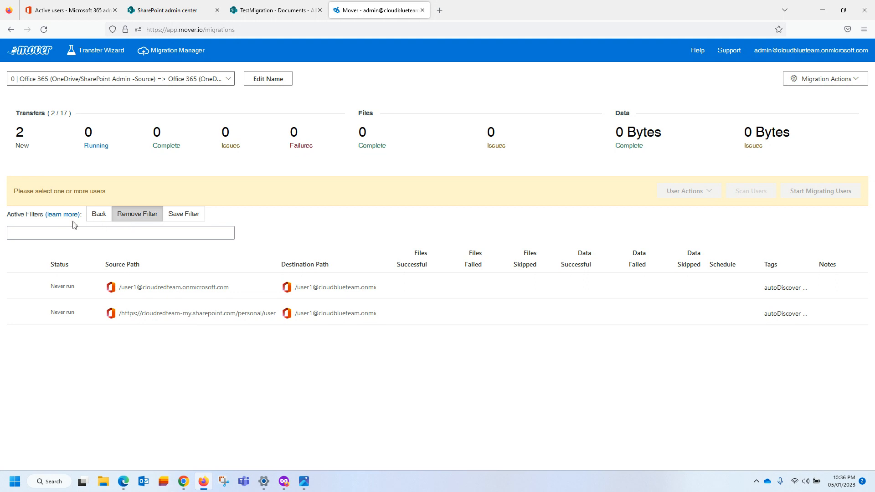
pyautogui.click(99, 222)
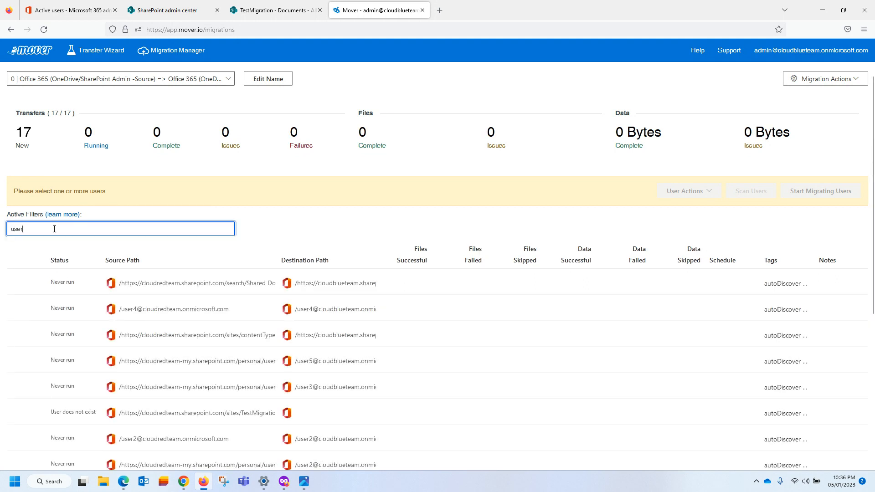
pyautogui.press('Return')
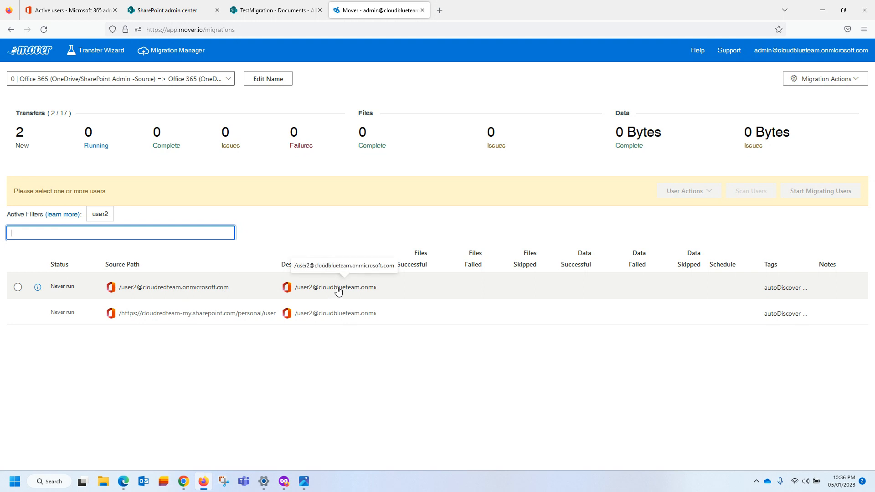
# Open the source-path editor for user2's first transfer, showing Demo Folders 1–3.
pyautogui.click(196, 290)
pyautogui.click(681, 192)
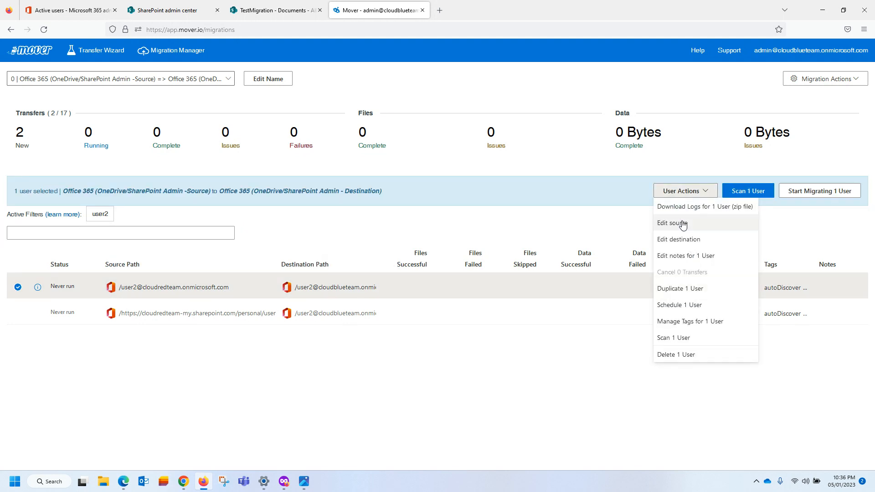
pyautogui.click(680, 225)
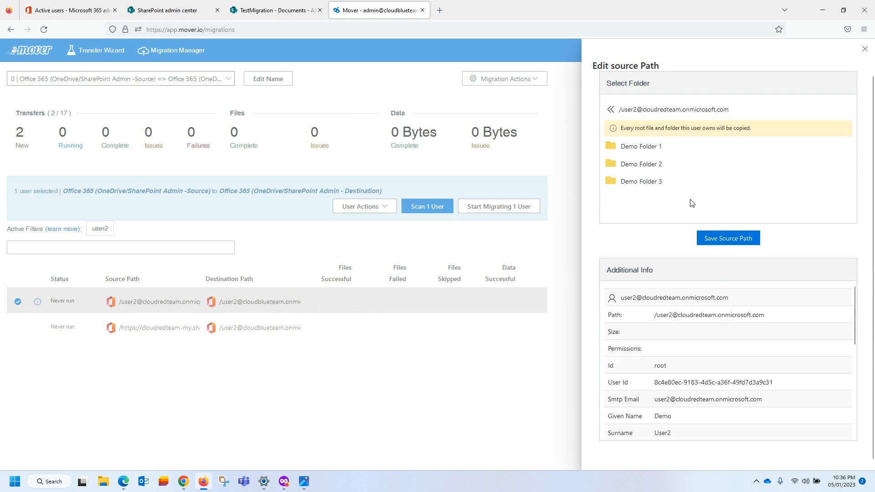
# Save user2's chosen source, then set its destination to the From OneDrive folder.
pyautogui.click(723, 243)
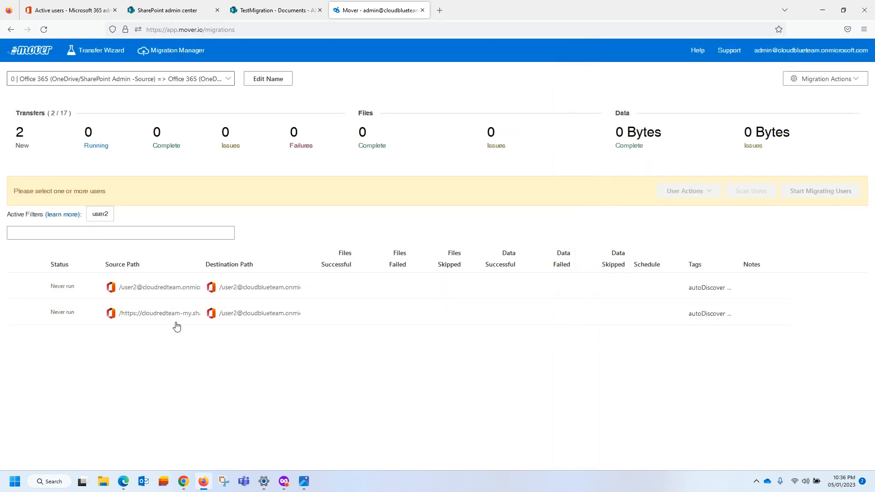
pyautogui.click(314, 287)
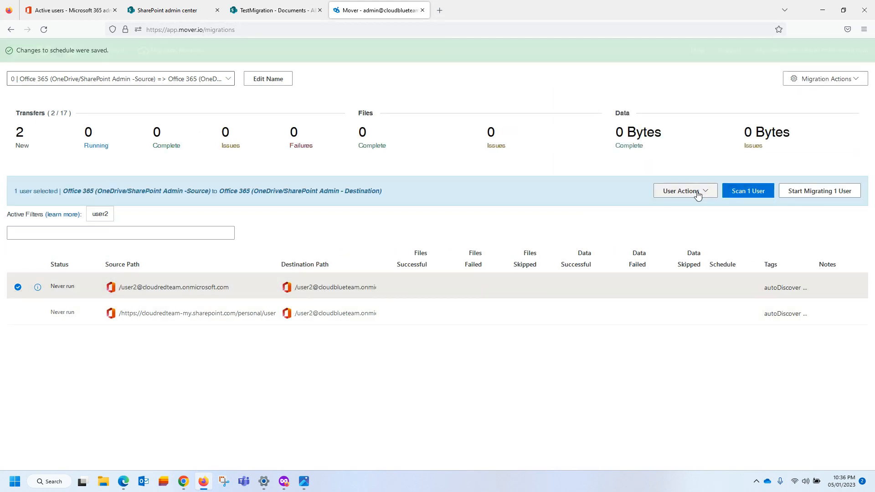
pyautogui.click(681, 191)
pyautogui.click(679, 240)
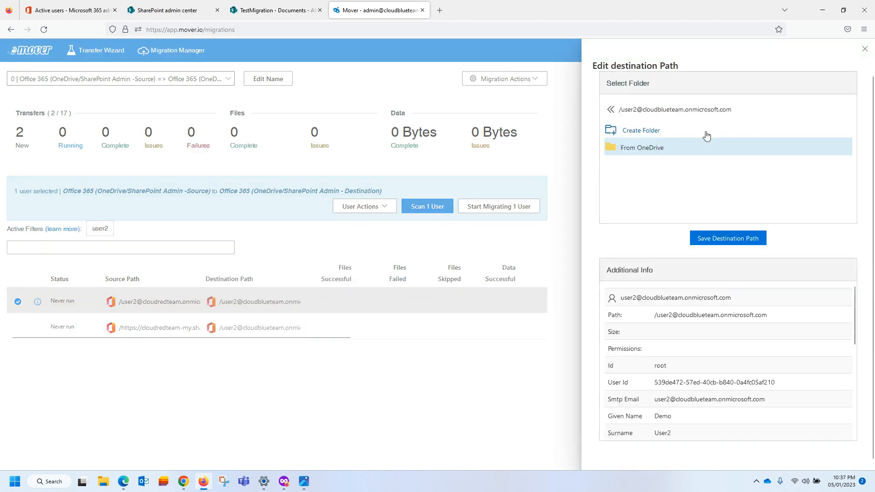
pyautogui.click(690, 156)
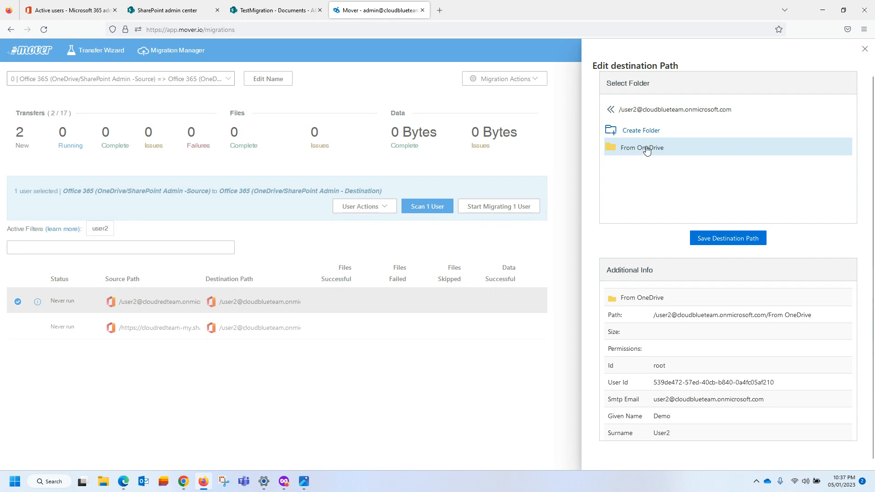
pyautogui.click(715, 242)
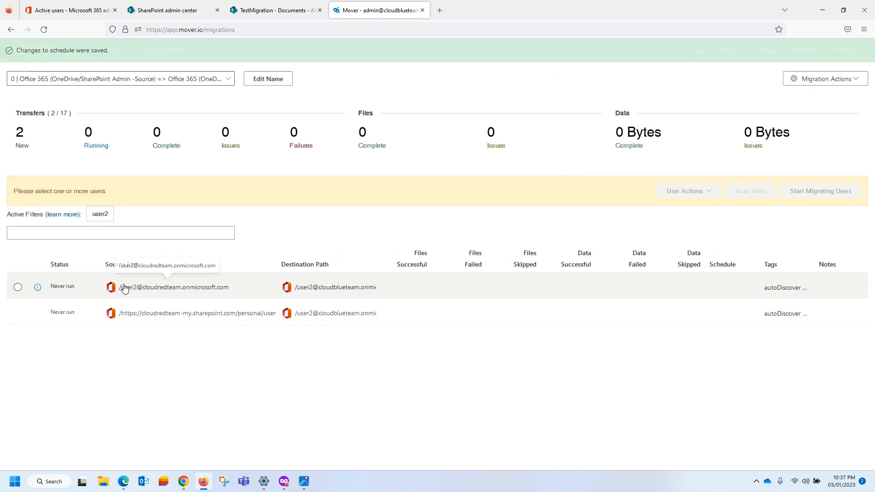
# Replace the user2 filter with a user3 filter on the transfer list.
pyautogui.click(100, 218)
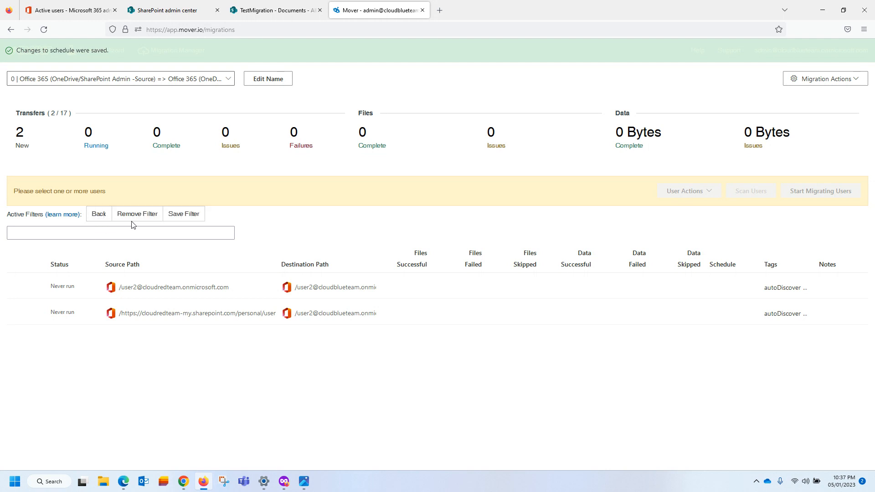
pyautogui.click(132, 221)
pyautogui.click(56, 233)
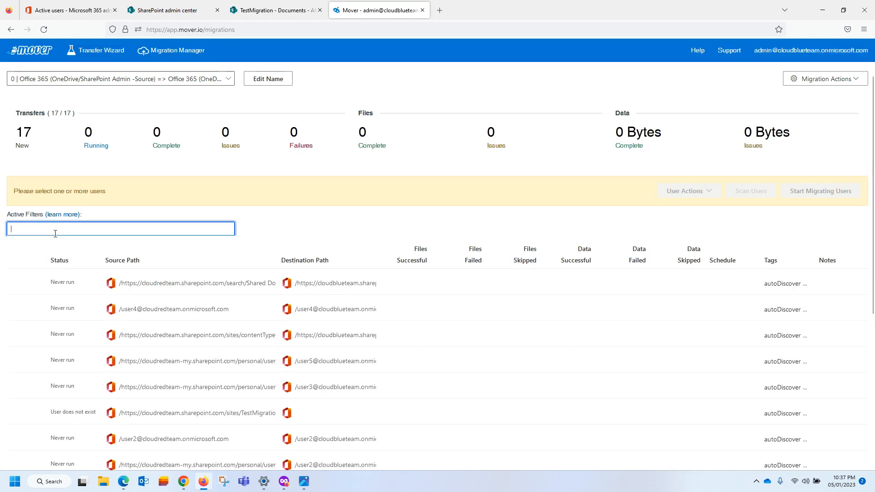
pyautogui.write('user3')
pyautogui.press('Return')
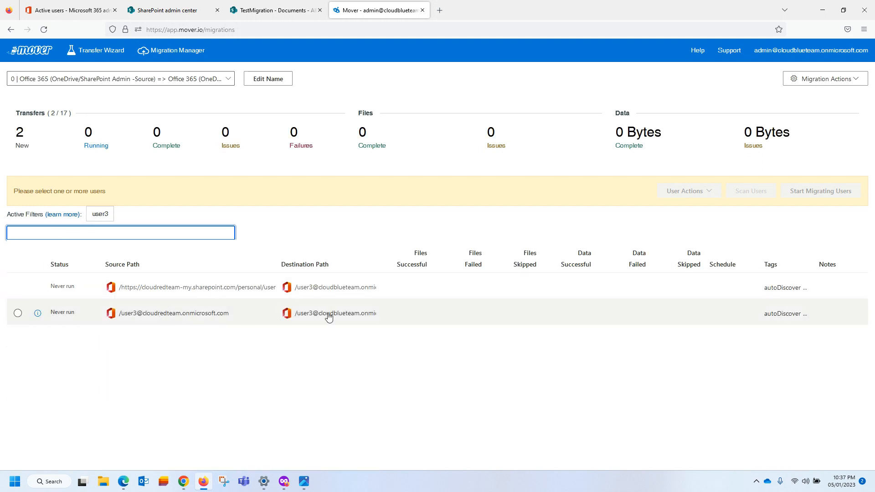
# Save the user3 transfer's source as that user's OneDrive root.
pyautogui.click(211, 314)
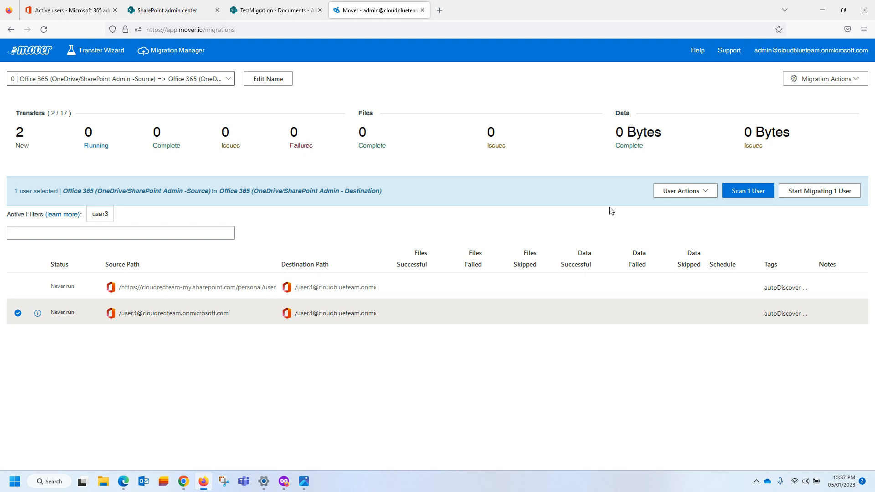
pyautogui.click(684, 193)
pyautogui.click(695, 229)
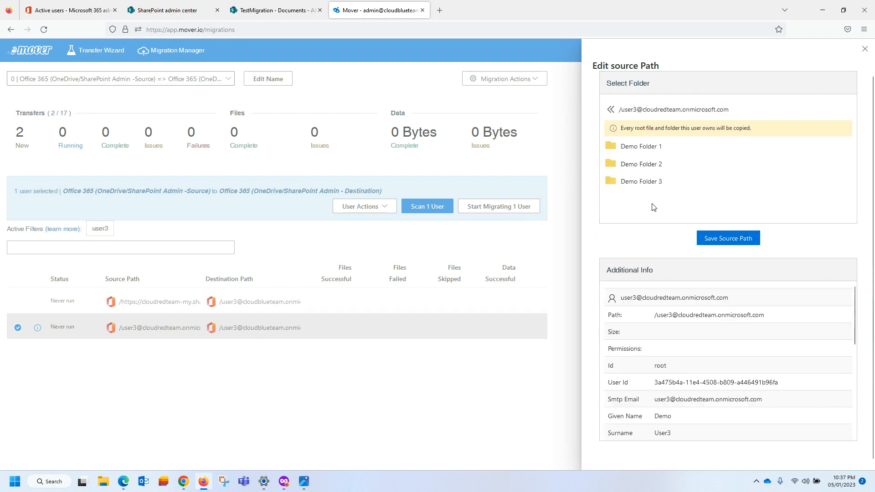
pyautogui.click(712, 240)
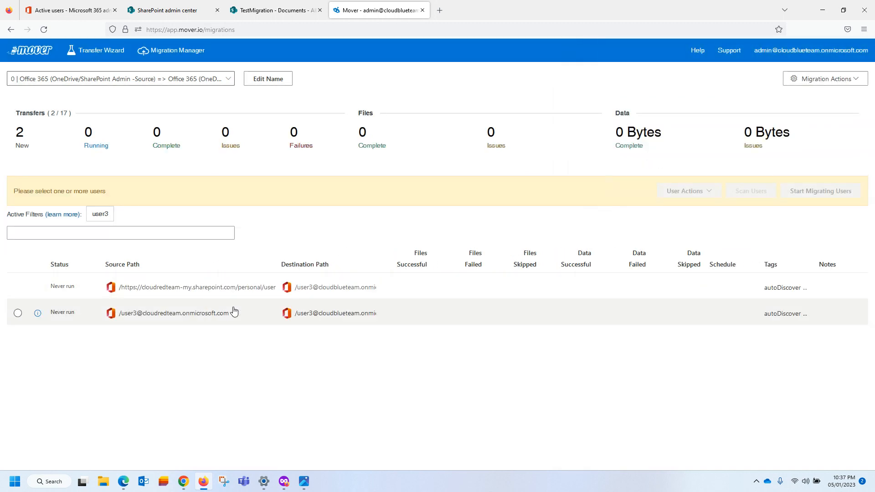
pyautogui.click(317, 316)
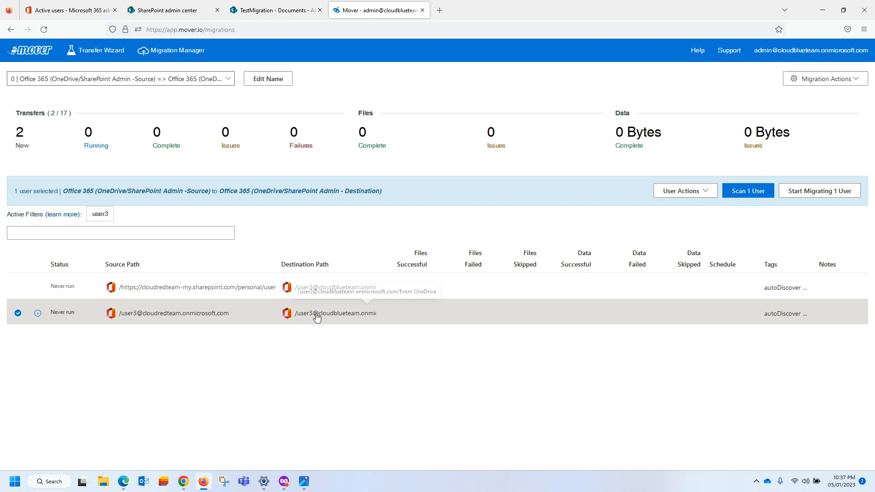
pyautogui.click(692, 196)
pyautogui.click(676, 240)
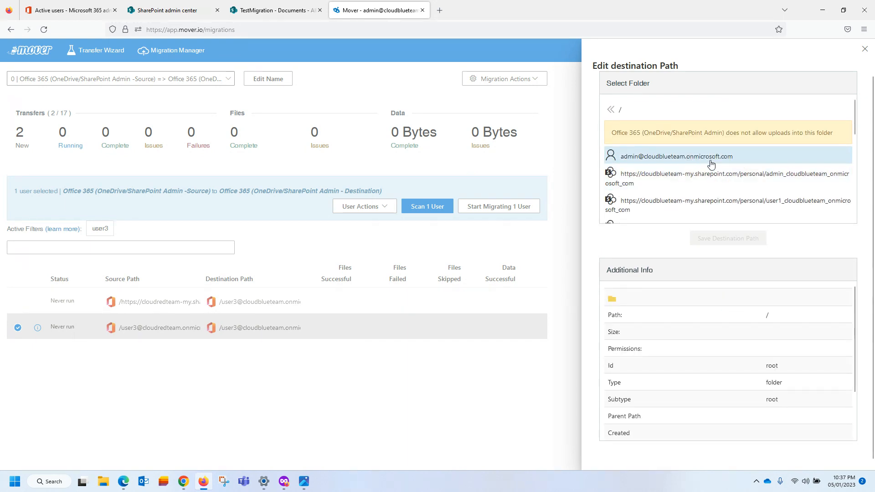
pyautogui.scroll(-5, 711, 153)
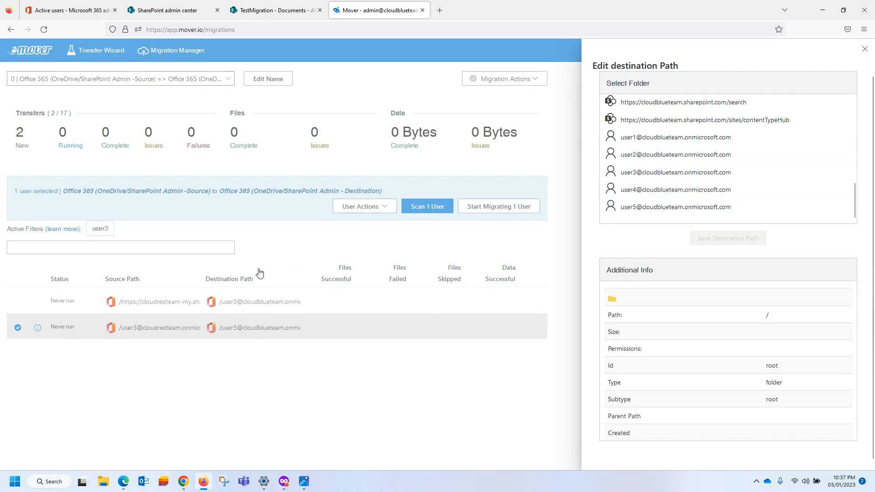
pyautogui.click(679, 178)
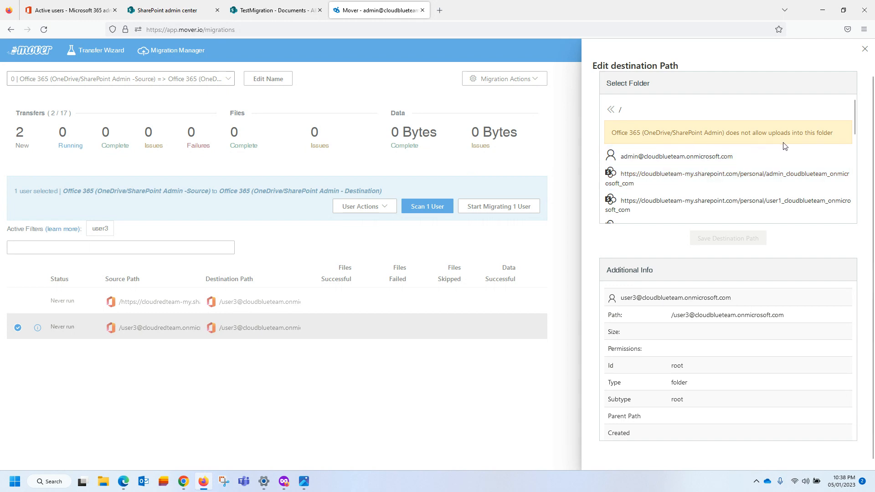
pyautogui.scroll(-3, 783, 145)
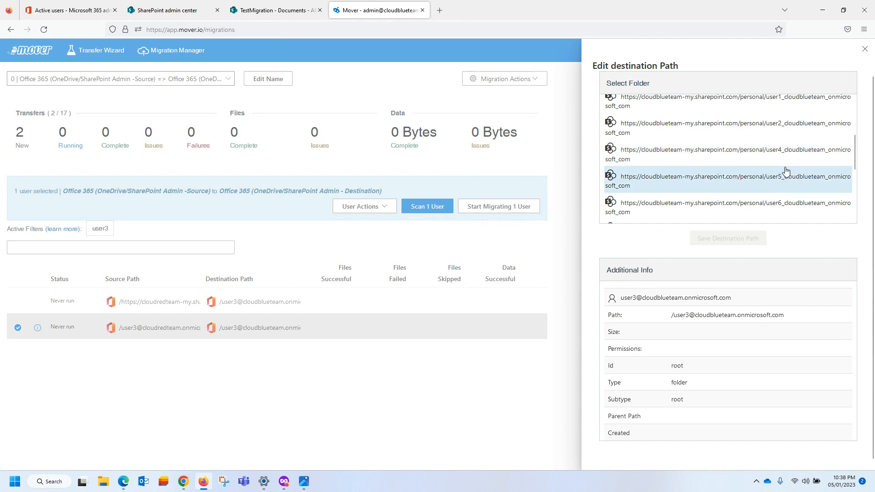
pyautogui.scroll(-3, 785, 171)
pyautogui.scroll(-1, 777, 195)
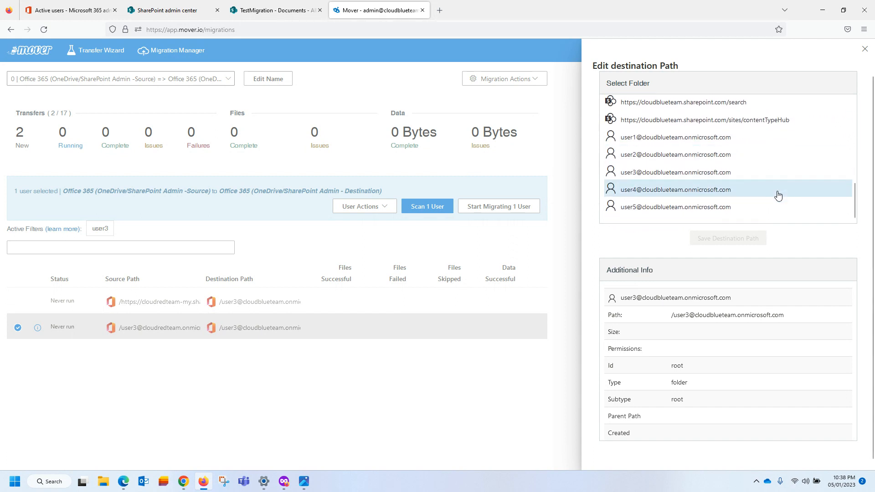
pyautogui.scroll(3, 777, 195)
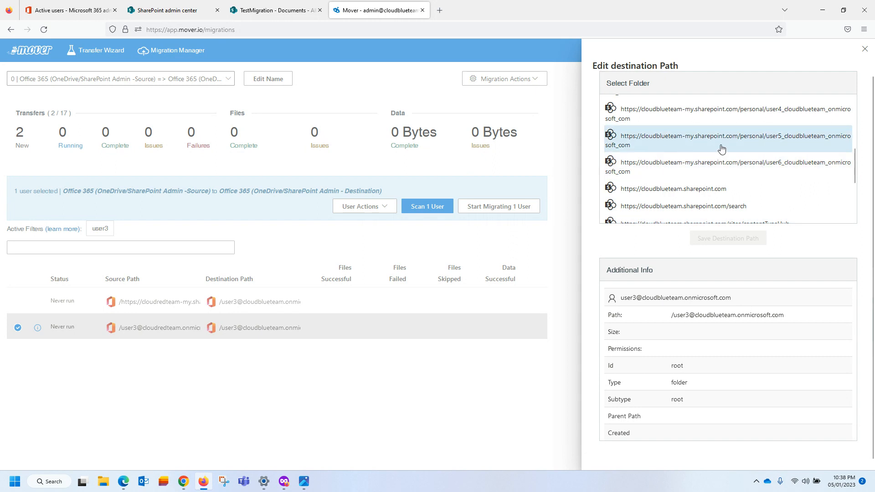
pyautogui.scroll(2, 770, 145)
pyautogui.scroll(4, 777, 145)
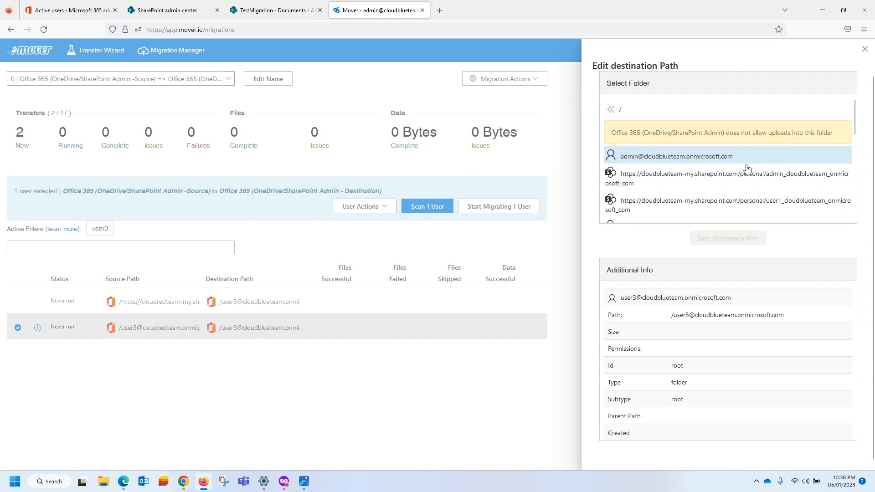
pyautogui.scroll(-2, 769, 183)
pyautogui.scroll(-4, 795, 180)
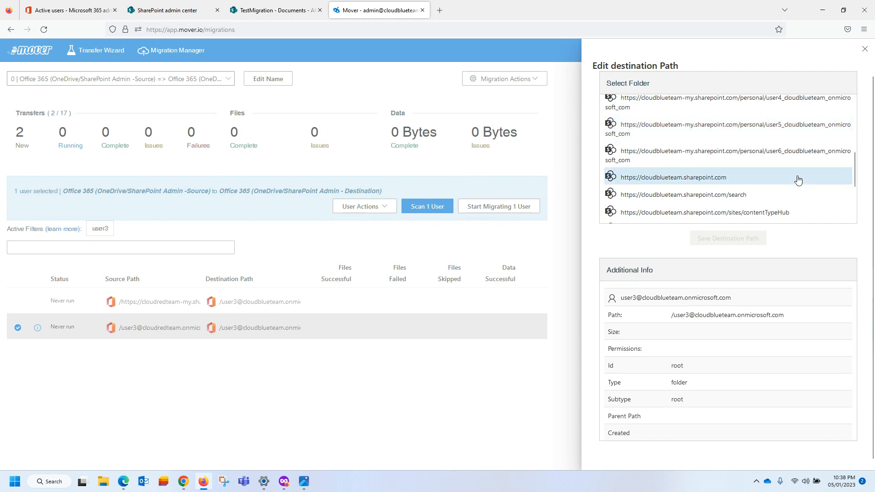
pyautogui.scroll(-4, 798, 180)
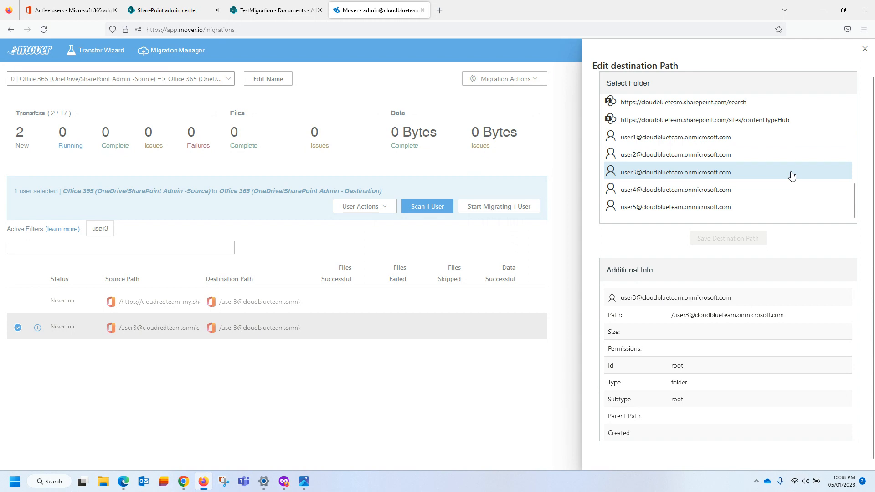
pyautogui.scroll(10, 786, 176)
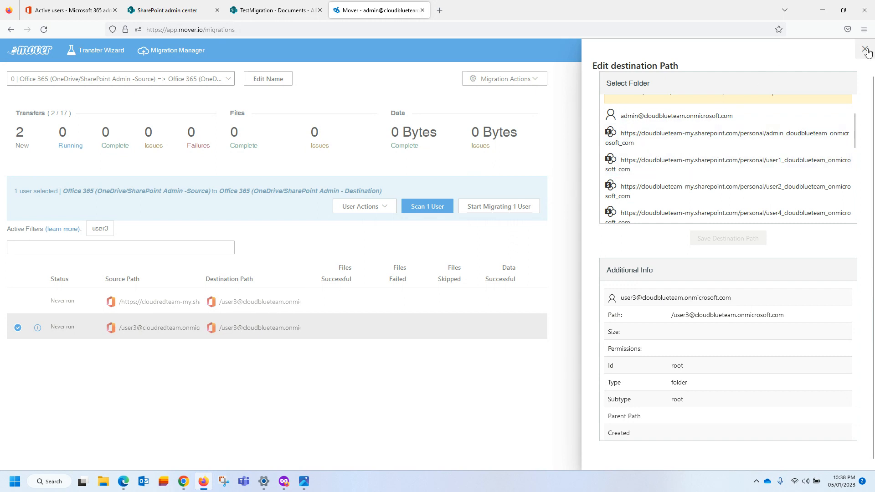
pyautogui.click(864, 49)
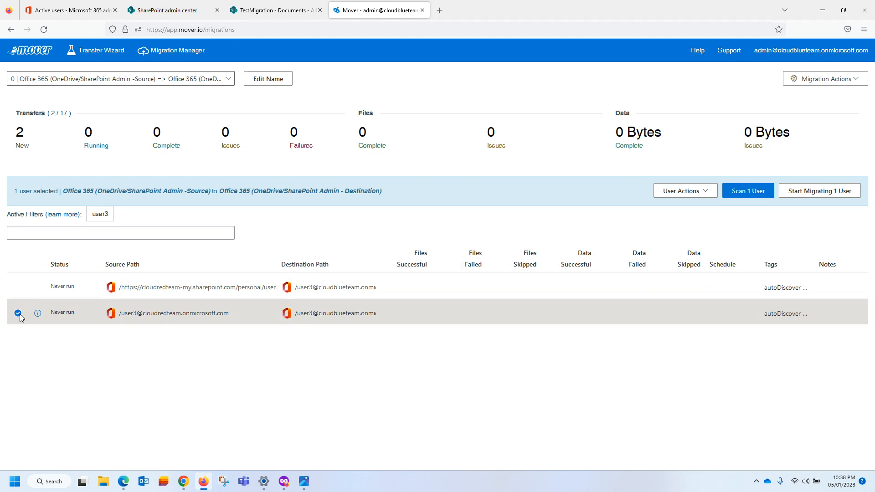
# Change the other user3 transfer's source from the SharePoint URL to the user3 account.
pyautogui.click(106, 290)
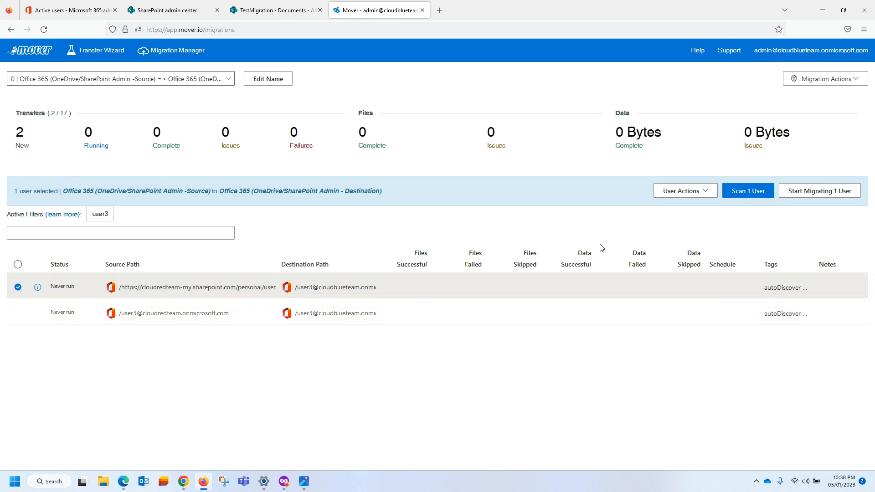
pyautogui.click(684, 191)
pyautogui.click(688, 227)
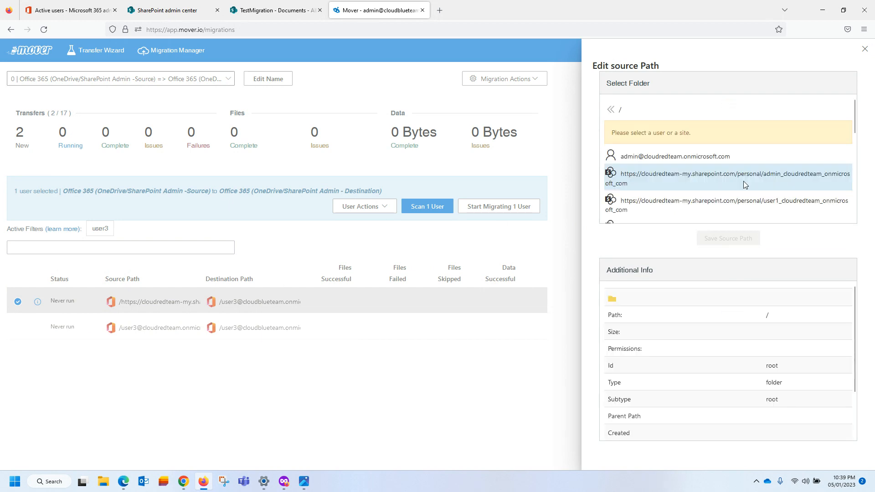
pyautogui.scroll(-1, 756, 190)
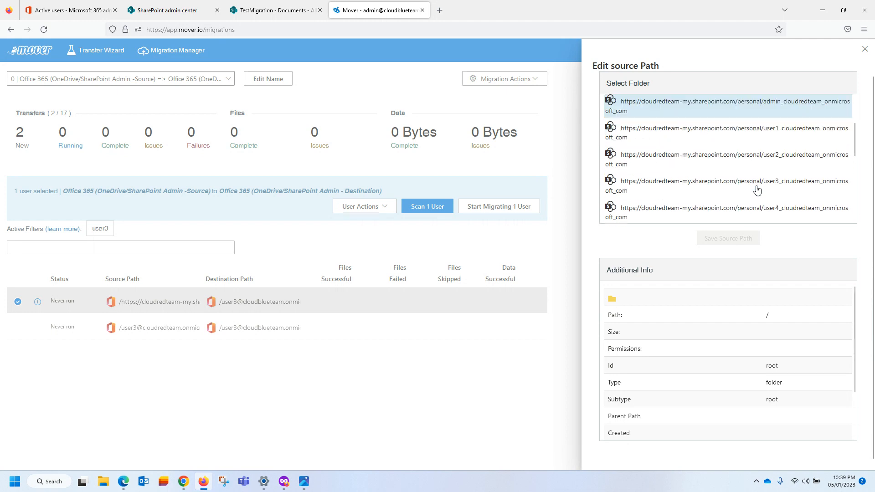
pyautogui.scroll(-3, 756, 190)
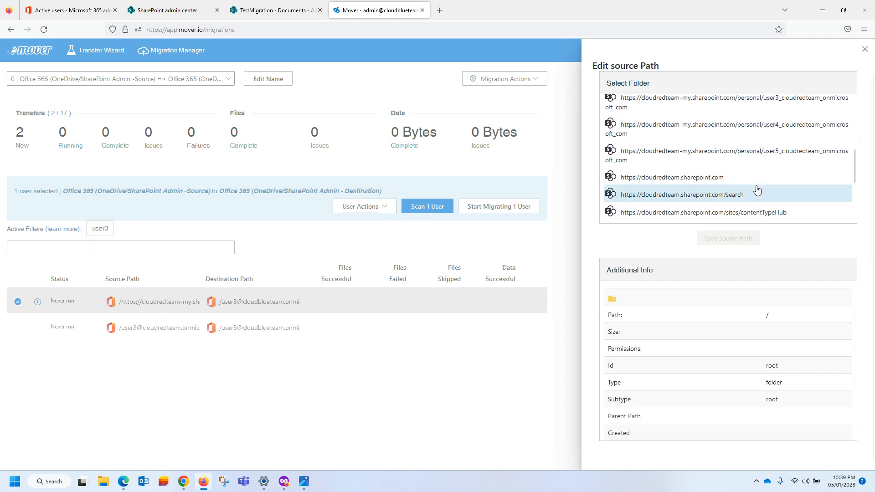
pyautogui.scroll(-3, 757, 190)
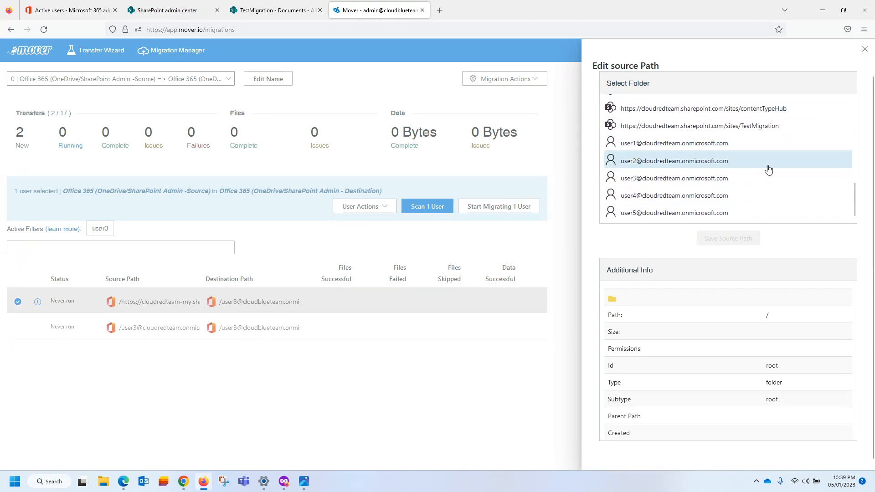
pyautogui.scroll(-1, 768, 171)
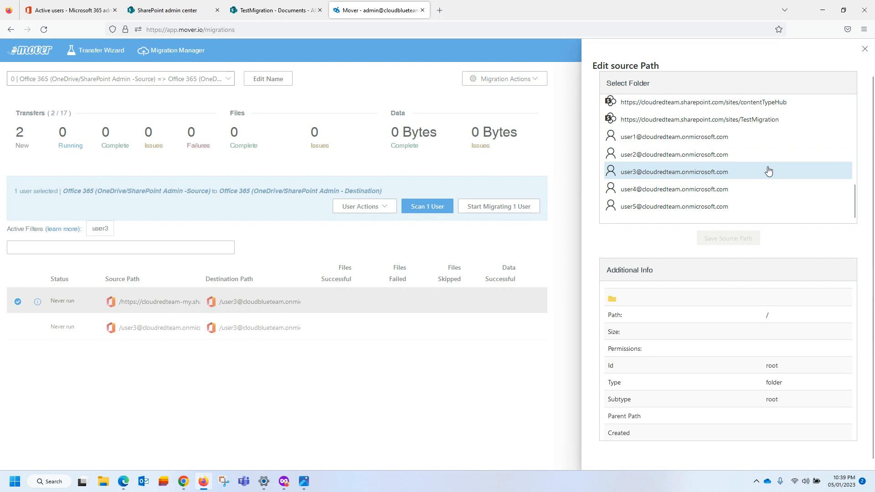
pyautogui.click(768, 171)
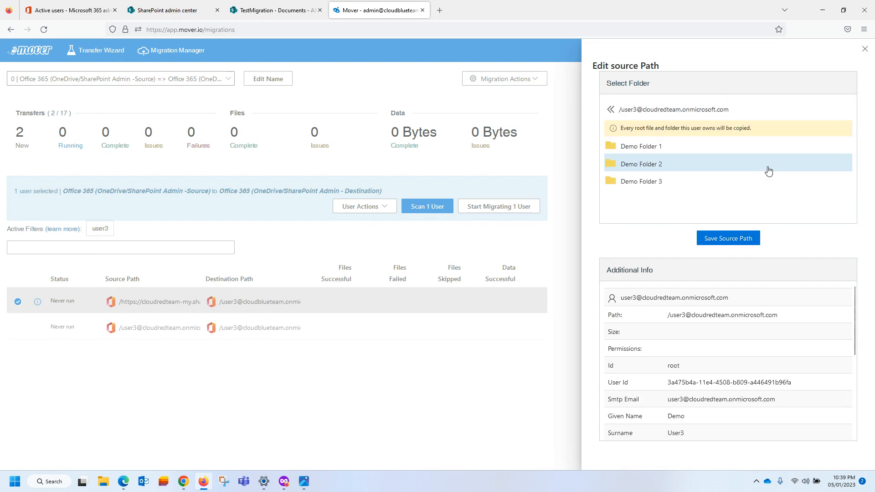
pyautogui.click(715, 240)
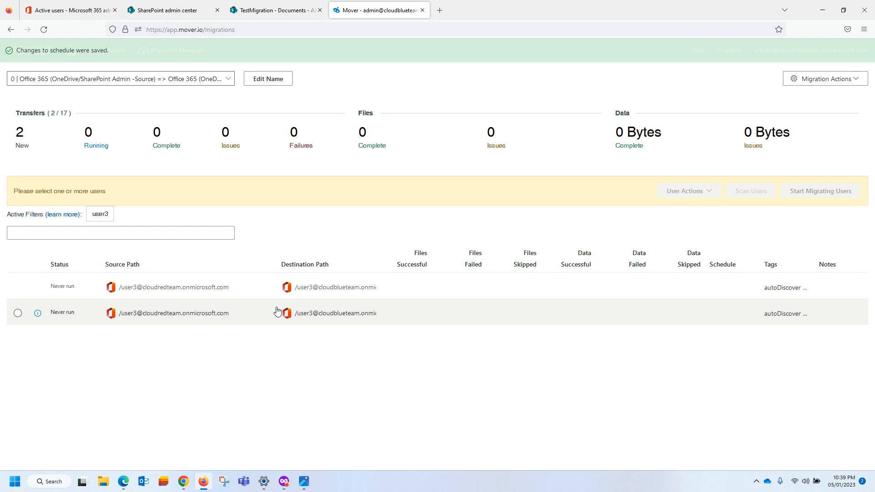
pyautogui.click(320, 287)
pyautogui.click(679, 191)
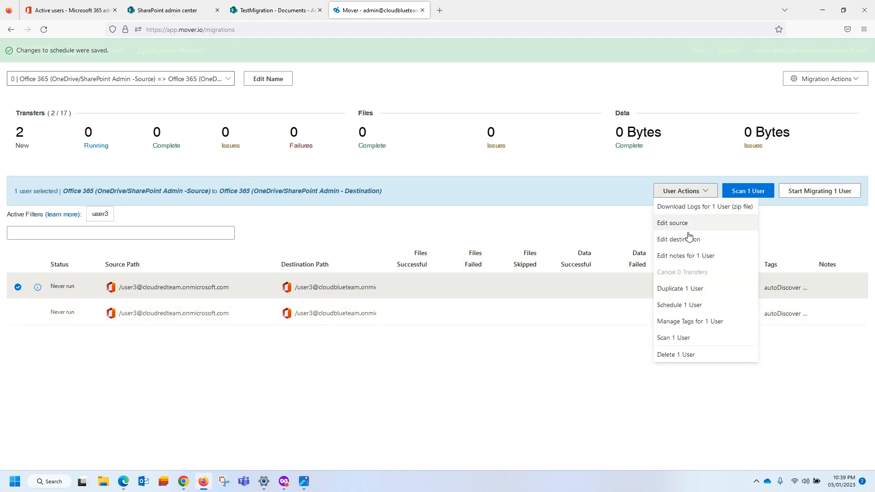
pyautogui.click(687, 240)
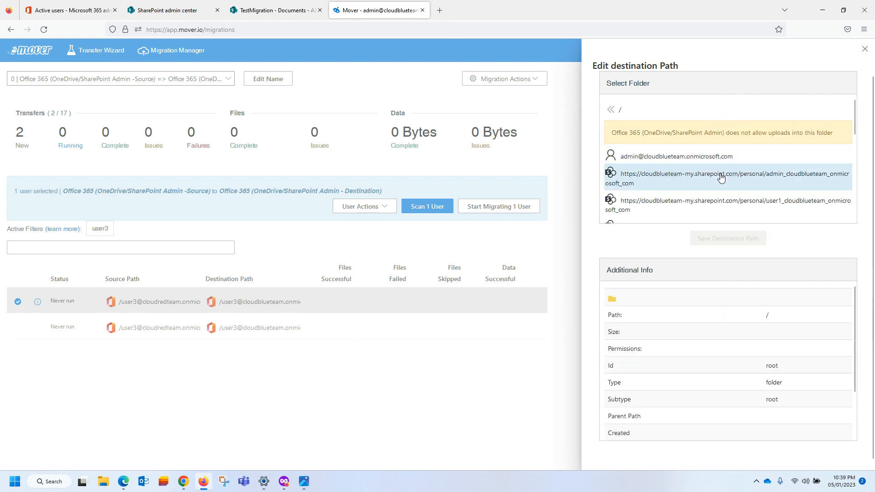
pyautogui.moveTo(616, 134); pyautogui.dragTo(806, 134)
pyautogui.scroll(-2, 762, 200)
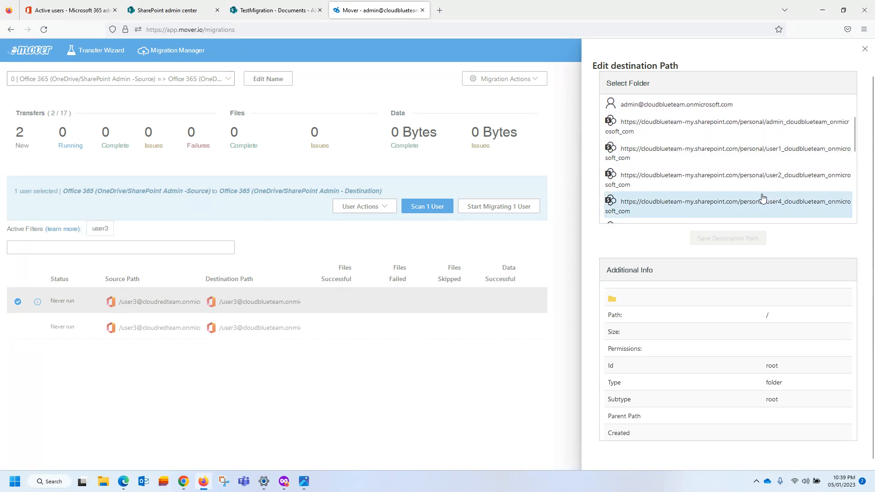
pyautogui.scroll(-2, 779, 157)
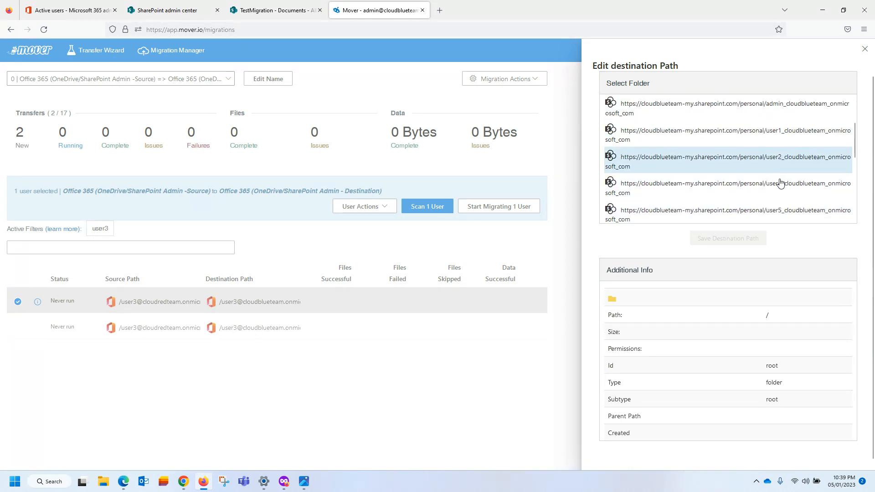
pyautogui.scroll(-2, 776, 145)
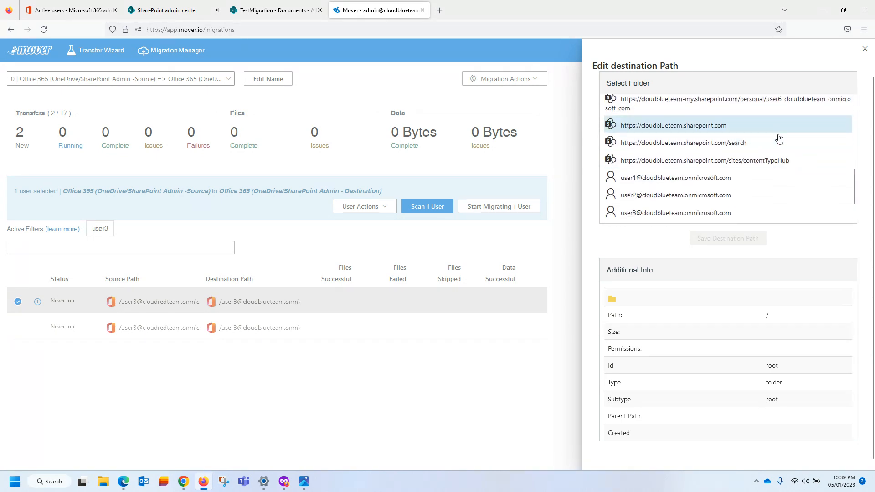
pyautogui.scroll(-2, 781, 146)
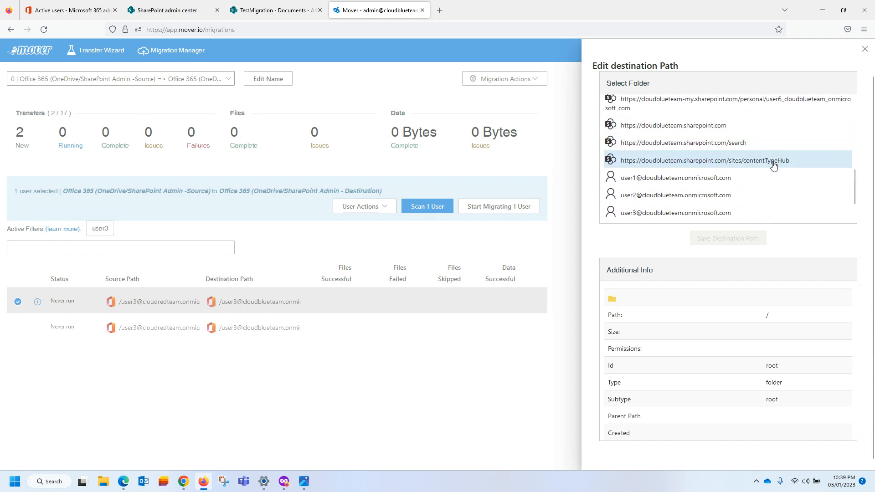
pyautogui.scroll(-2, 743, 176)
pyautogui.click(693, 174)
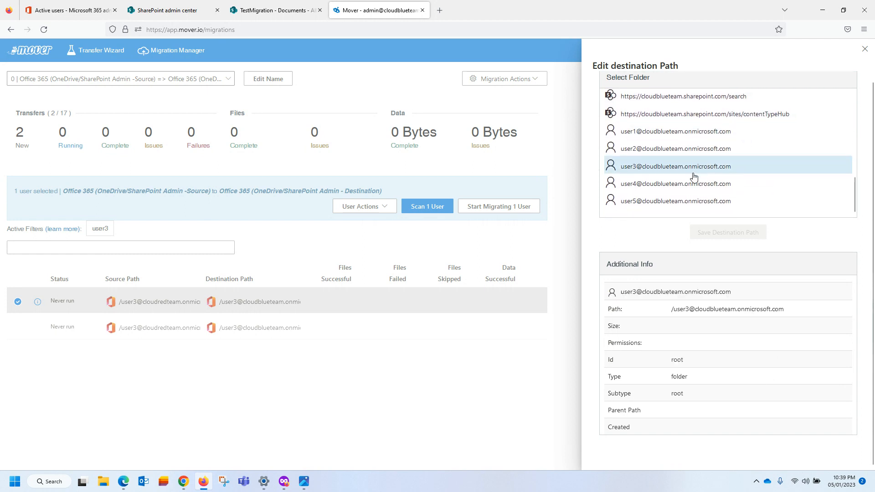
pyautogui.doubleClick(677, 171)
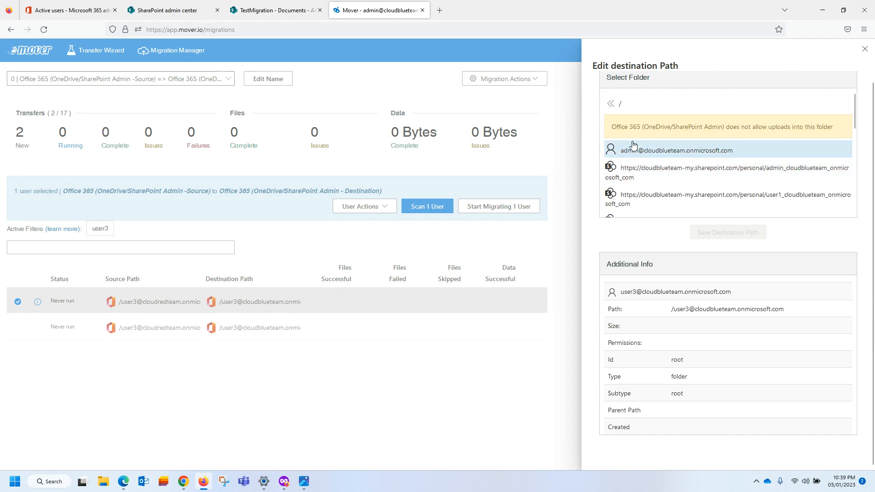
pyautogui.moveTo(611, 126); pyautogui.dragTo(782, 129)
pyautogui.click(724, 130)
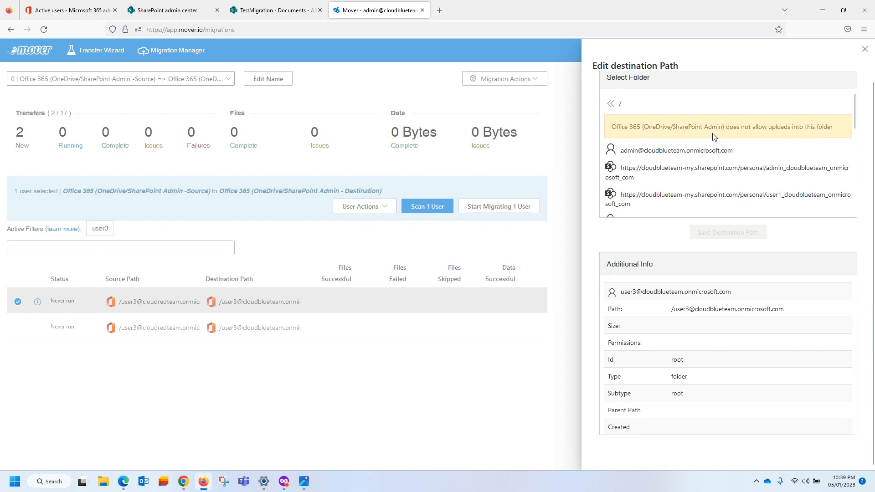
pyautogui.click(864, 49)
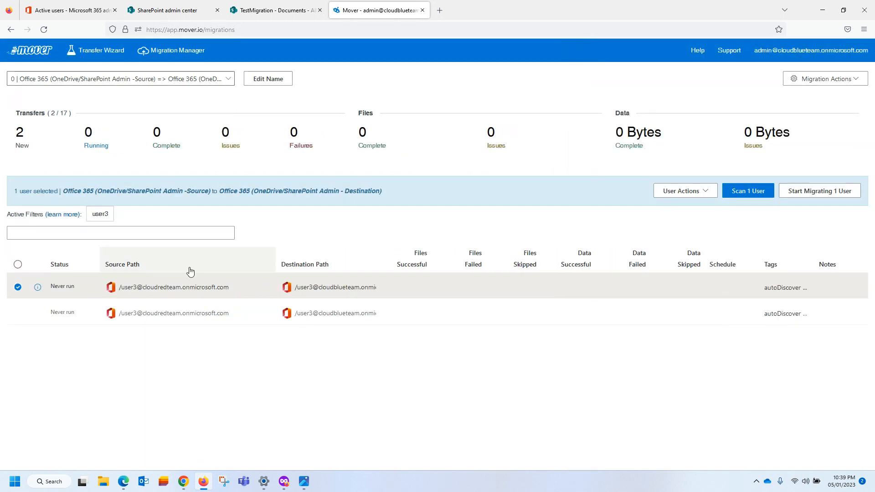
# Deselect the user3 transfer and switch the list filter from user3 to user4.
pyautogui.click(20, 289)
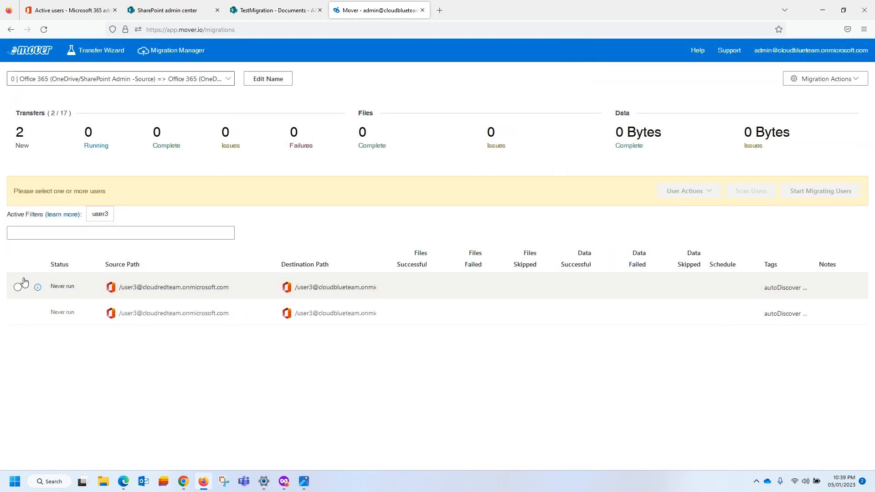
pyautogui.click(98, 217)
pyautogui.click(132, 220)
pyautogui.click(49, 231)
pyautogui.write('user')
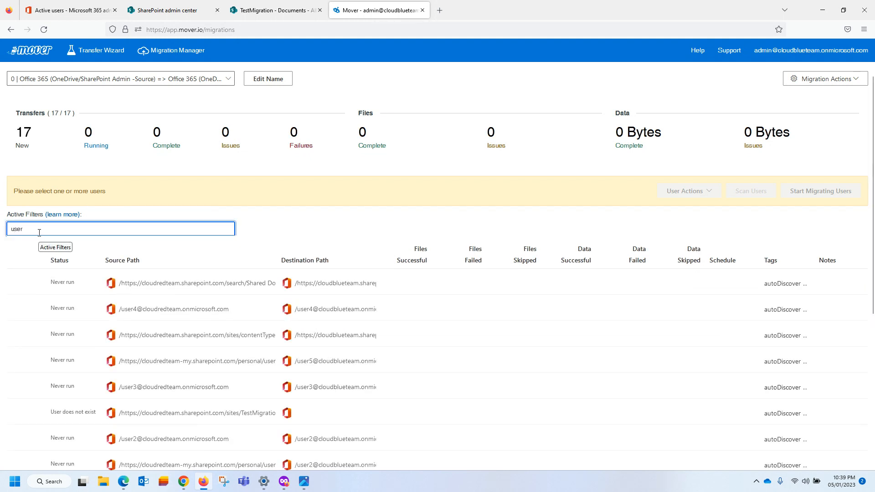
pyautogui.write('4')
pyautogui.press('Return')
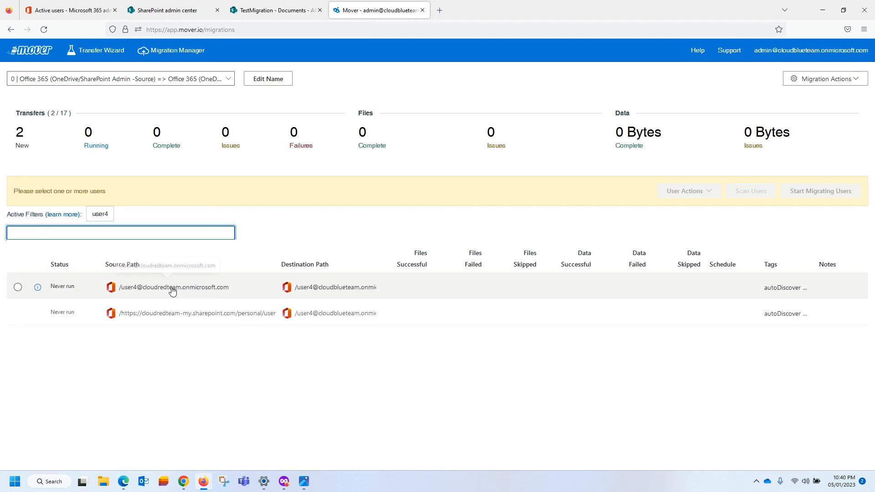
pyautogui.click(326, 292)
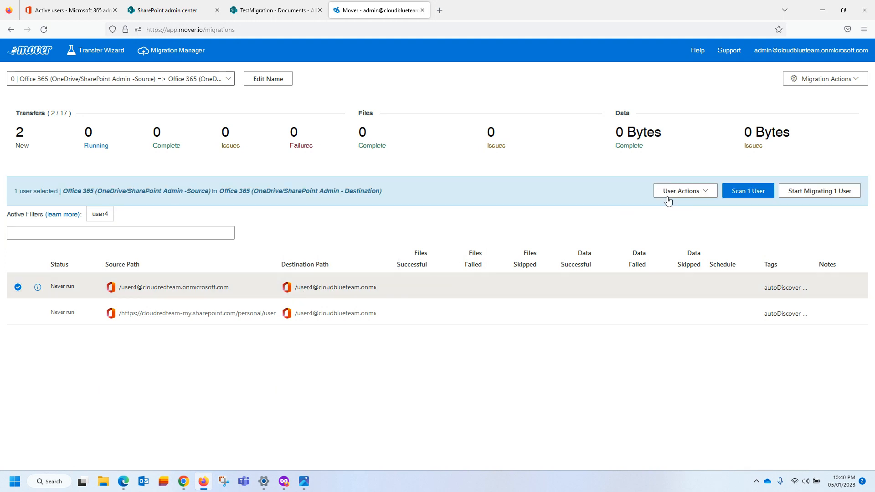
pyautogui.click(683, 191)
pyautogui.click(680, 239)
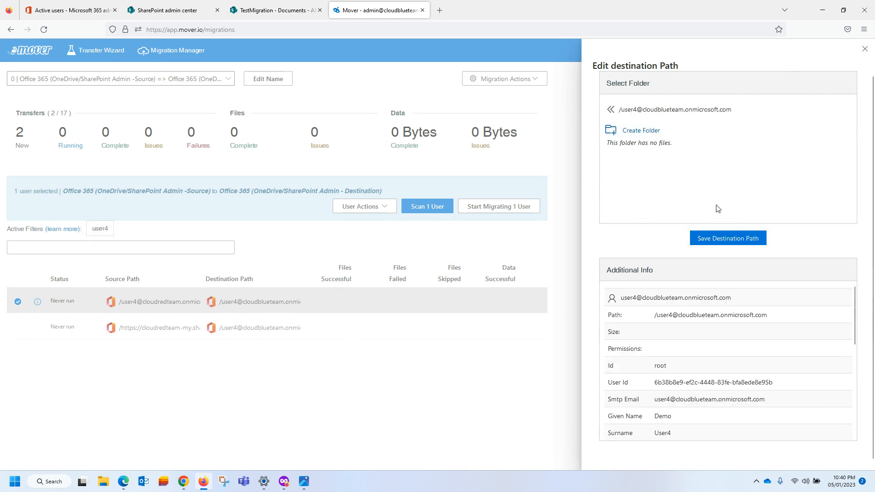
pyautogui.click(718, 239)
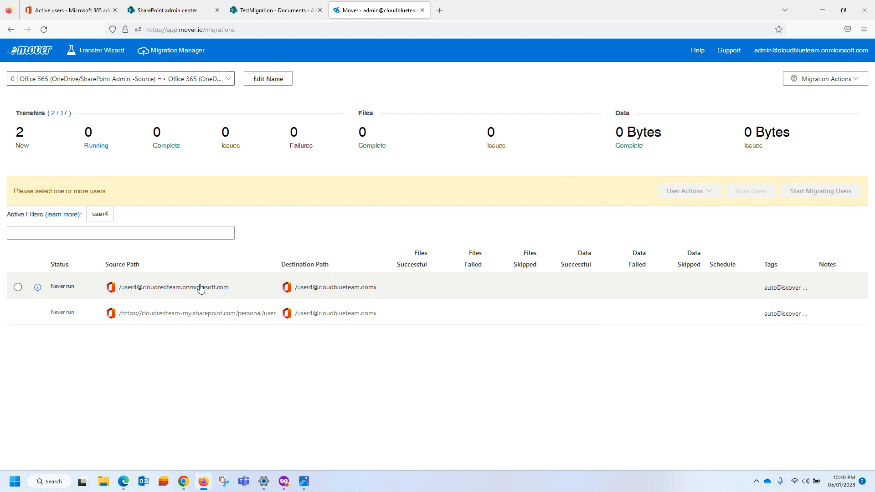
# Replace the user4 filter with a user5 filter on the transfer list.
pyautogui.click(100, 214)
pyautogui.click(126, 216)
pyautogui.click(47, 232)
pyautogui.write('user5')
pyautogui.press('Return')
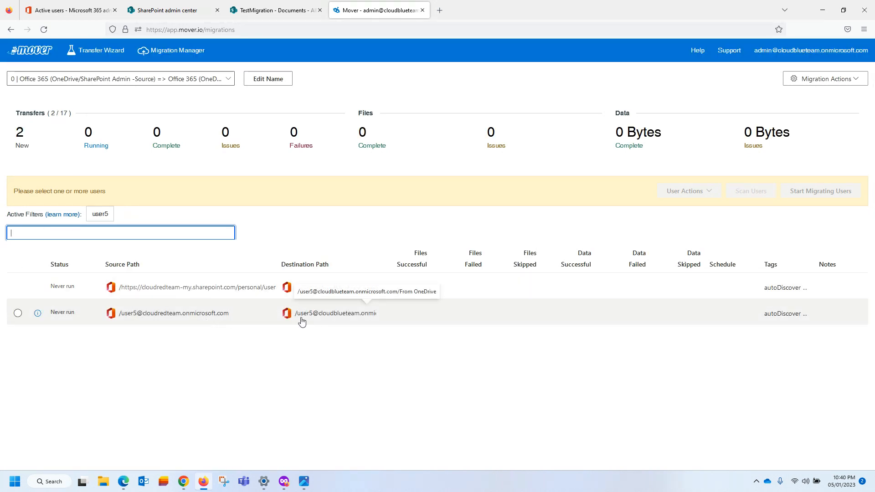
# Save user5's source and destination paths at the account roots.
pyautogui.click(213, 322)
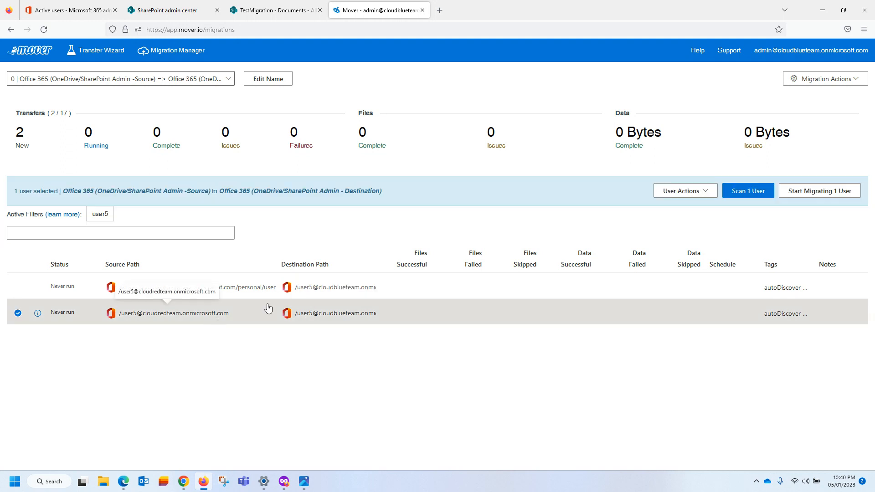
pyautogui.click(668, 193)
pyautogui.click(681, 225)
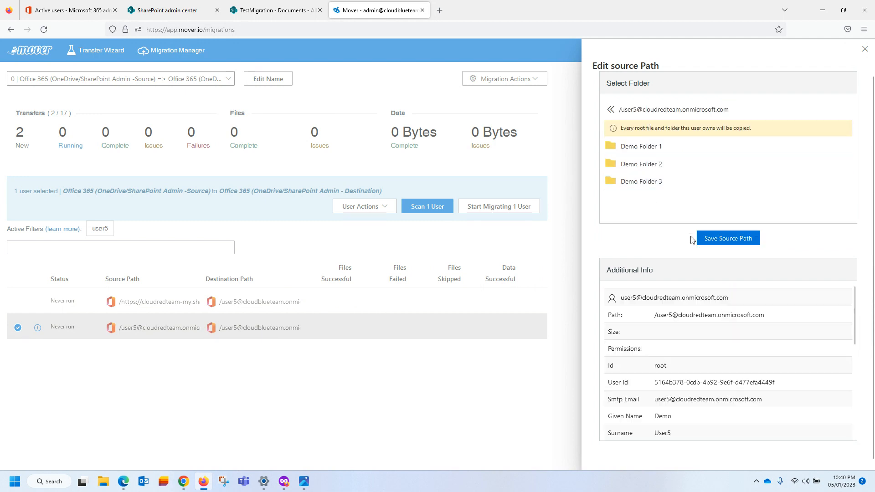
pyautogui.click(722, 247)
pyautogui.click(304, 318)
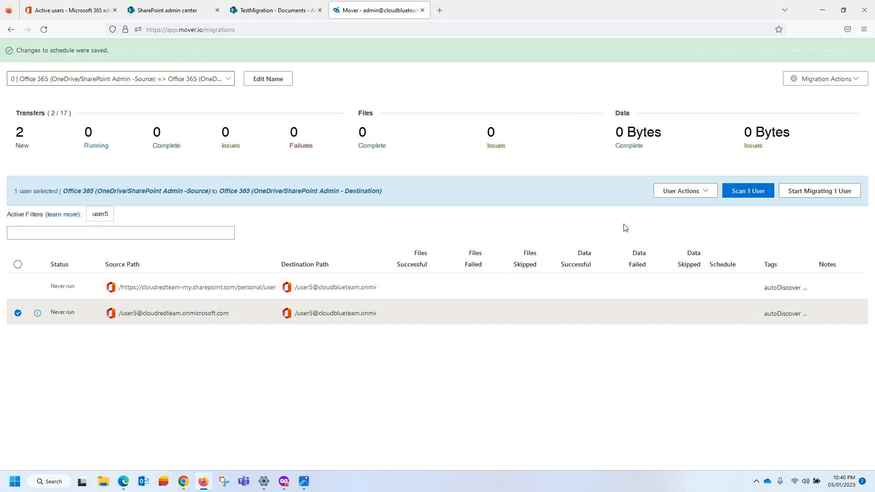
pyautogui.click(679, 193)
pyautogui.click(679, 236)
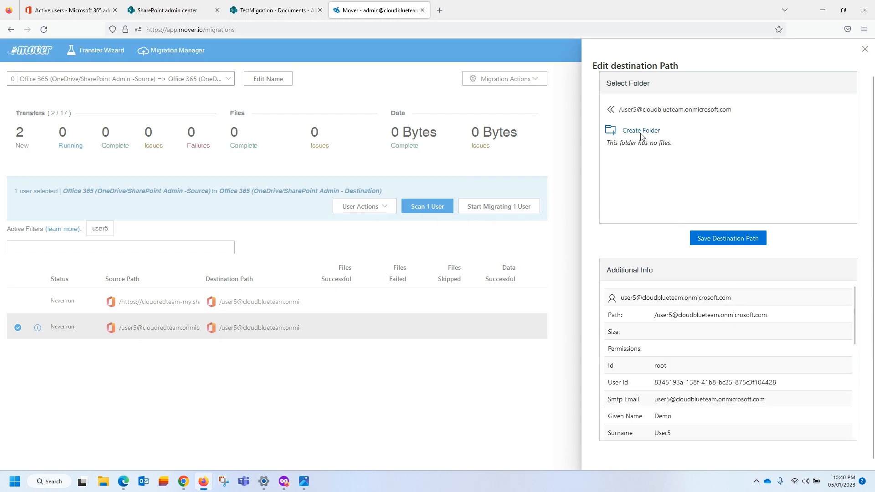
pyautogui.click(710, 240)
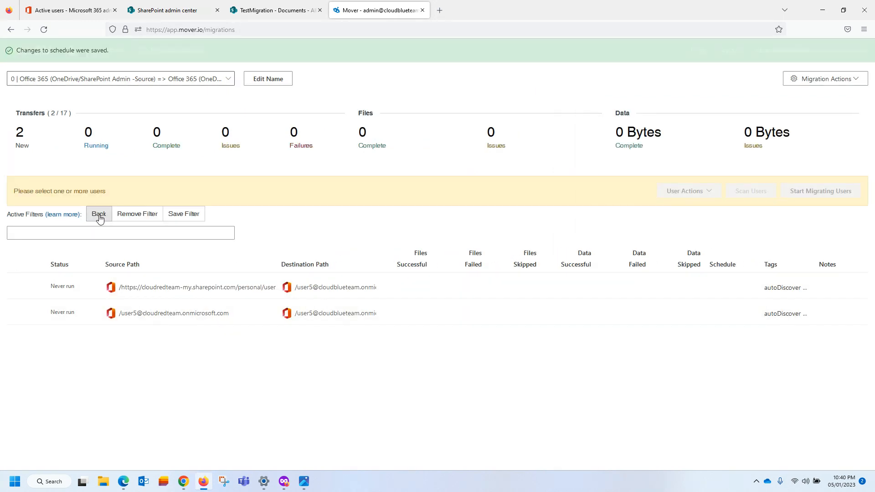
# Remove the user5 filter to list all 17 transfers, then return to SharePoint Active sites.
pyautogui.click(108, 217)
pyautogui.click(137, 214)
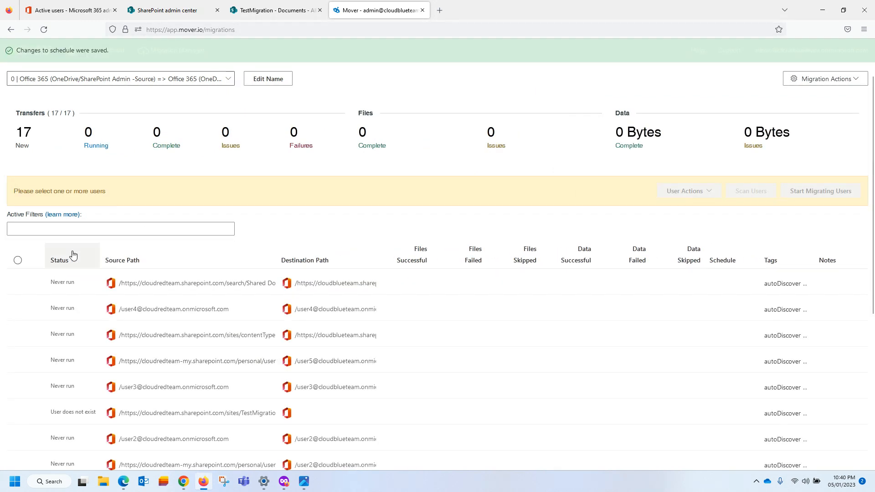
pyautogui.click(169, 10)
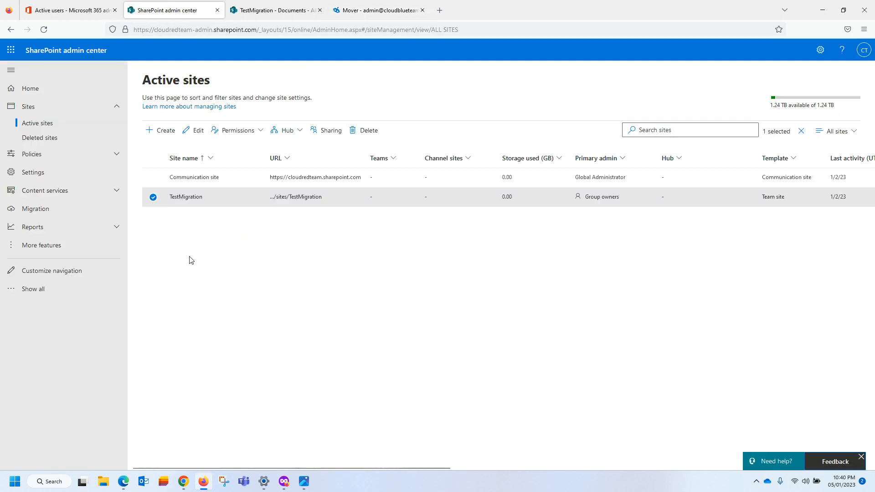
# Back in Mover, filter the transfer list to testmigration.
pyautogui.click(364, 13)
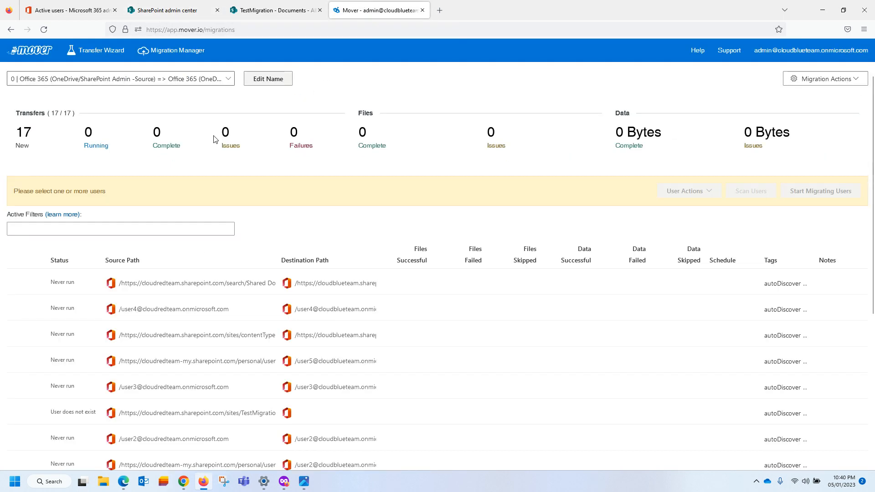
pyautogui.click(38, 231)
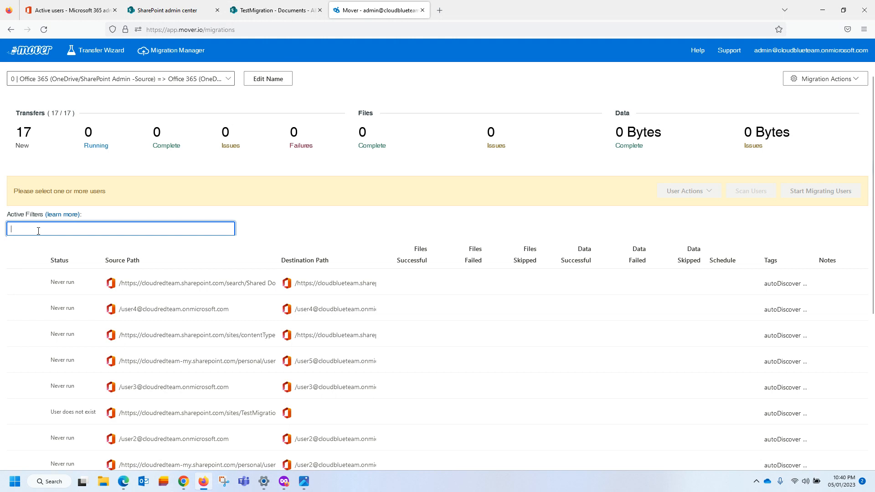
pyautogui.write('testmigration')
pyautogui.press('Return')
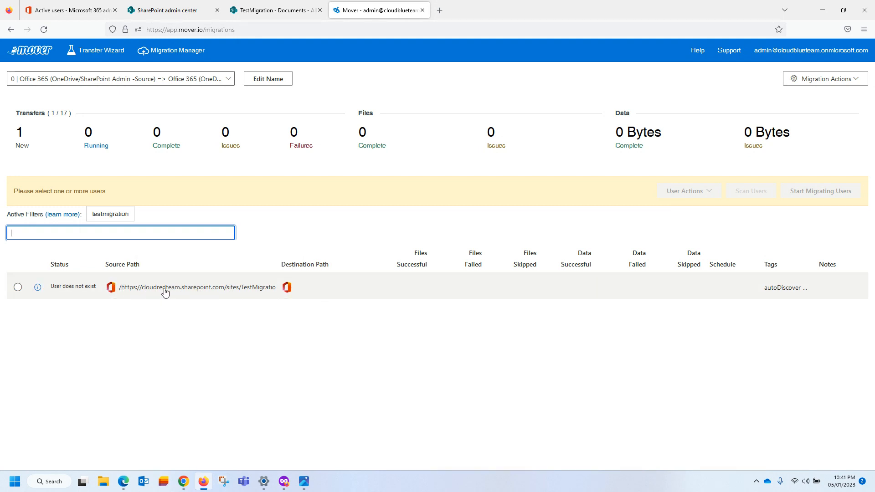
# Open the TestMigration transfer's destination editor and browse into cloudblueteam.sharepoint.com.
pyautogui.click(146, 293)
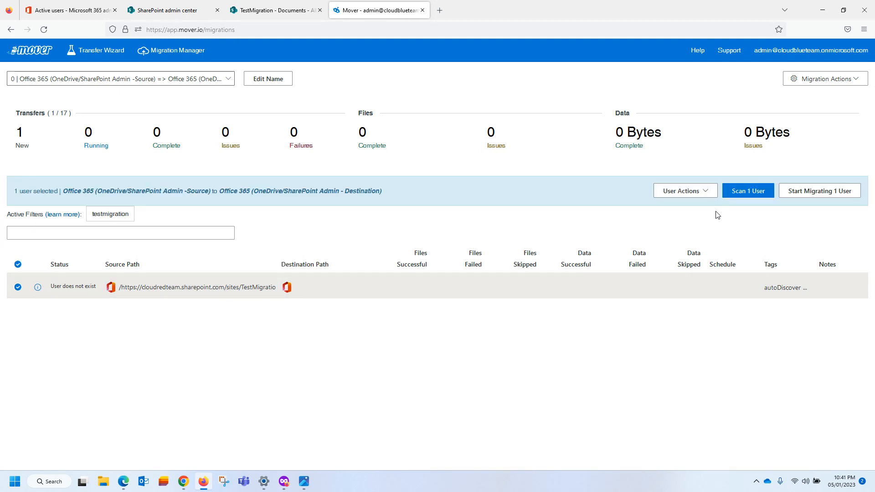
pyautogui.click(684, 191)
pyautogui.click(687, 238)
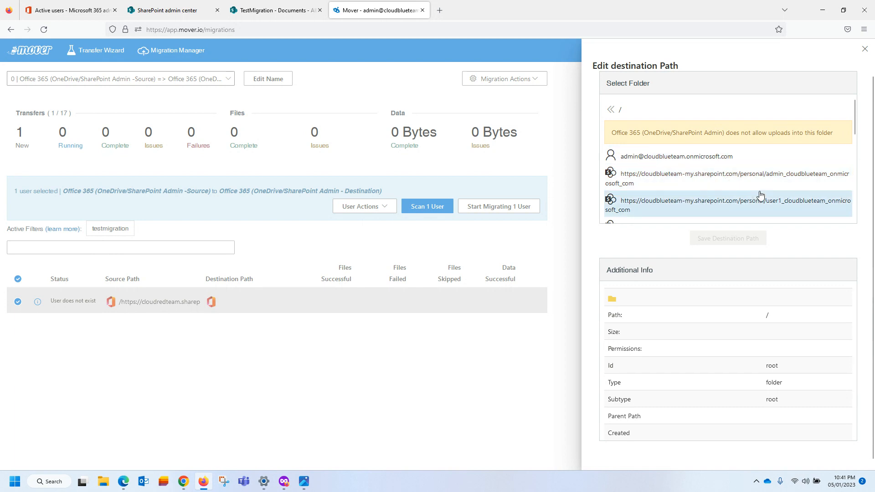
pyautogui.scroll(-2, 740, 173)
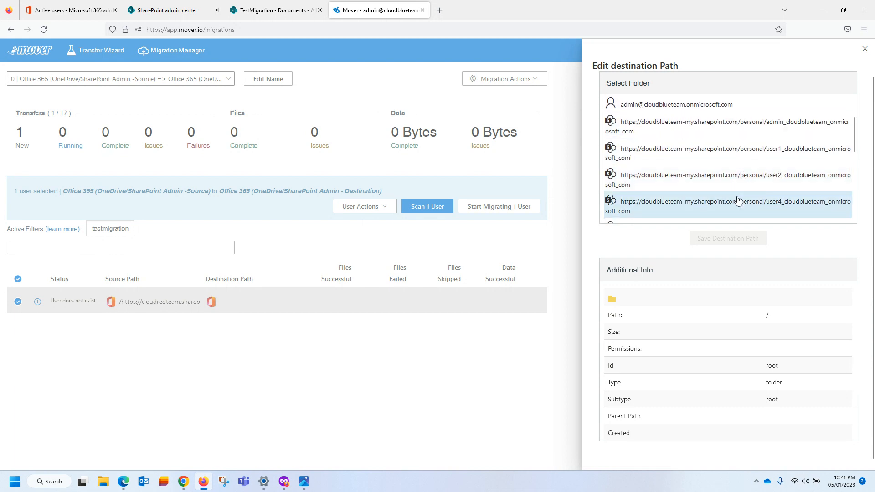
pyautogui.scroll(-5, 740, 201)
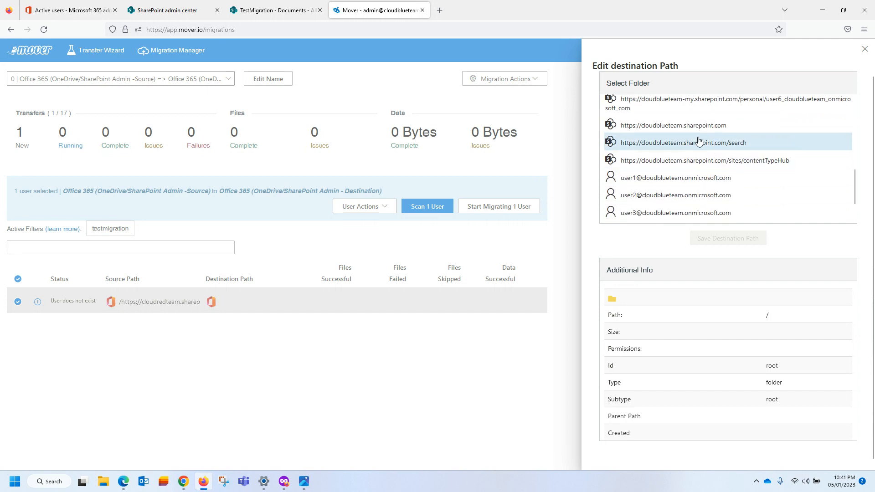
pyautogui.click(656, 129)
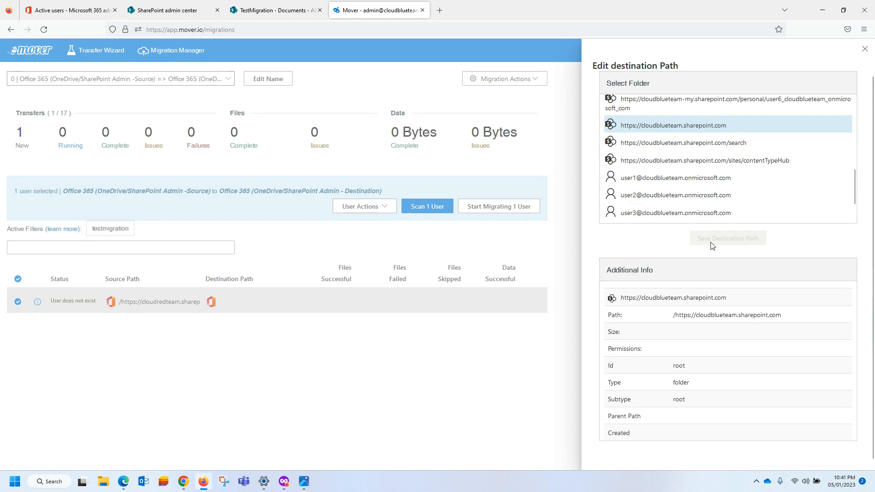
pyautogui.doubleClick(651, 129)
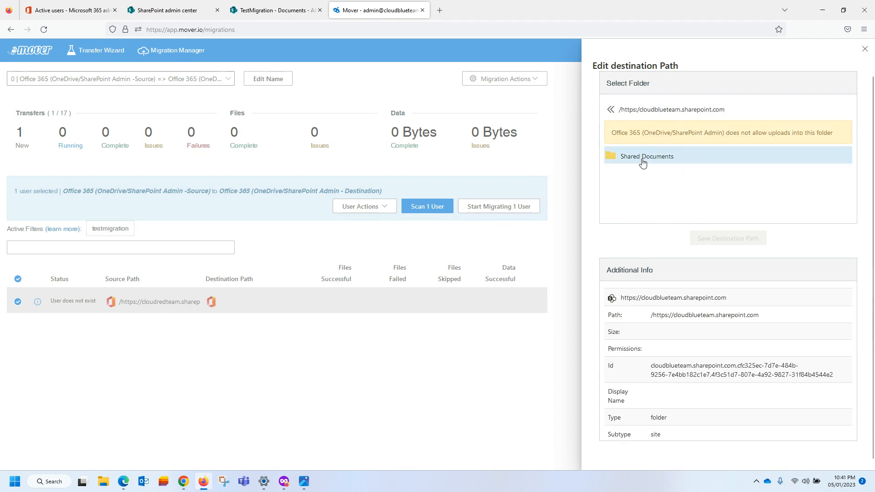
# Return to the top-level destinations and scroll through the sites and user accounts.
pyautogui.click(611, 111)
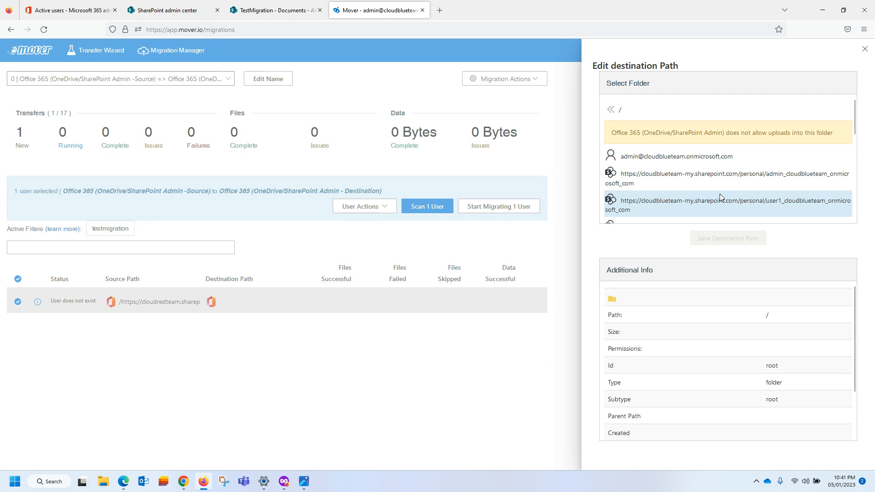
pyautogui.scroll(-5, 710, 200)
pyautogui.scroll(-3, 709, 199)
pyautogui.scroll(-2, 722, 175)
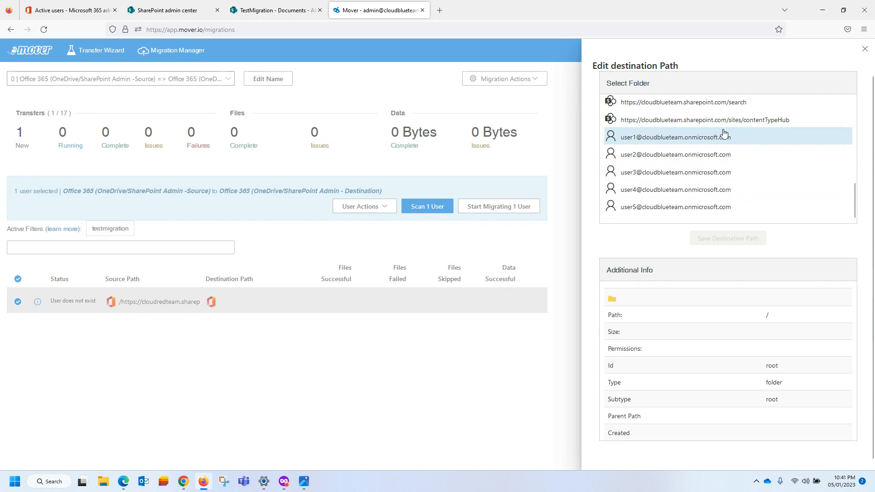
pyautogui.scroll(3, 725, 139)
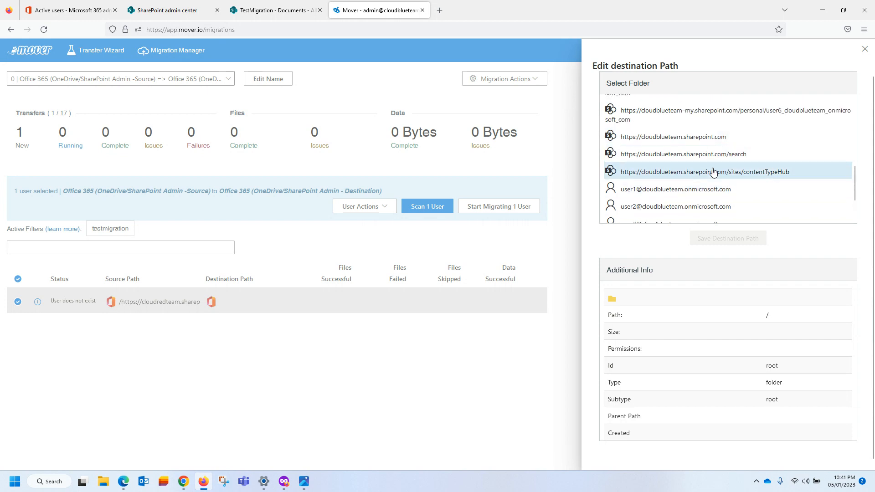
pyautogui.scroll(3, 706, 182)
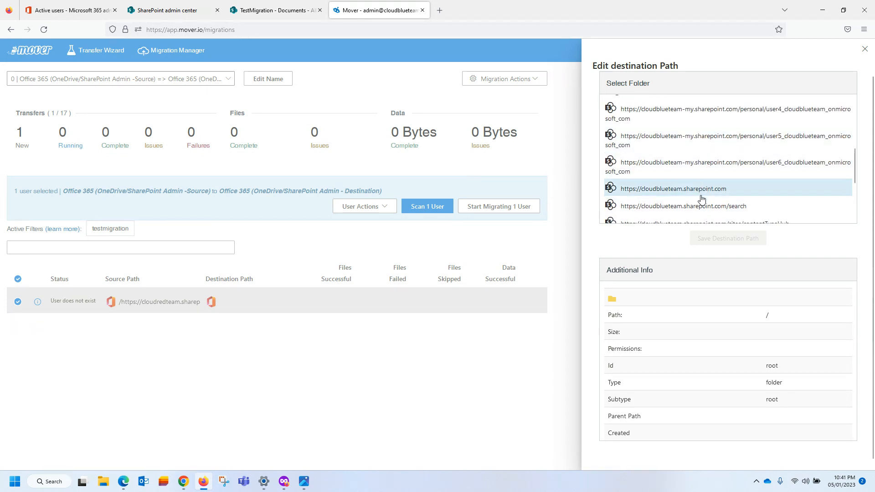
# Close the path editor, deselect TestMigration and remove the testmigration filter to list all transfers.
pyautogui.click(864, 48)
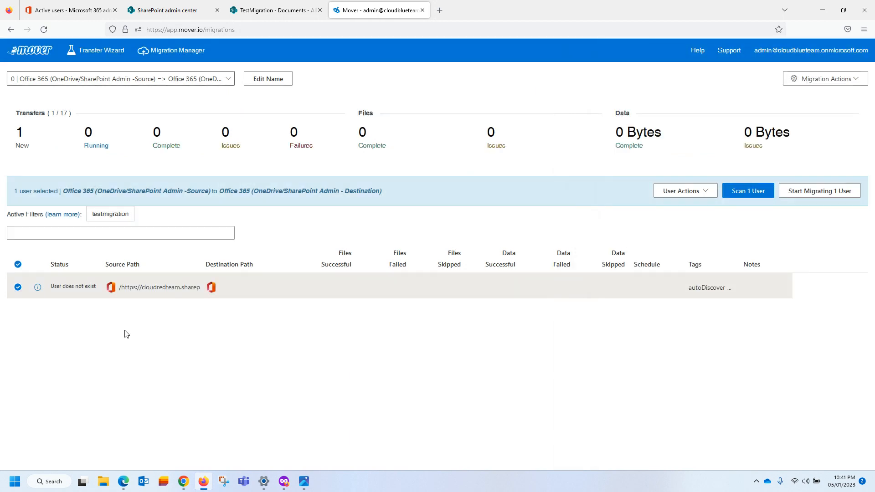
pyautogui.click(13, 284)
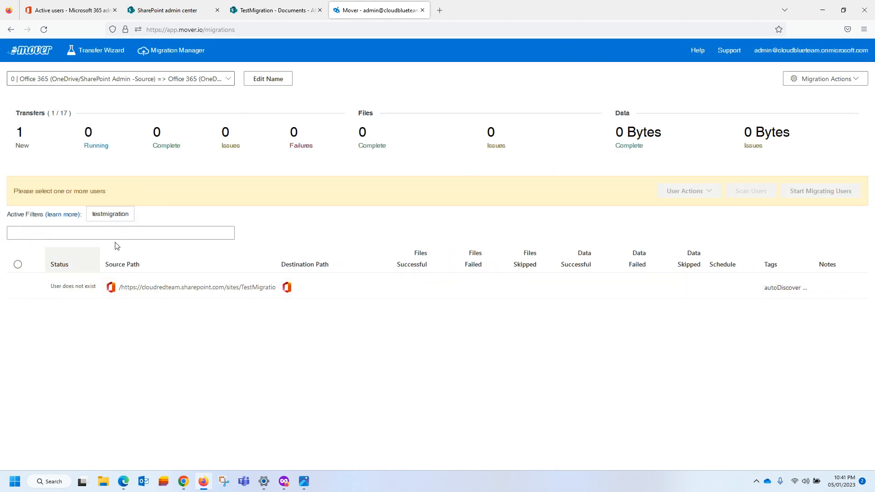
pyautogui.click(97, 218)
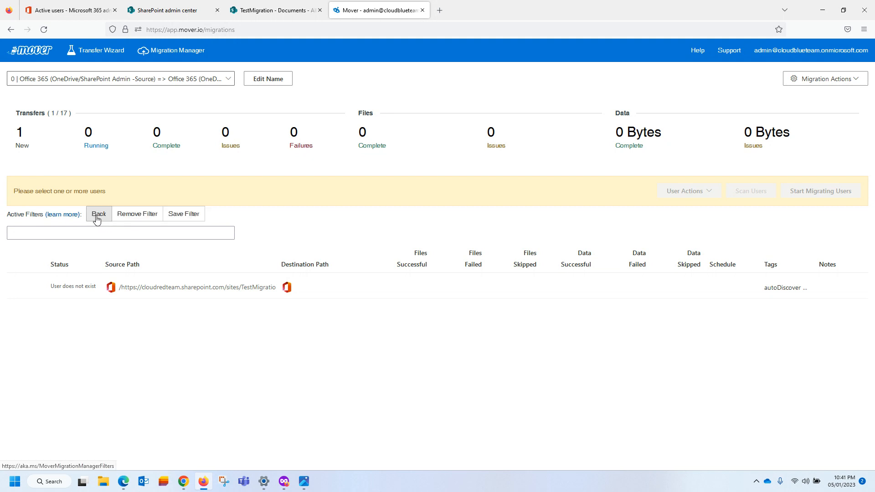
pyautogui.click(130, 218)
pyautogui.scroll(-2, 307, 267)
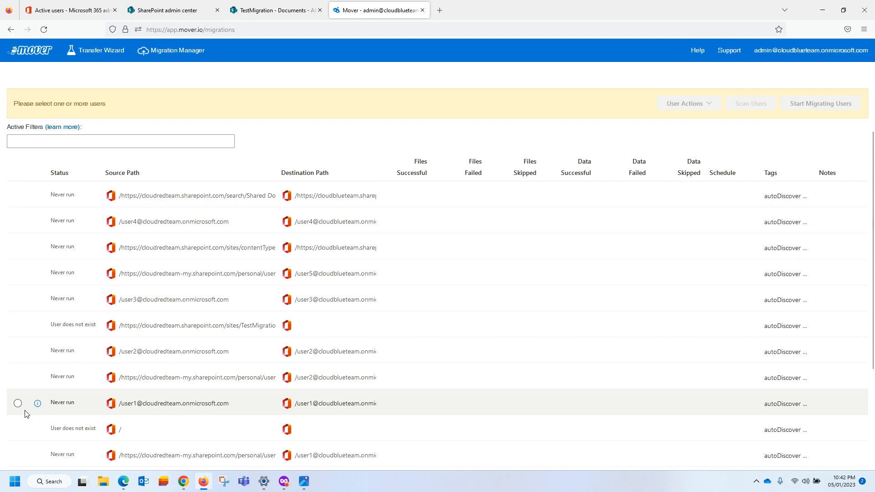
# Select the user1, user2, user5 and TestMigration transfers for migration.
pyautogui.click(17, 404)
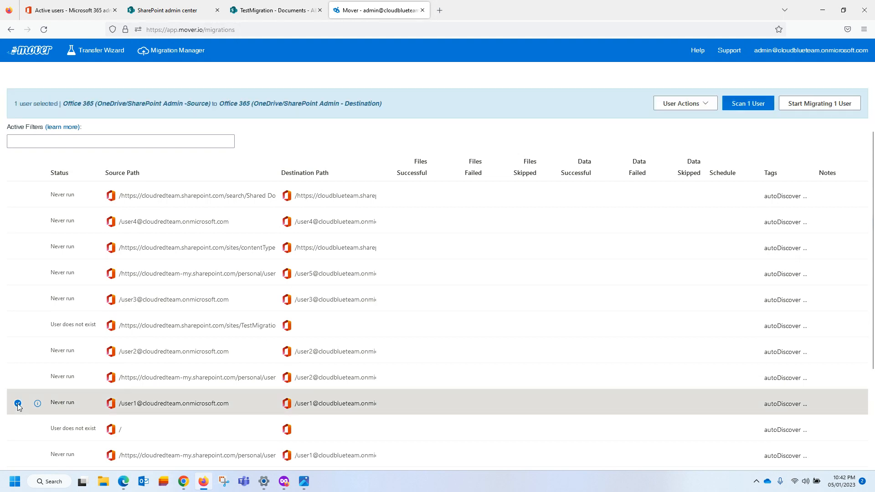
pyautogui.click(18, 352)
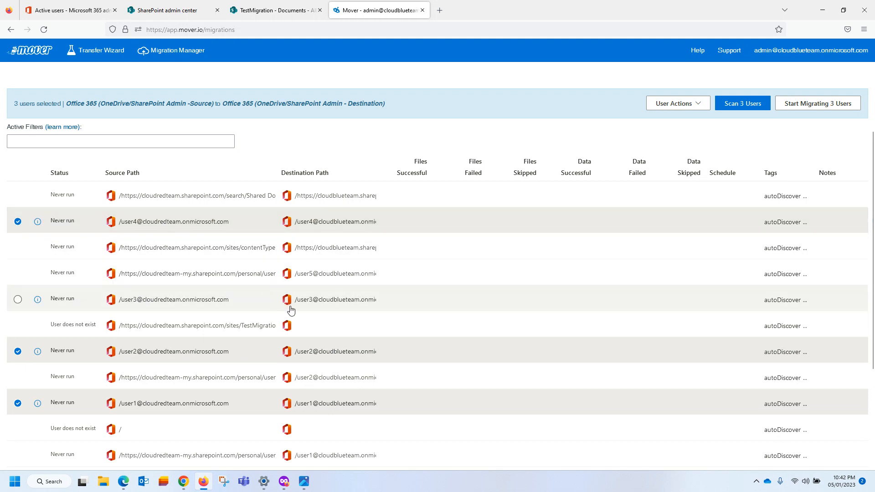
pyautogui.scroll(-4, 290, 319)
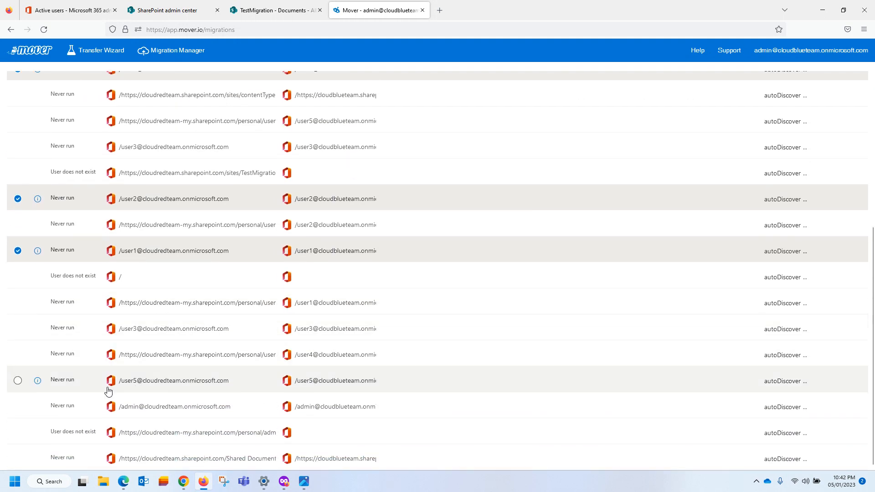
pyautogui.click(17, 381)
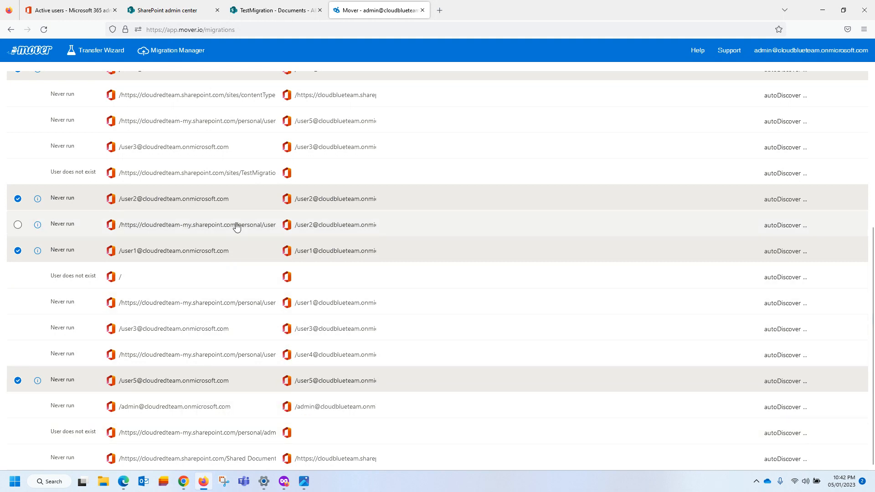
pyautogui.scroll(2, 236, 227)
pyautogui.scroll(1, 236, 226)
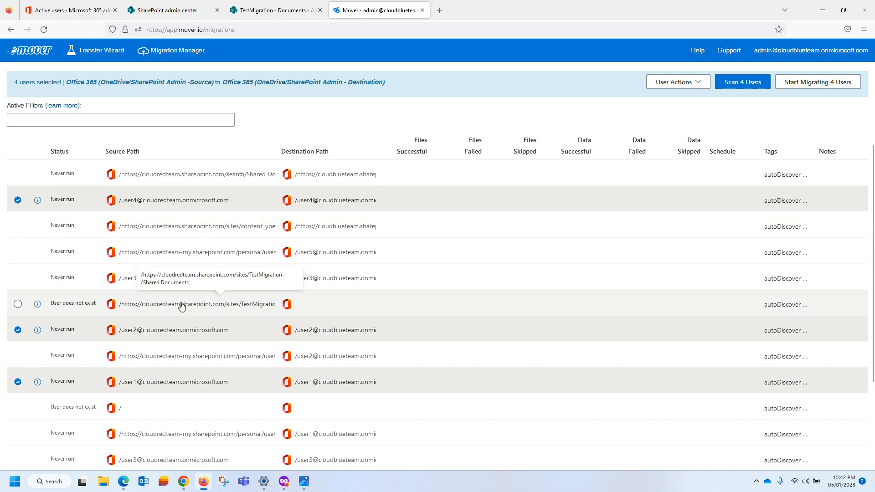
pyautogui.click(17, 304)
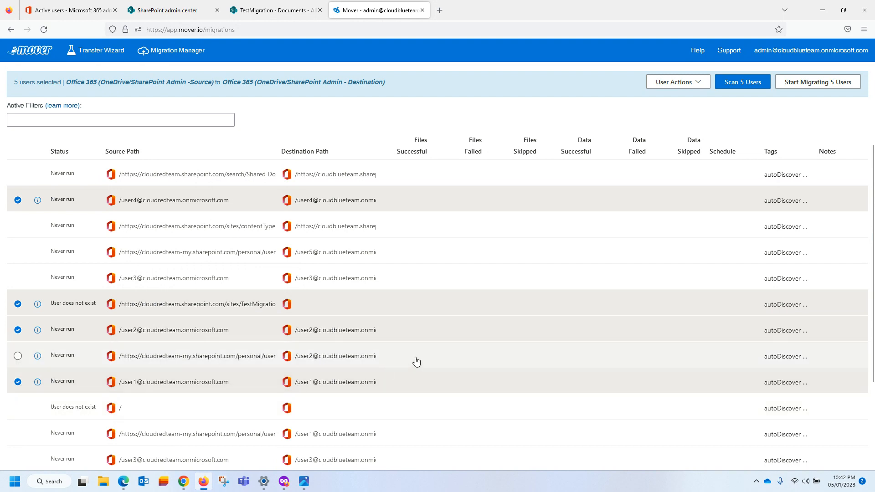
pyautogui.scroll(3, 365, 324)
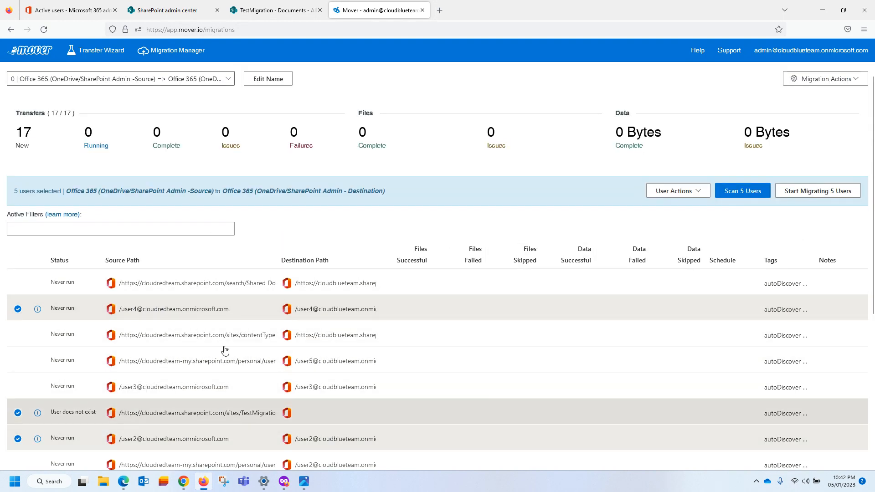
pyautogui.scroll(-3, 211, 346)
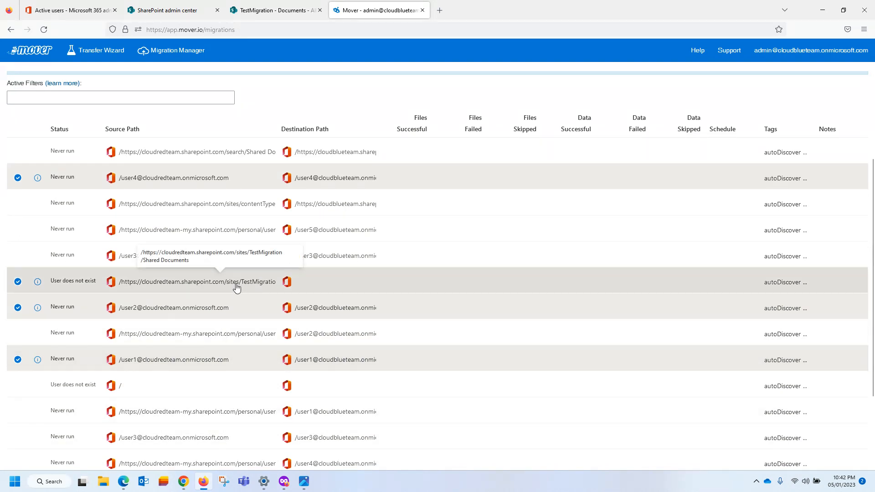
pyautogui.scroll(3, 214, 327)
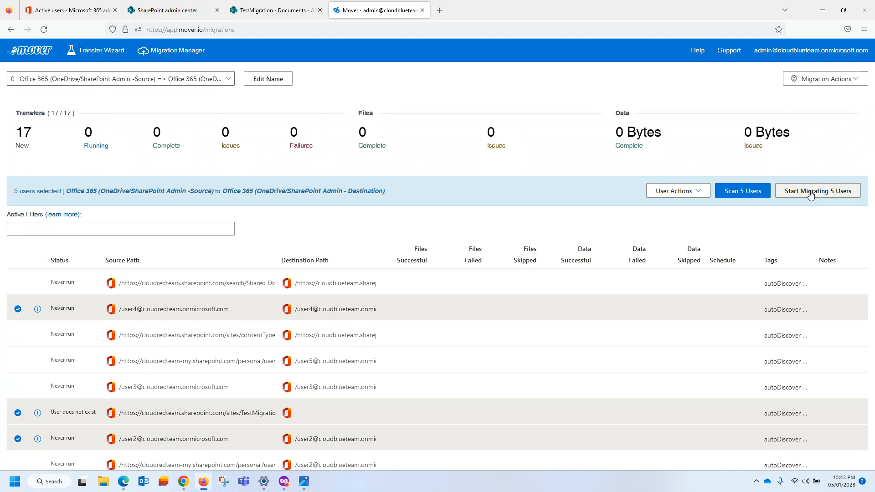
# Try migrating the five users, get the missing-destination warning, and deselect TestMigration.
pyautogui.click(810, 195)
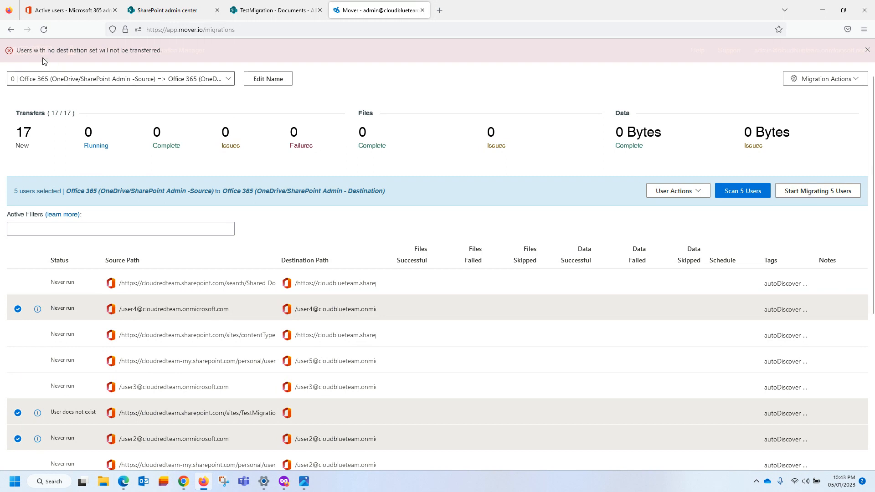
pyautogui.moveTo(26, 50); pyautogui.dragTo(192, 50)
pyautogui.click(192, 50)
pyautogui.scroll(-2, 236, 352)
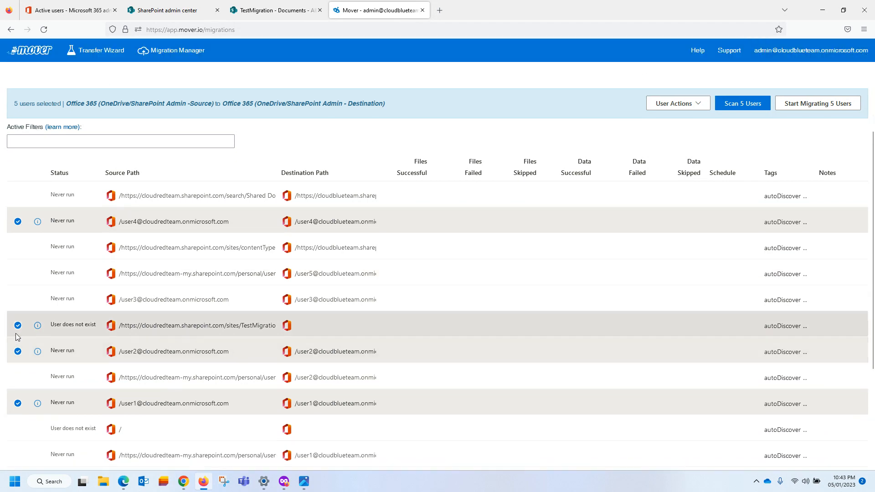
pyautogui.click(135, 328)
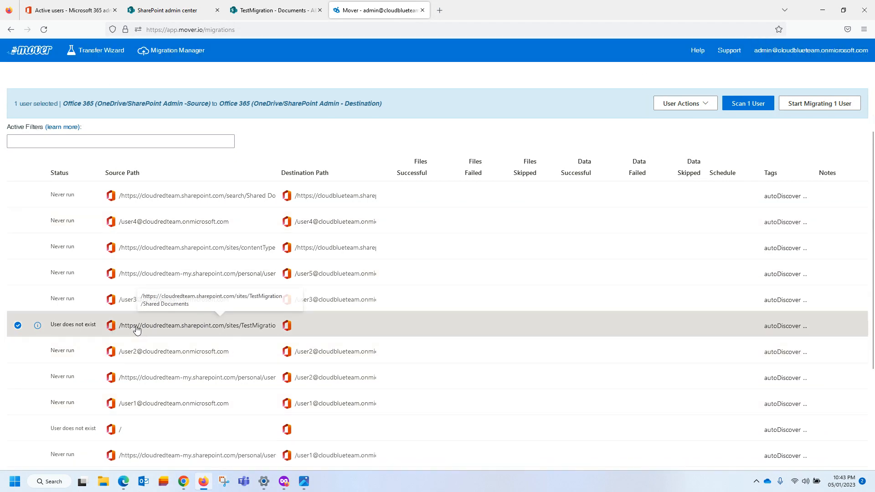
pyautogui.click(18, 326)
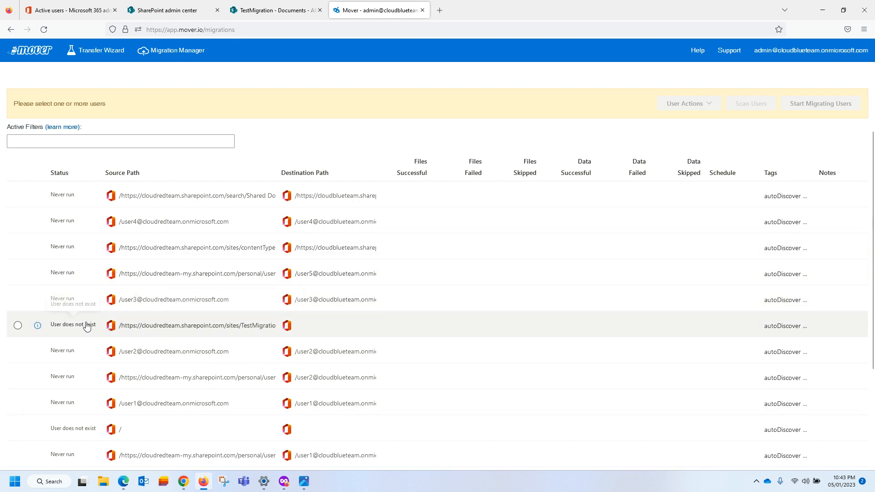
# Open TestMigration's destination path editor, browse the Select Folder list, and close it unsaved.
pyautogui.click(172, 327)
pyautogui.click(683, 104)
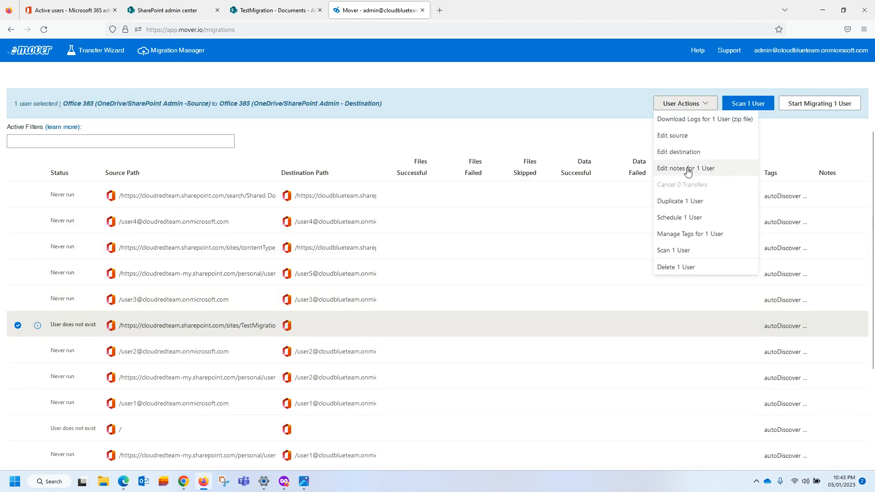
pyautogui.click(678, 152)
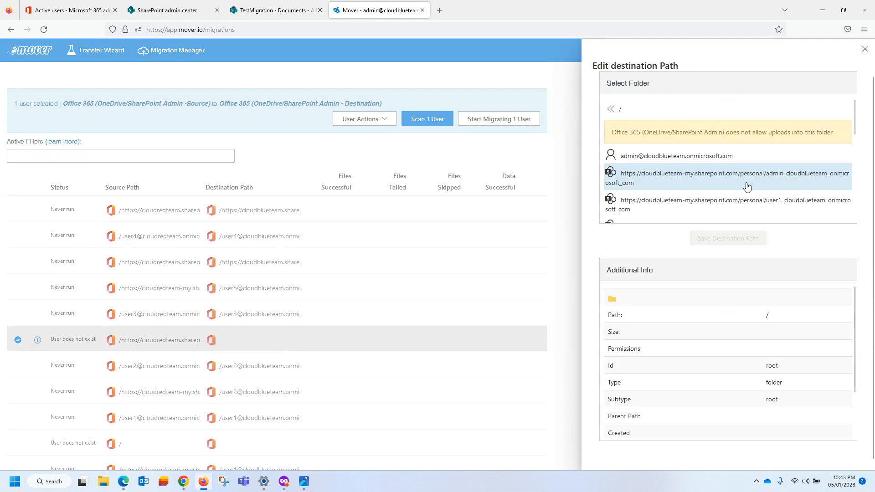
pyautogui.scroll(-5, 747, 187)
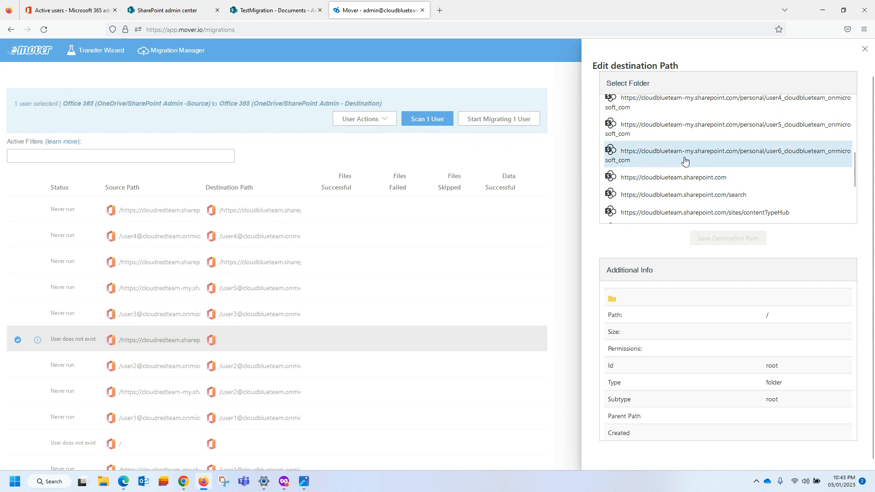
pyautogui.scroll(5, 752, 161)
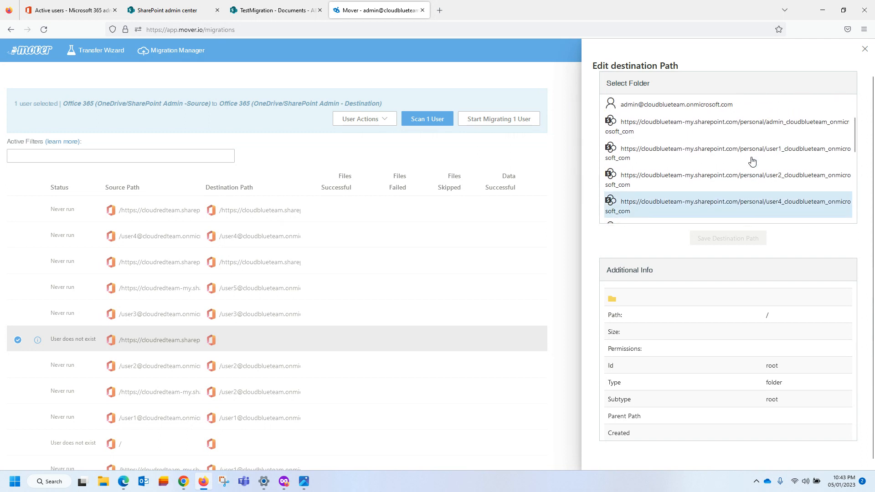
pyautogui.scroll(2, 751, 160)
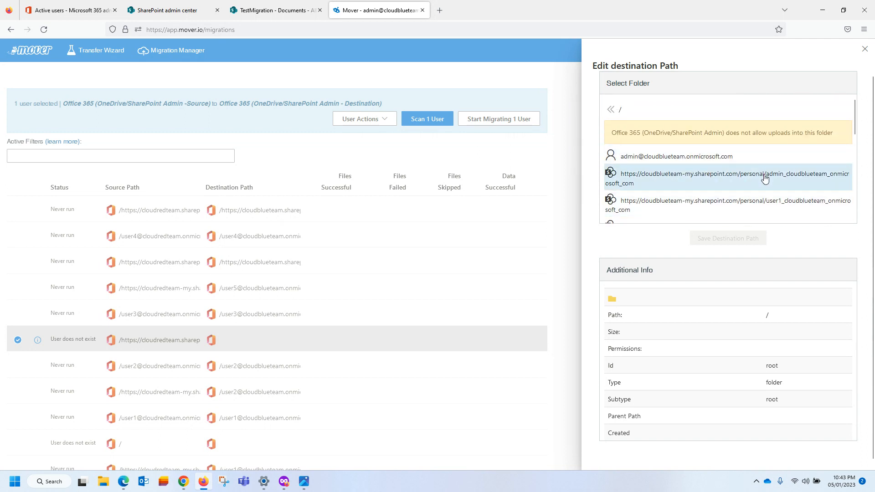
pyautogui.scroll(-5, 764, 179)
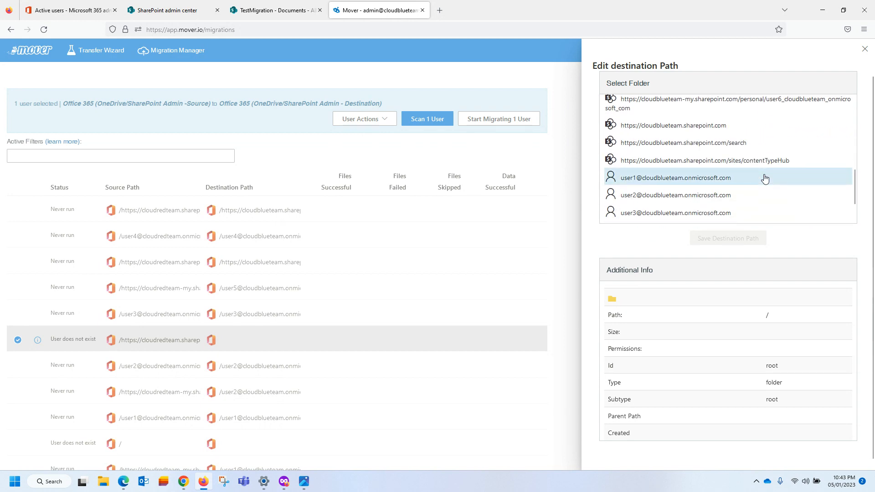
pyautogui.scroll(-1, 764, 179)
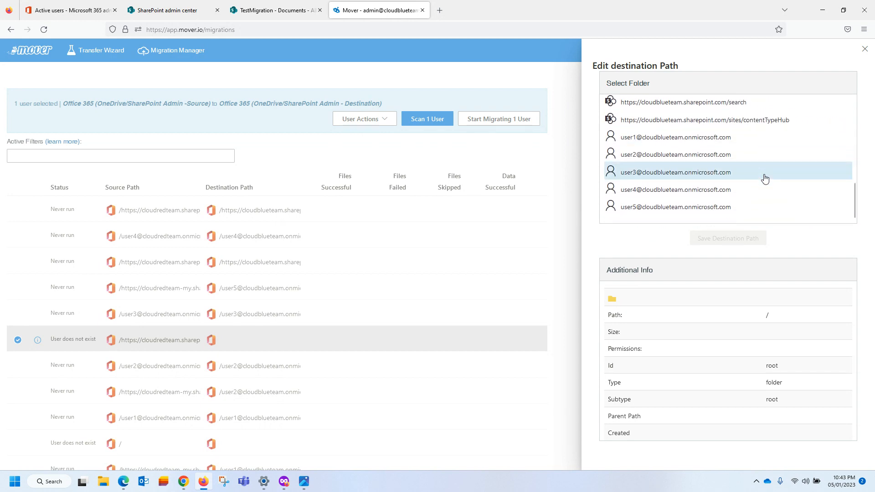
pyautogui.scroll(-2, 765, 179)
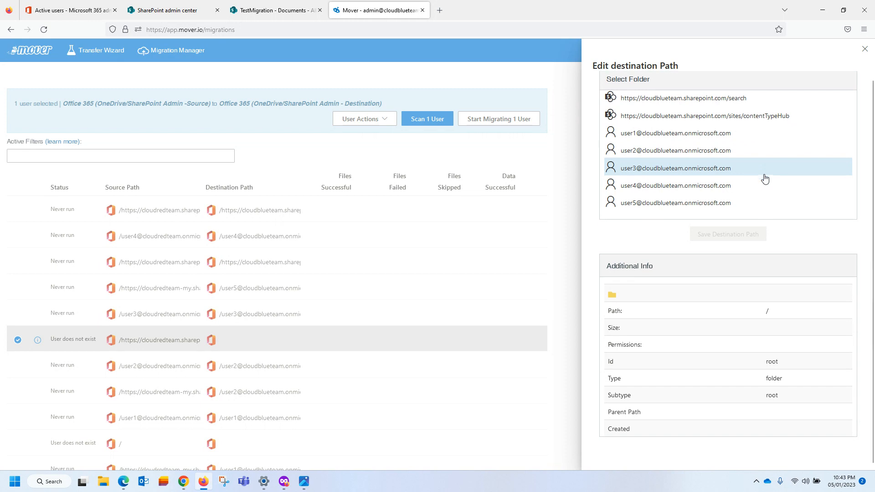
pyautogui.scroll(2, 718, 157)
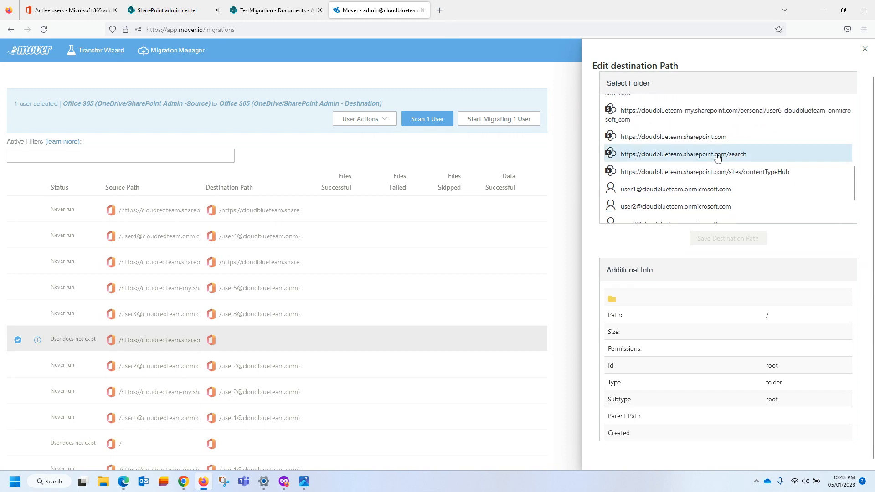
pyautogui.scroll(2, 719, 174)
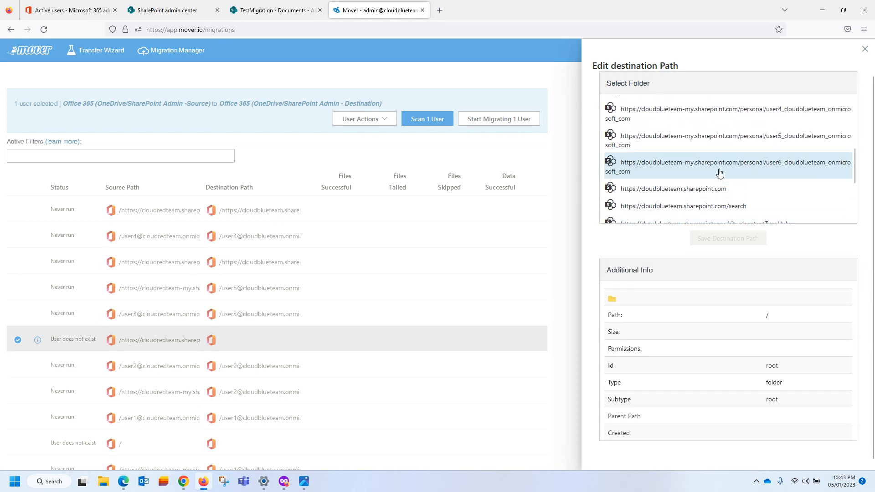
pyautogui.scroll(6, 718, 183)
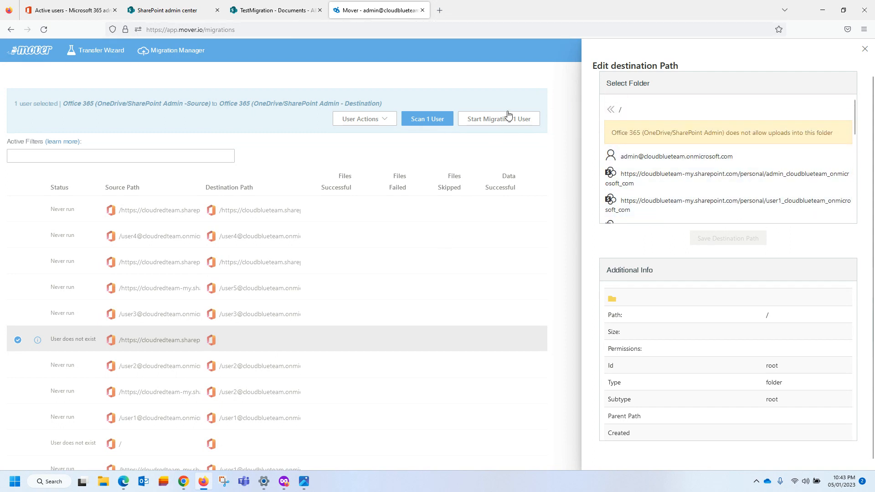
pyautogui.click(864, 49)
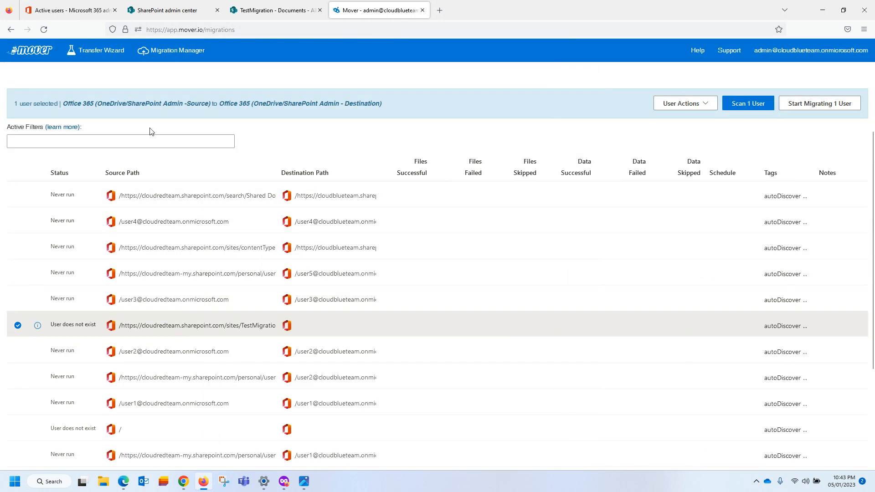
pyautogui.click(284, 481)
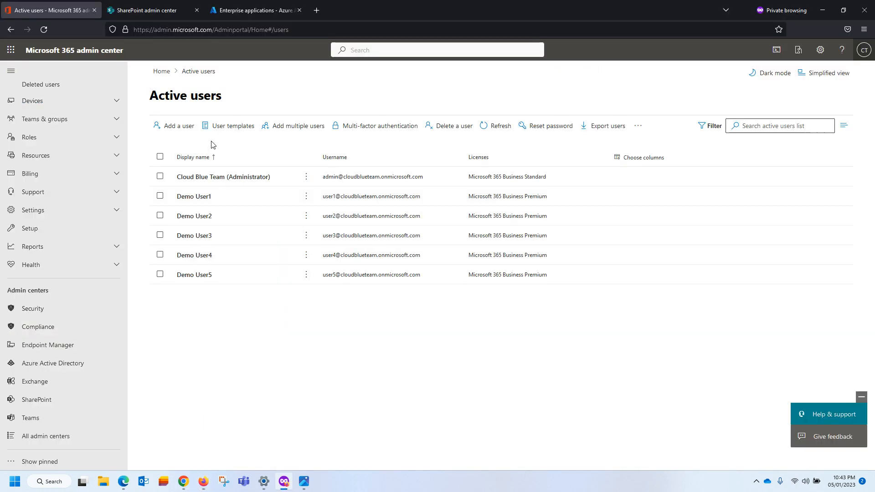
pyautogui.click(155, 10)
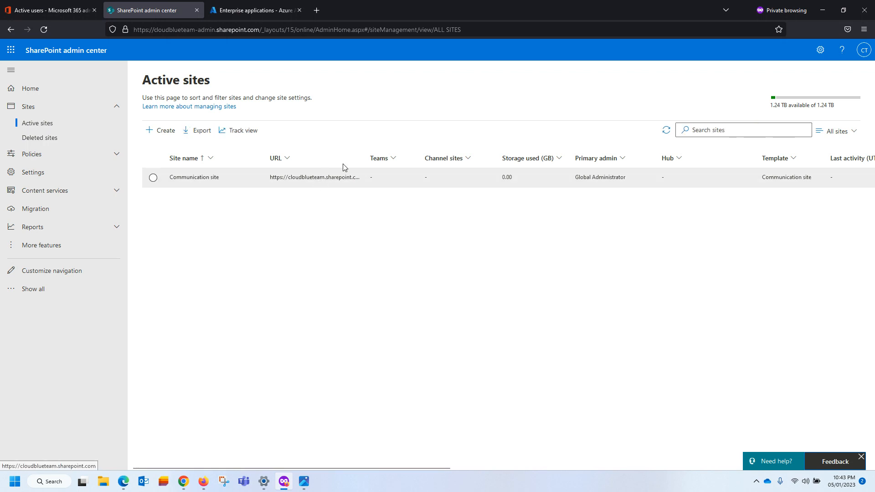
pyautogui.moveTo(365, 159); pyautogui.dragTo(466, 160)
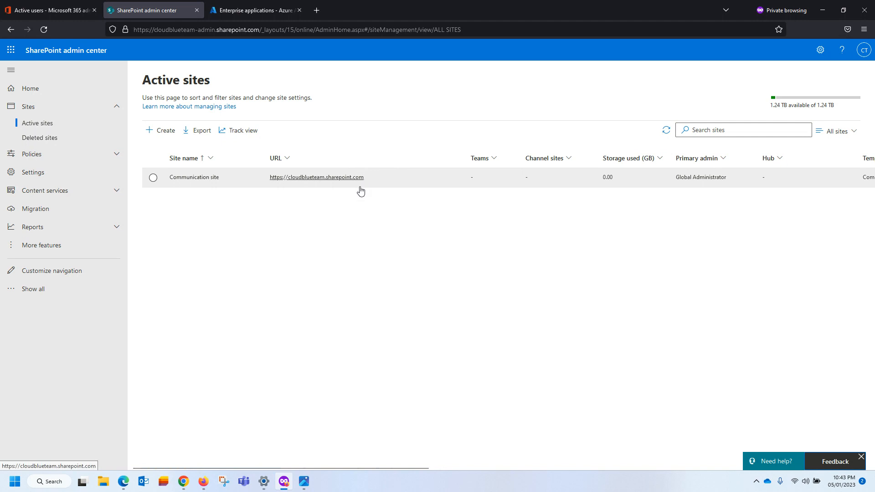
pyautogui.click(822, 10)
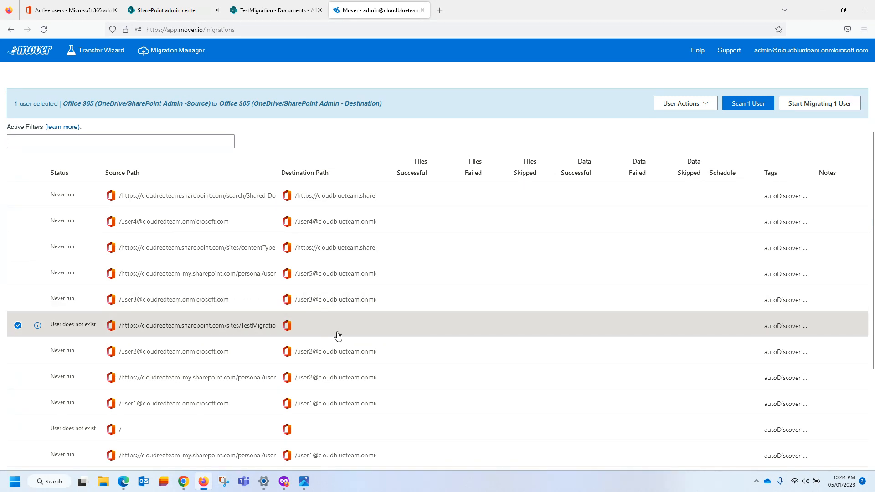
# Swap the TestMigration selection for the user4, user2, user1 and user5 OneDrive transfers.
pyautogui.click(17, 325)
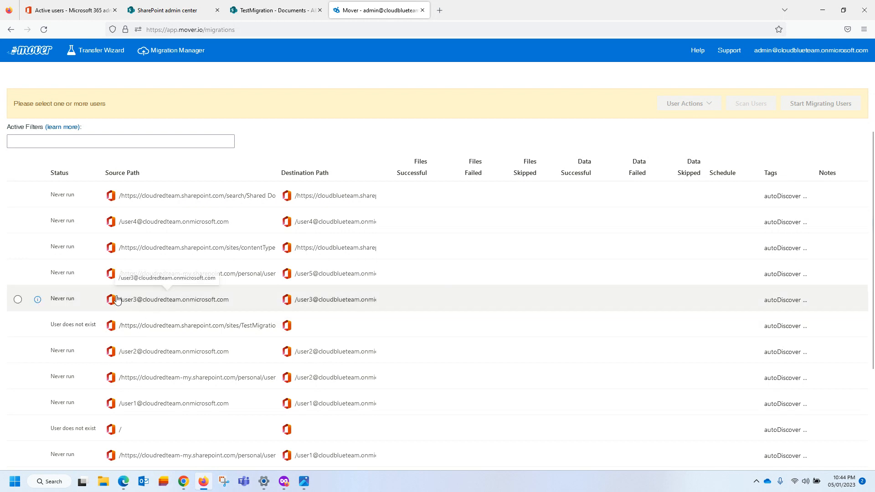
pyautogui.click(18, 222)
pyautogui.scroll(-1, 63, 246)
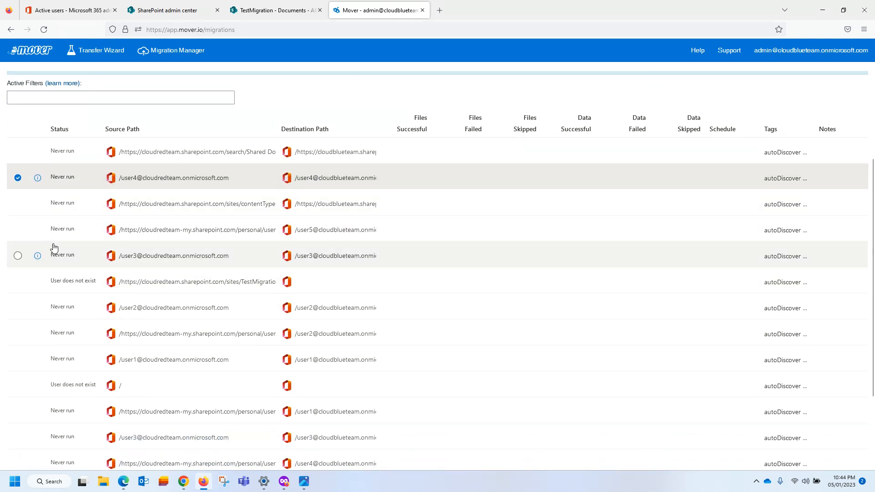
pyautogui.scroll(-1, 205, 251)
pyautogui.scroll(-1, 137, 230)
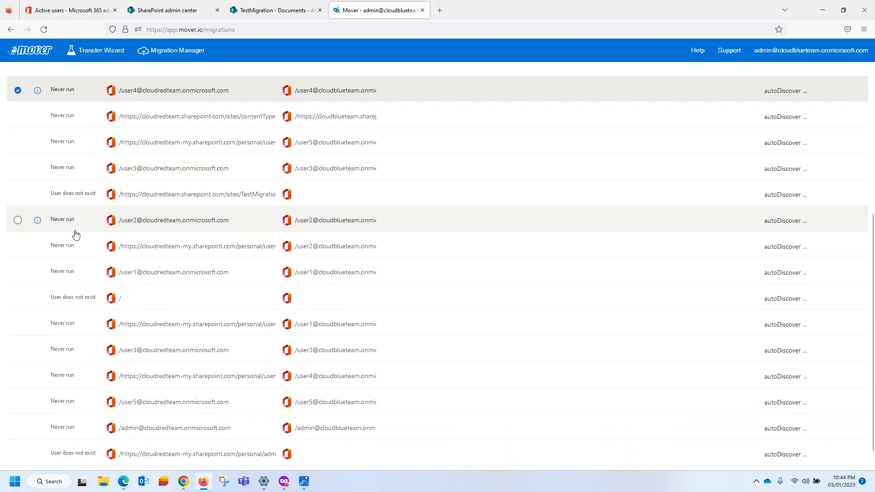
pyautogui.click(18, 222)
pyautogui.scroll(-1, 251, 273)
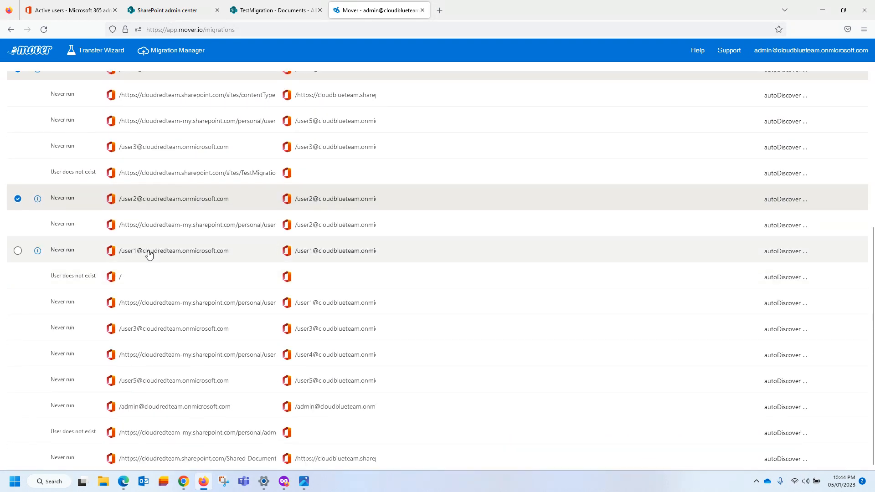
pyautogui.click(21, 251)
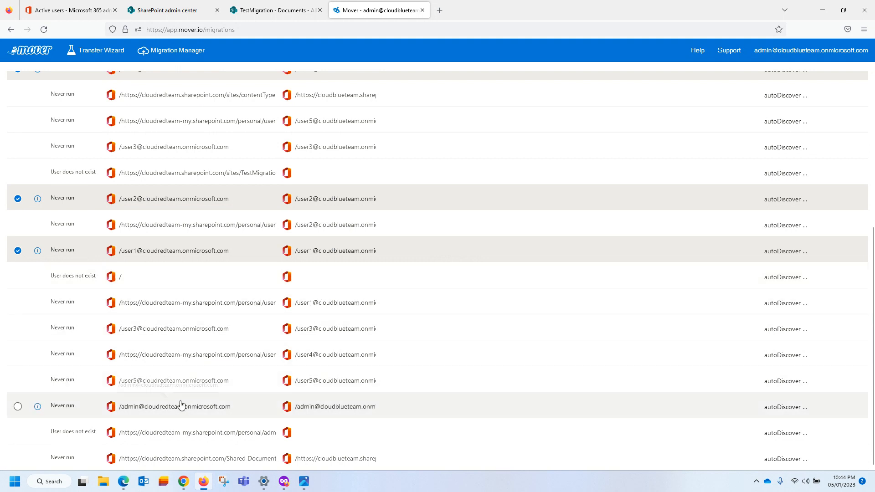
pyautogui.click(18, 381)
pyautogui.scroll(5, 501, 233)
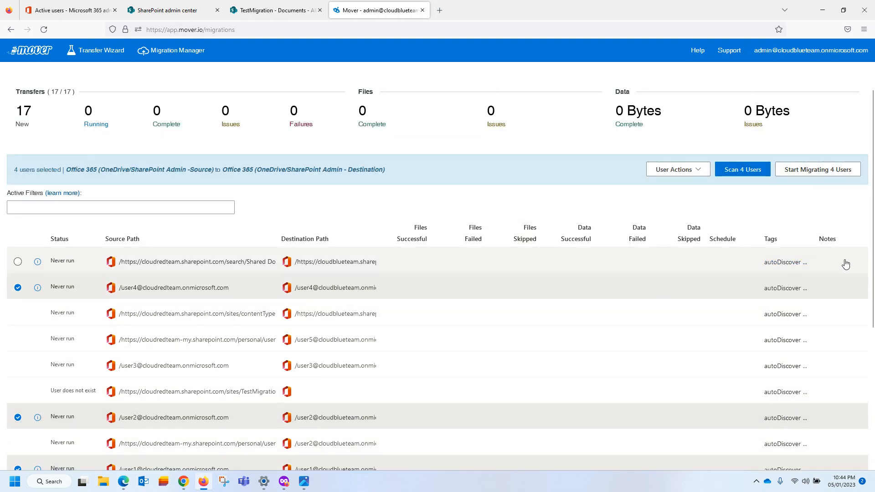
# Start migrating the four selected users right now, accepting Mover's Terms and Conditions.
pyautogui.click(813, 170)
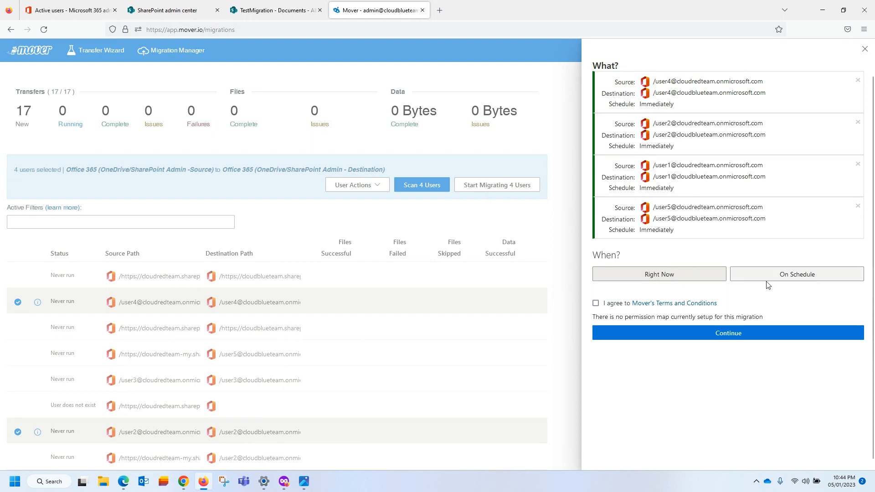
pyautogui.click(596, 304)
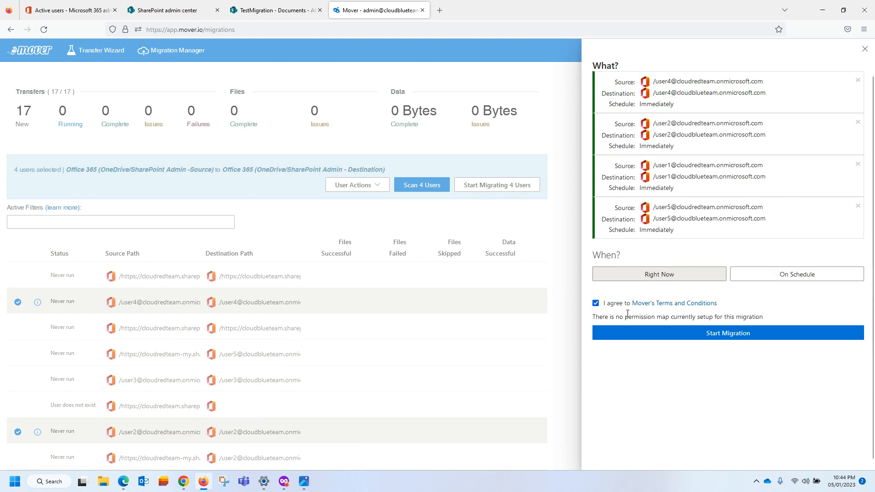
pyautogui.click(717, 334)
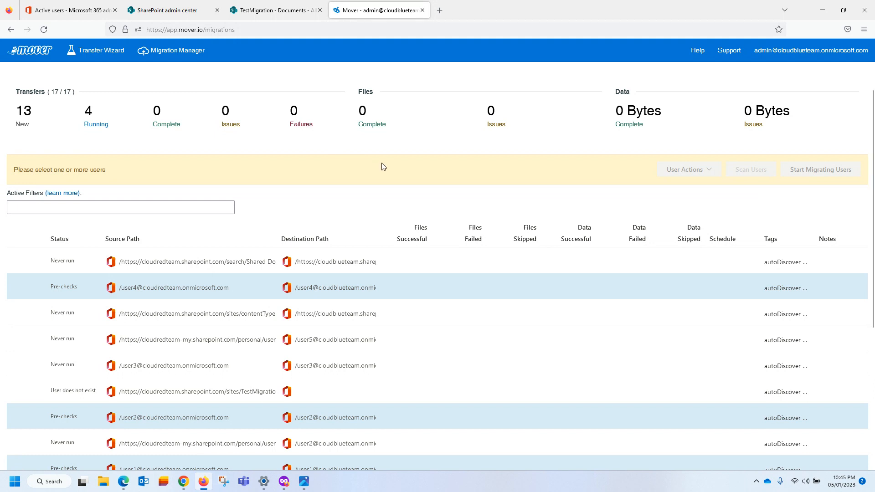
# Scroll the Migration Manager table to confirm transfers reach Waiting on Microsoft with 12 files each.
pyautogui.scroll(-5, 382, 166)
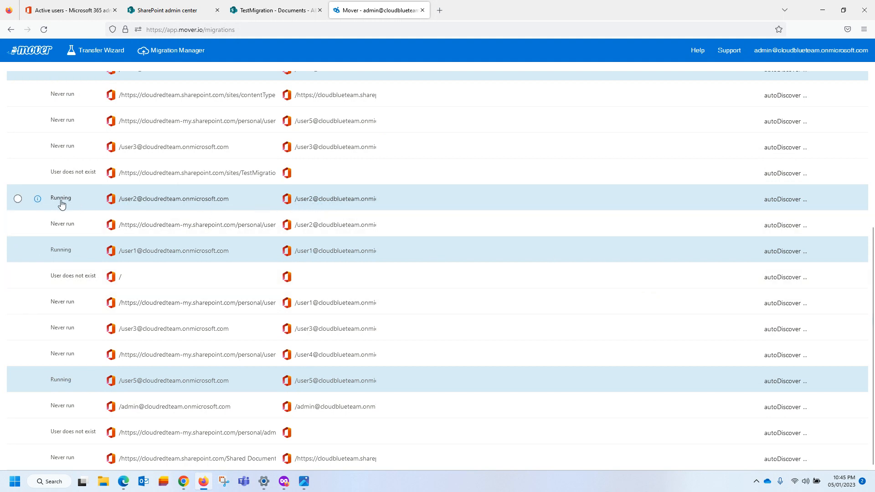
pyautogui.scroll(2, 77, 212)
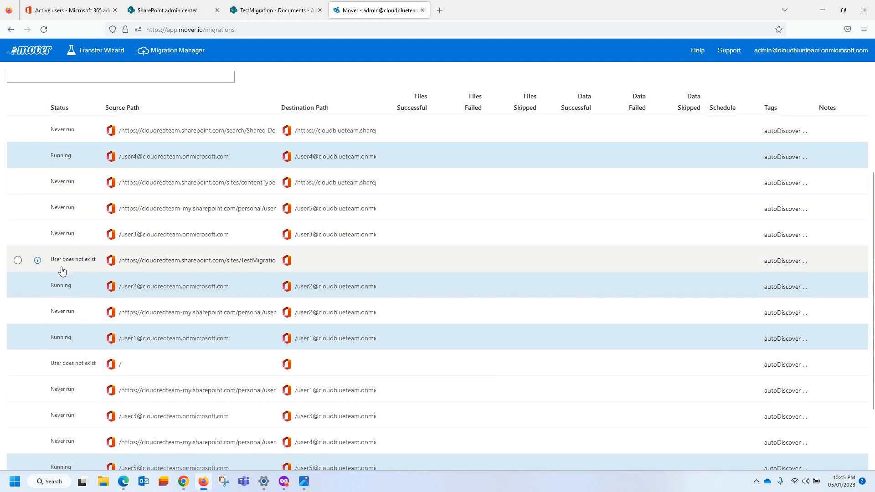
pyautogui.scroll(-2, 69, 297)
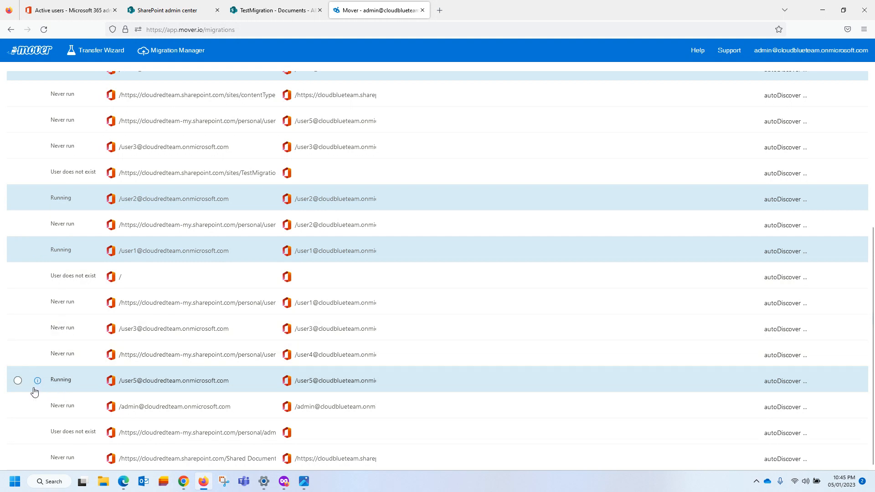
pyautogui.scroll(2, 91, 216)
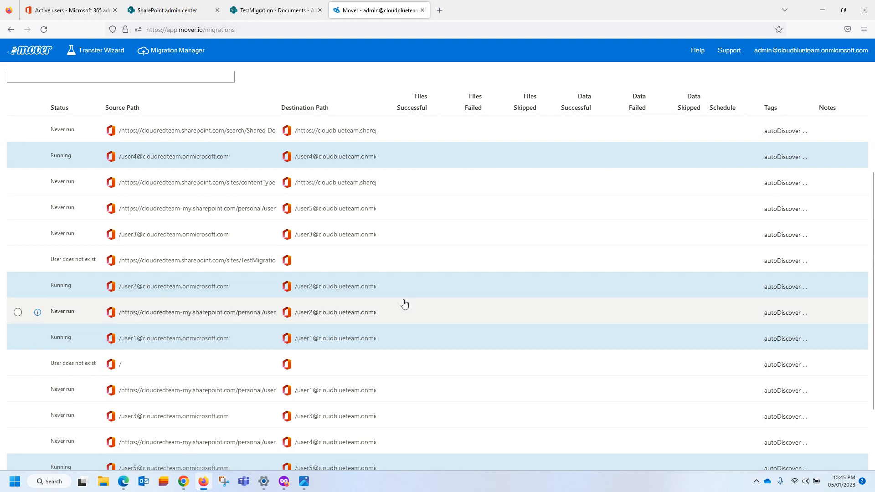
pyautogui.scroll(-2, 553, 342)
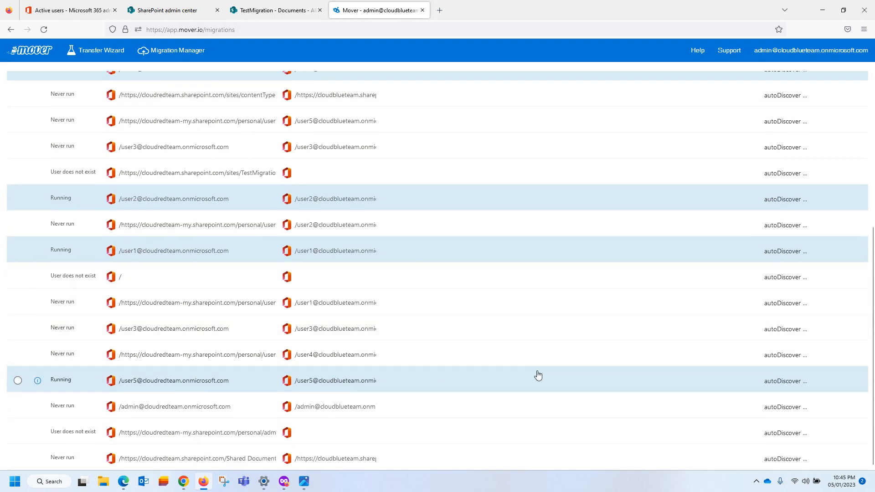
pyautogui.scroll(4, 538, 374)
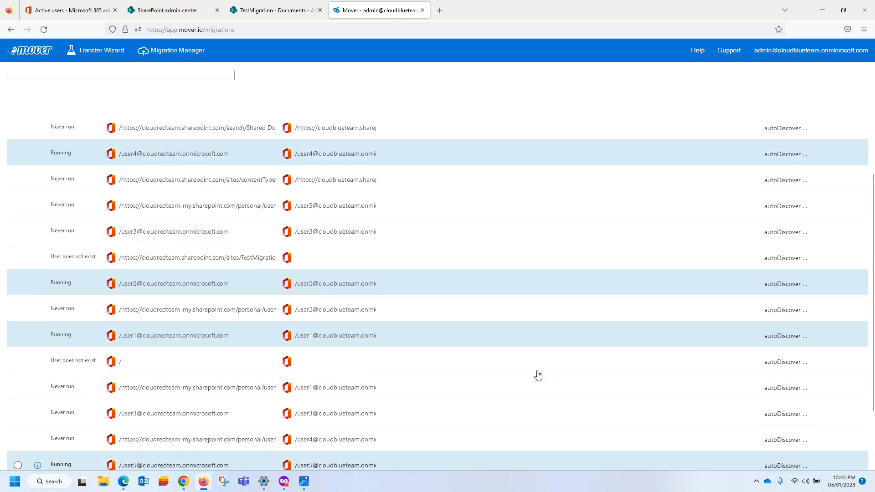
pyautogui.scroll(2, 473, 172)
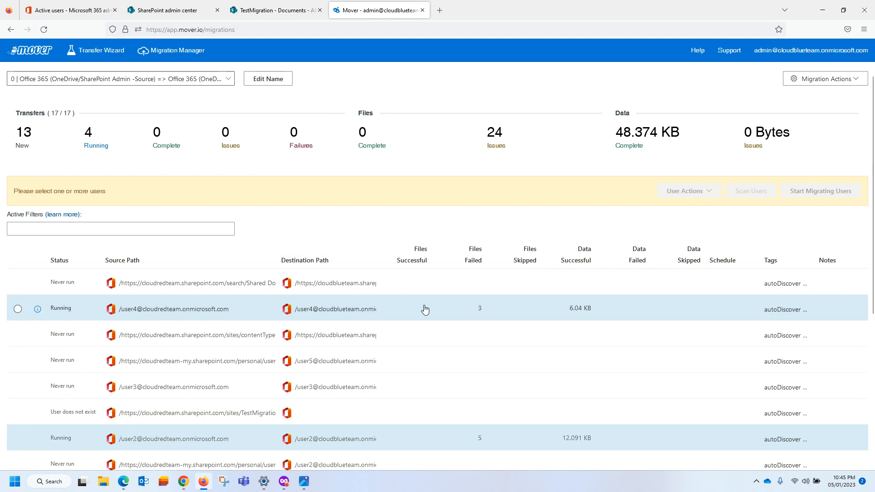
pyautogui.scroll(-1, 487, 291)
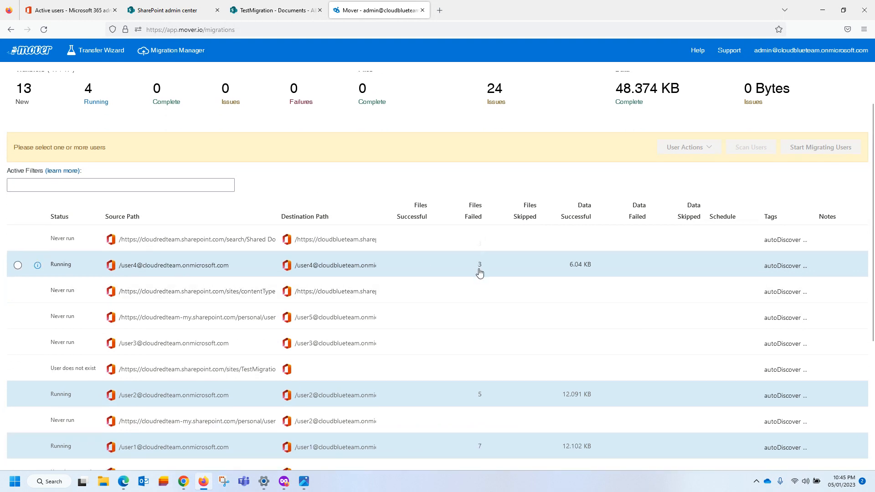
pyautogui.scroll(-3, 480, 272)
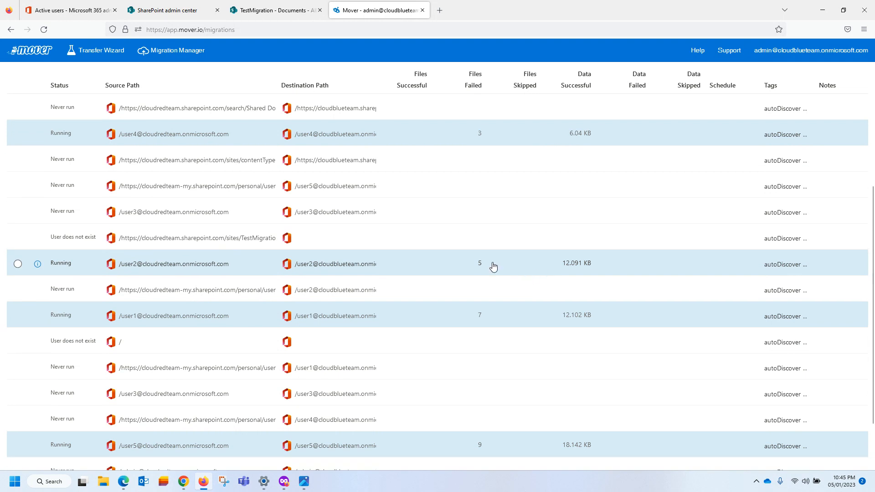
pyautogui.scroll(-2, 543, 272)
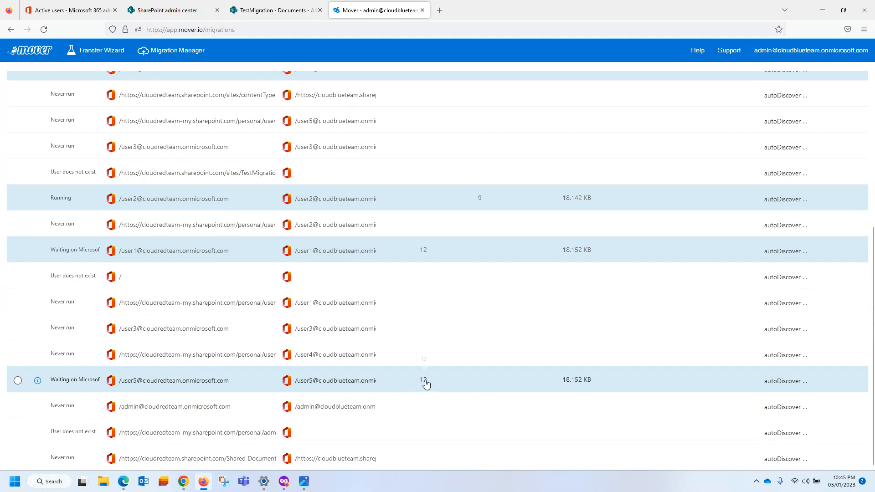
pyautogui.scroll(4, 426, 384)
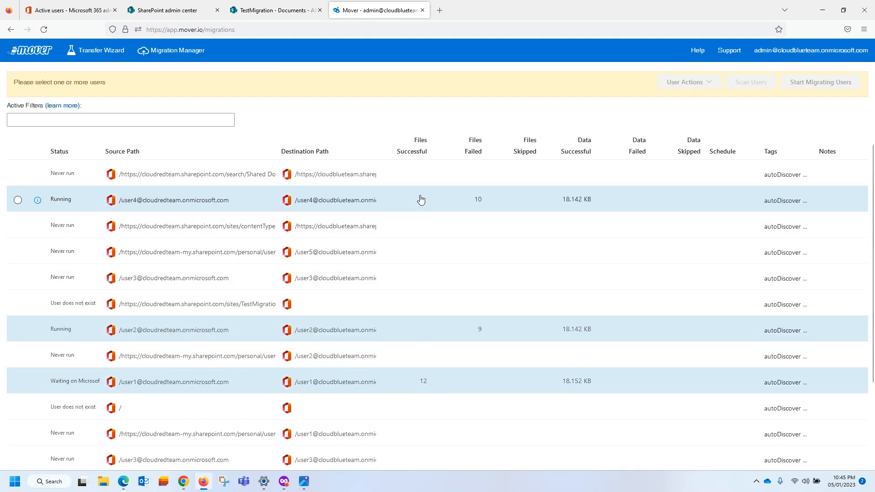
pyautogui.scroll(3, 421, 199)
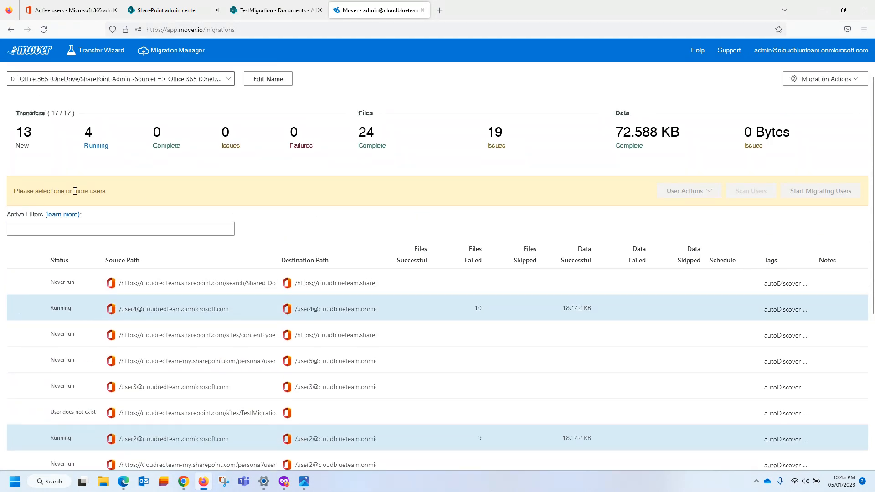
pyautogui.moveTo(50, 192); pyautogui.dragTo(134, 192)
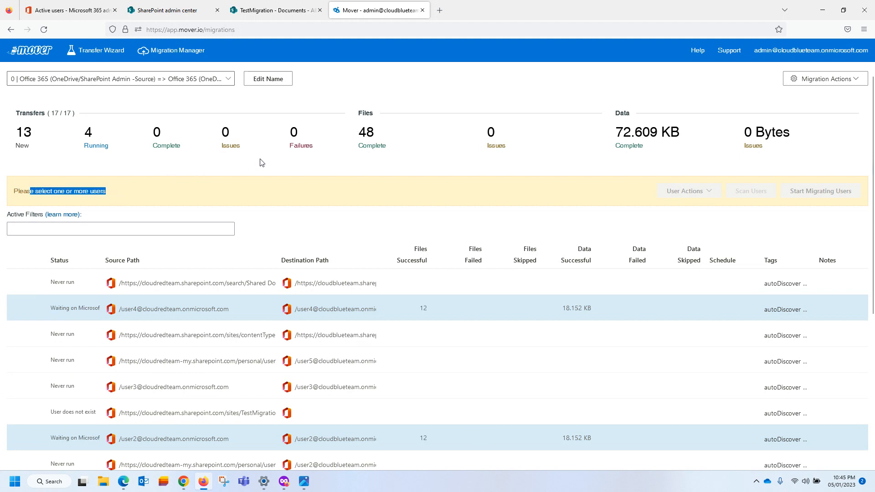
pyautogui.click(315, 170)
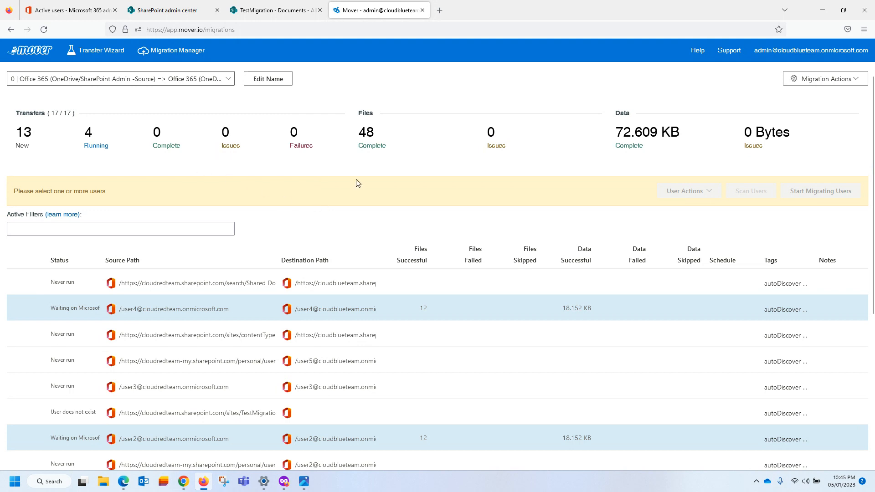
pyautogui.scroll(-5, 390, 191)
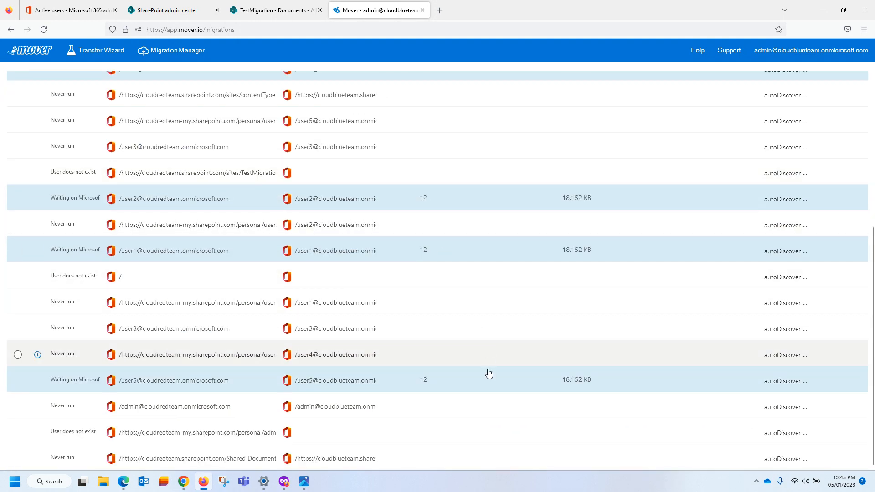
pyautogui.scroll(6, 488, 373)
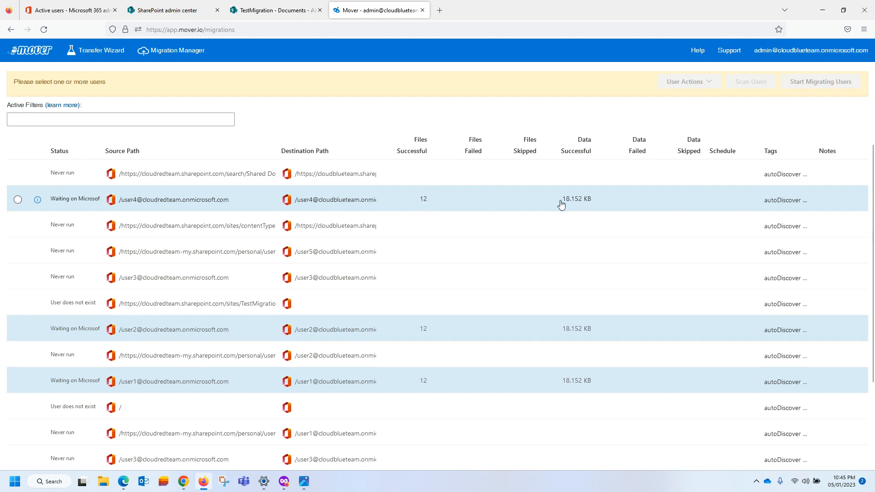
pyautogui.scroll(-2, 561, 205)
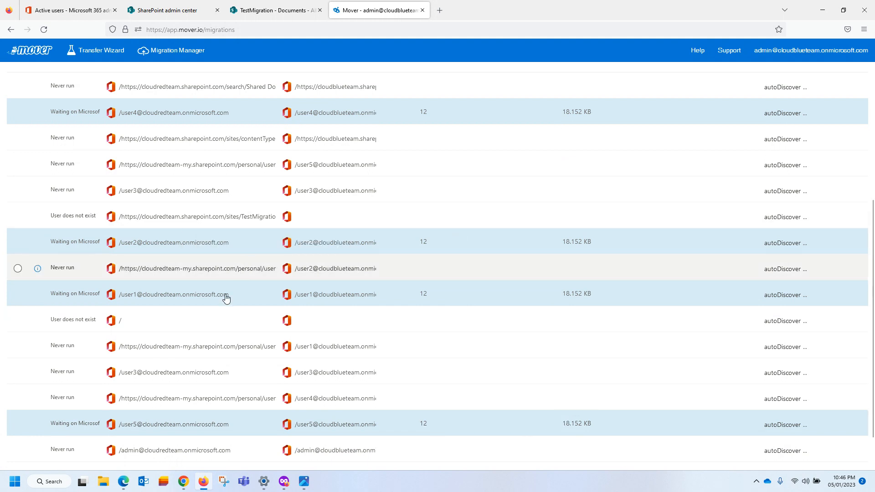
# In the destination user's OneDrive, confirm the account and open Demo Folder 1's four test files.
pyautogui.moveTo(184, 481)
pyautogui.click(185, 437)
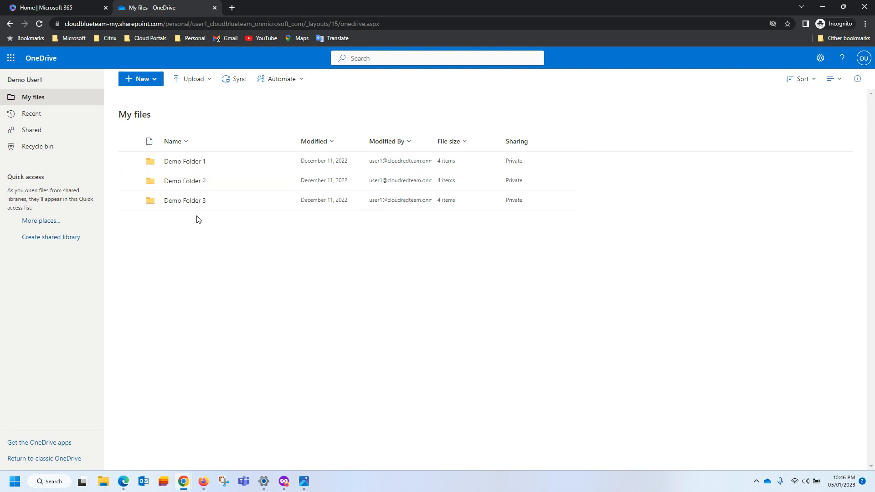
pyautogui.click(863, 58)
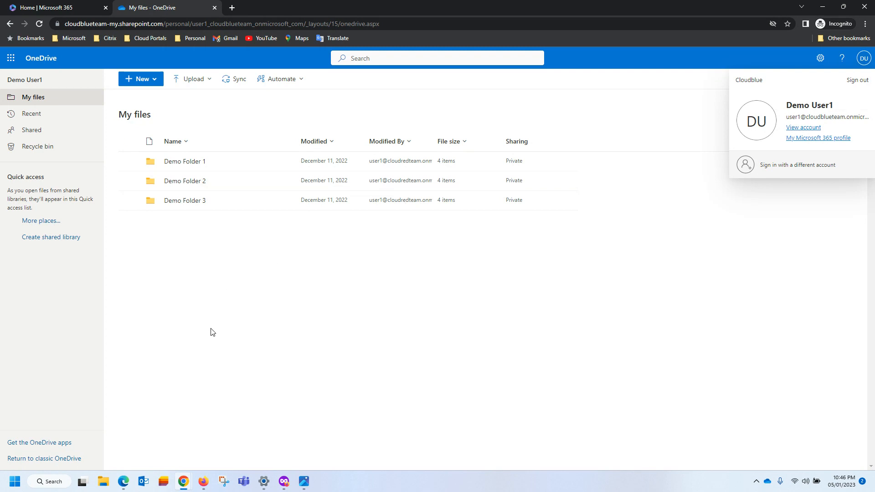
pyautogui.click(244, 275)
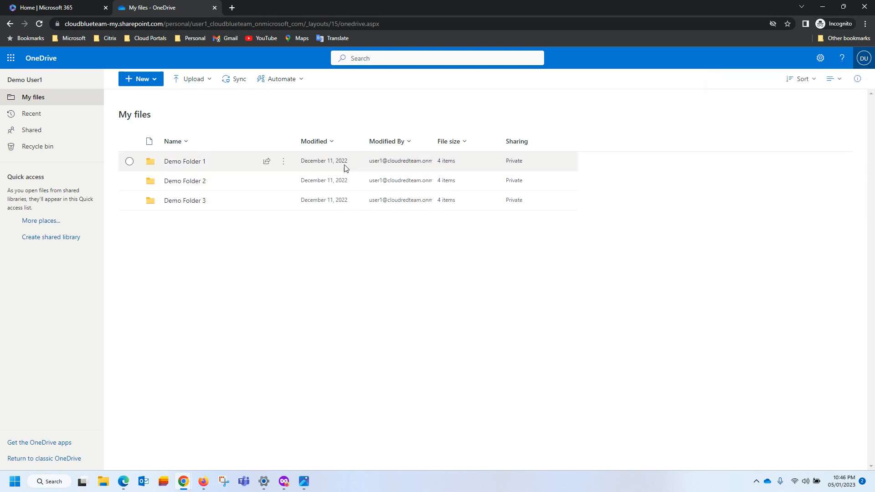
pyautogui.doubleClick(433, 141)
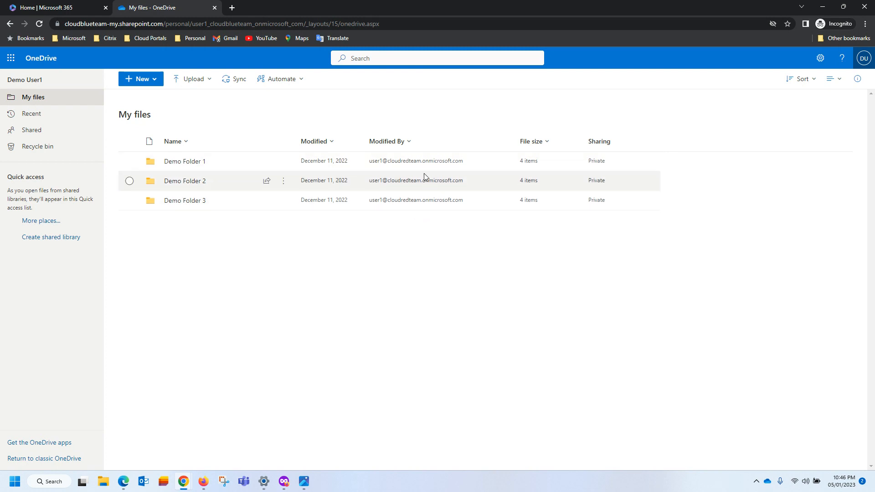
pyautogui.click(863, 58)
pyautogui.click(404, 319)
pyautogui.click(172, 161)
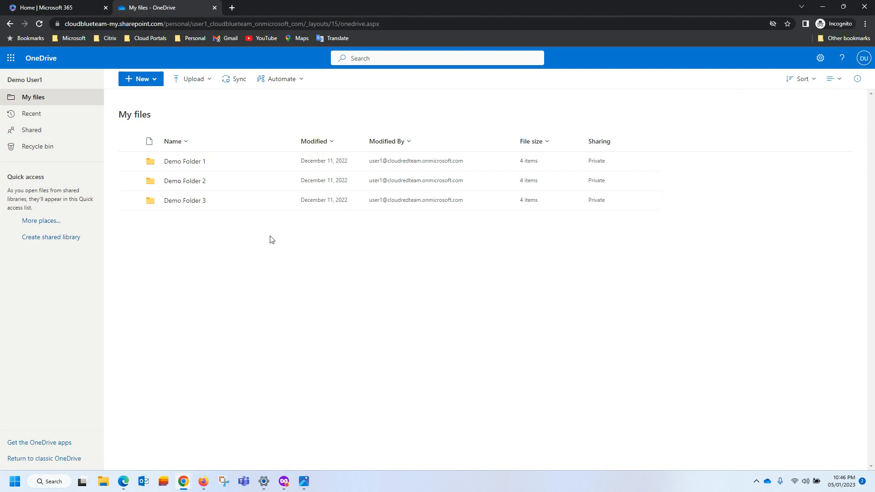
pyautogui.click(184, 163)
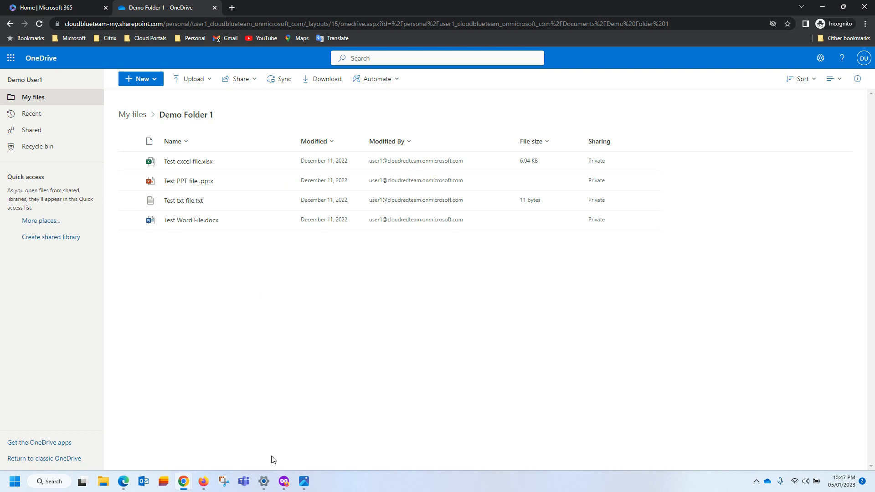
# Switch to the source user's OneDrive window and bring up its account panel for signing out.
pyautogui.click(125, 484)
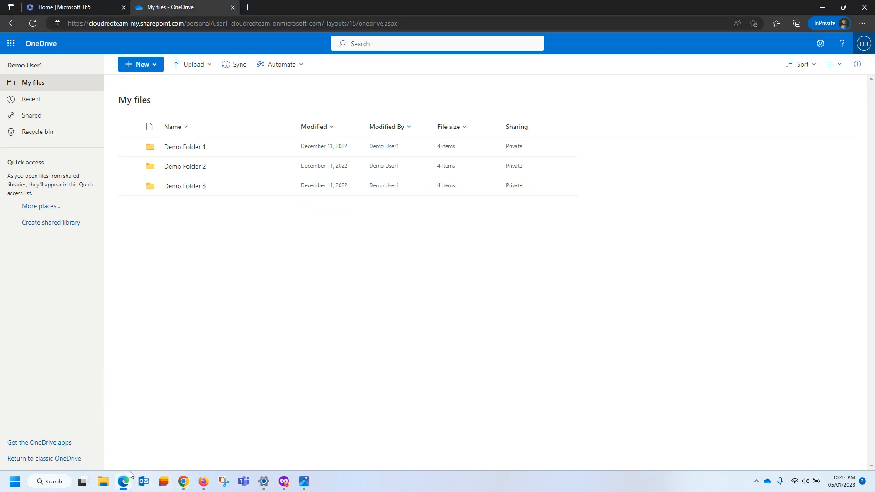
pyautogui.click(863, 43)
pyautogui.click(737, 230)
pyautogui.click(864, 43)
# Sign out of the source account and close its private window and the Demo Folder 1 tab.
pyautogui.click(858, 68)
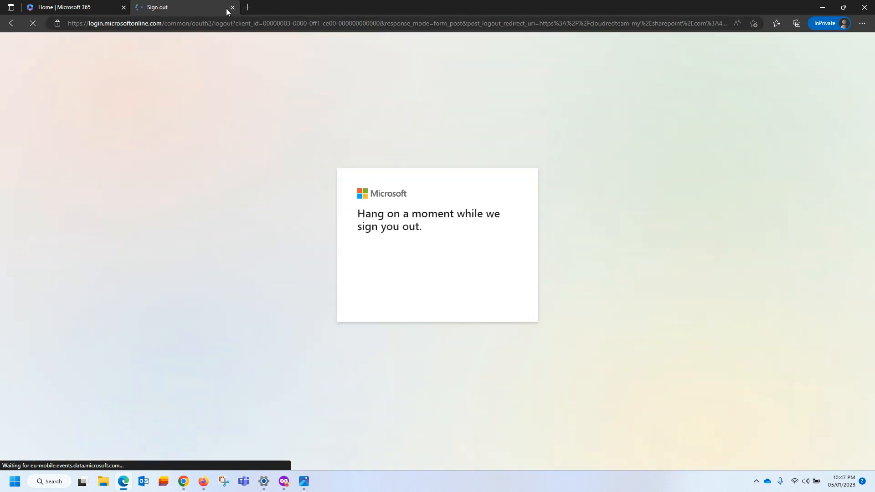
pyautogui.click(233, 8)
pyautogui.click(123, 8)
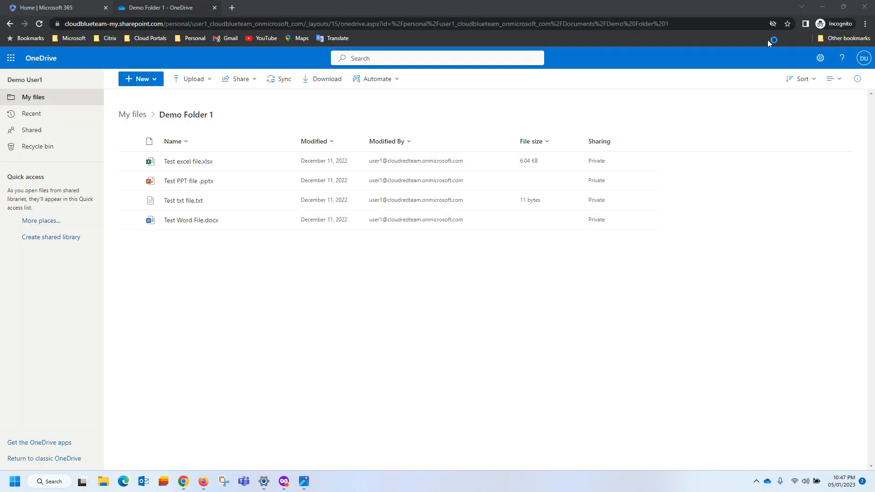
pyautogui.click(864, 23)
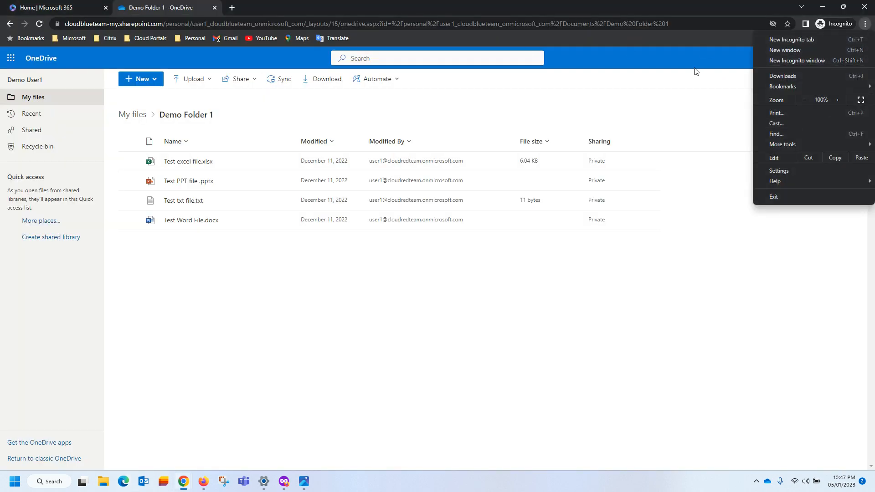
pyautogui.click(666, 68)
pyautogui.click(215, 7)
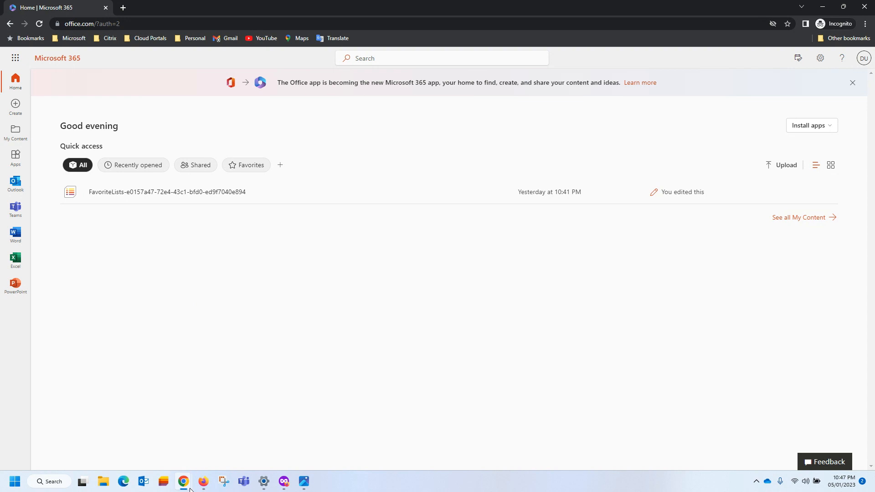
pyautogui.click(123, 482)
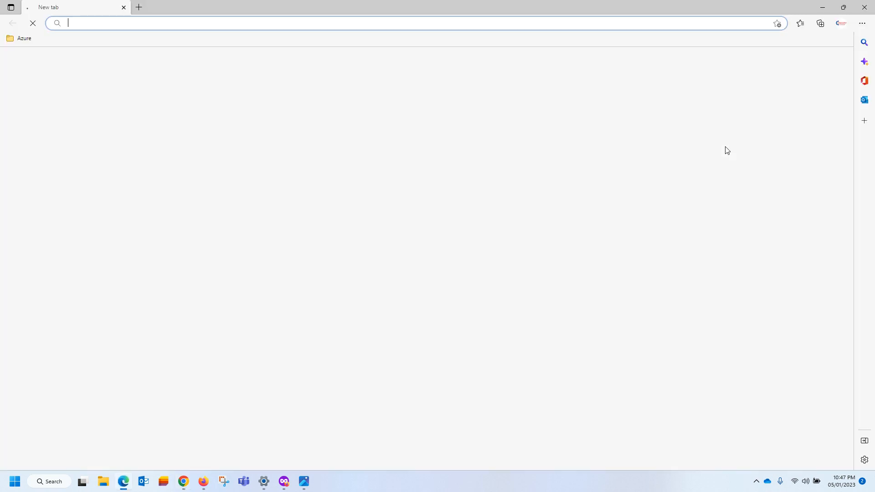
# Open a new InPrivate window and go to office.com.
pyautogui.click(861, 23)
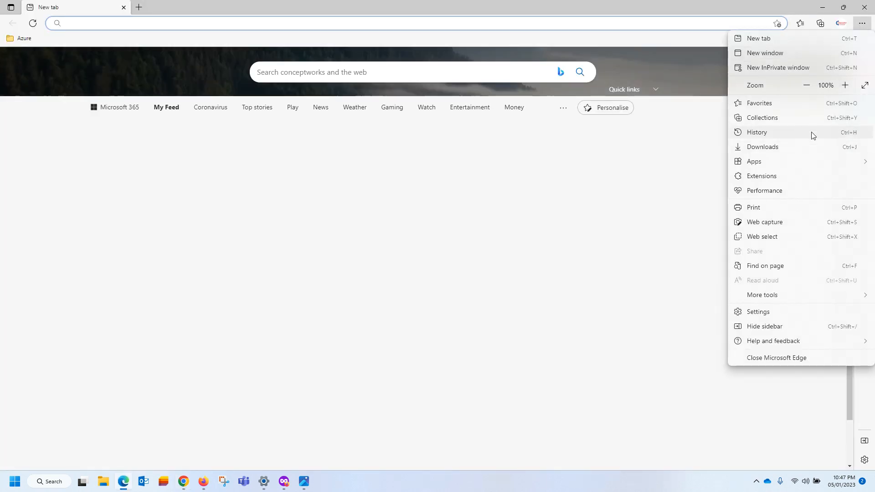
pyautogui.click(771, 71)
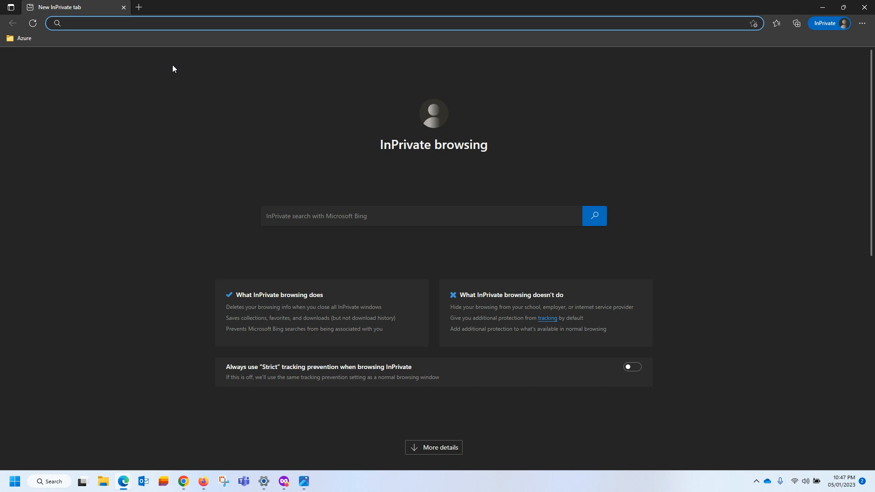
pyautogui.write('office')
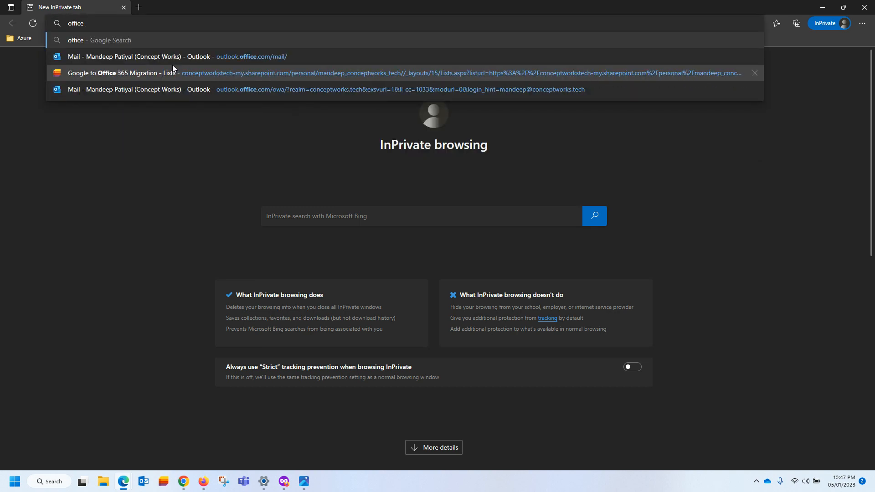
pyautogui.hotkey('ctrl', 'Return')
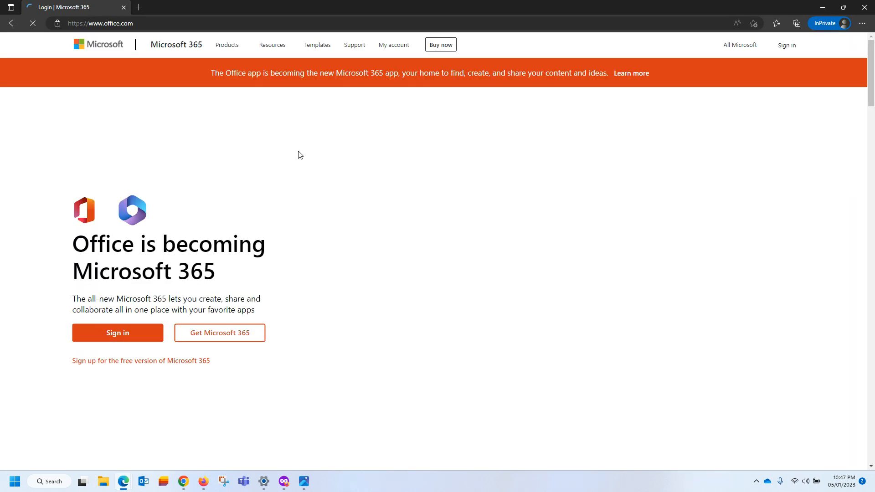
# Sign in to Microsoft 365 as the second test user and stay signed in.
pyautogui.click(109, 341)
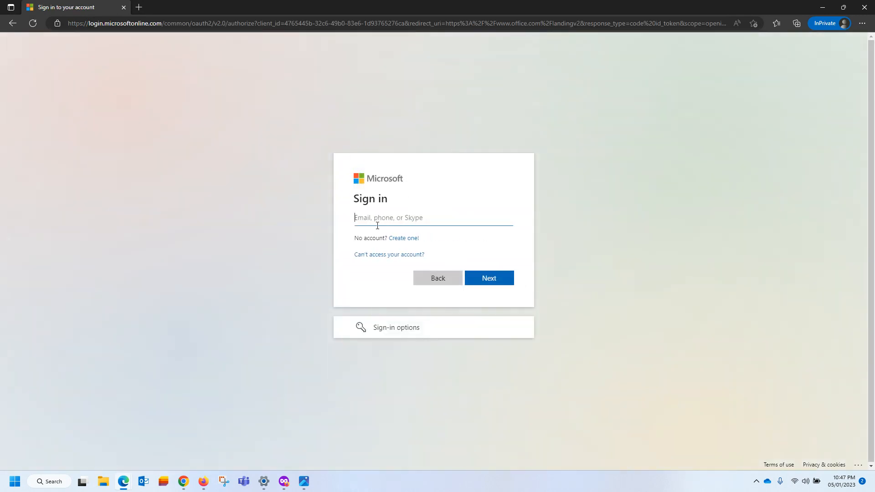
pyautogui.click(377, 221)
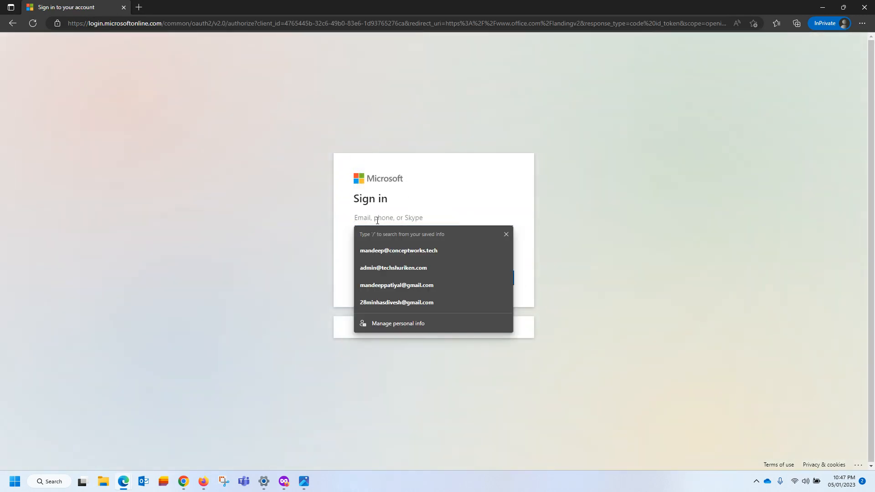
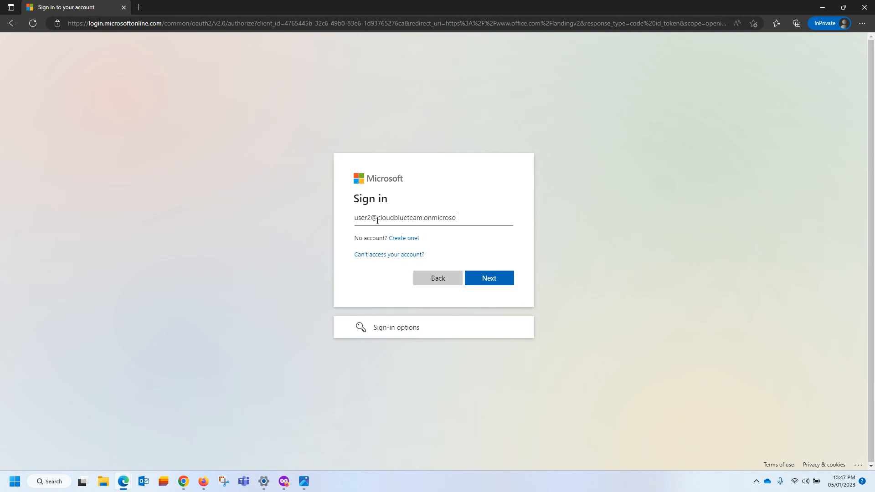
pyautogui.press('Return')
pyautogui.write('•••')
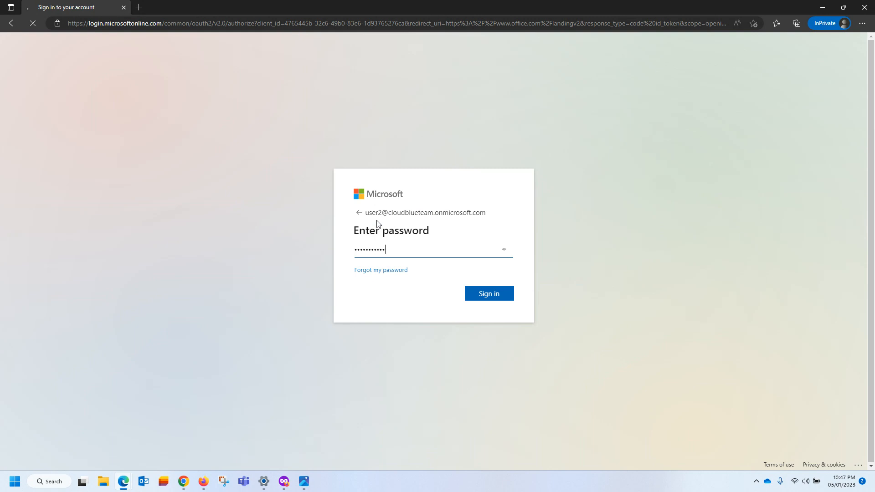
pyautogui.press('Return')
pyautogui.click(482, 299)
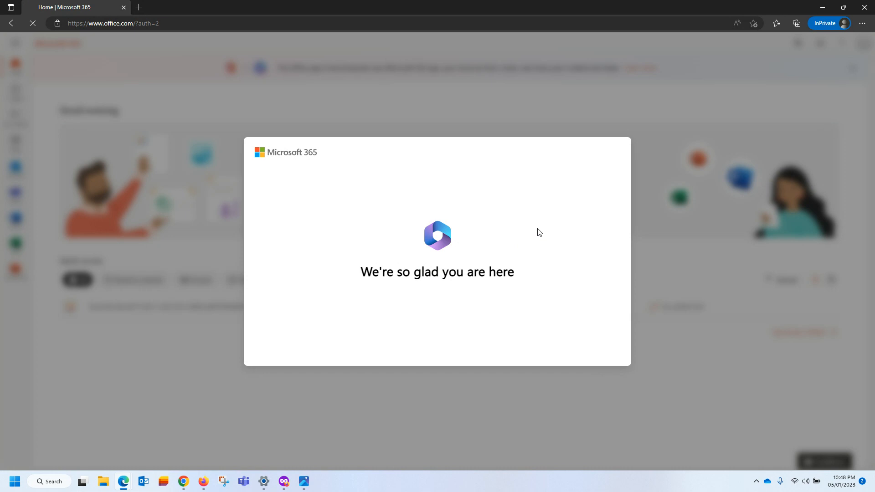
# Dismiss the welcome tour and the Find more apps callout on the Microsoft 365 home page.
pyautogui.click(651, 252)
pyautogui.click(650, 252)
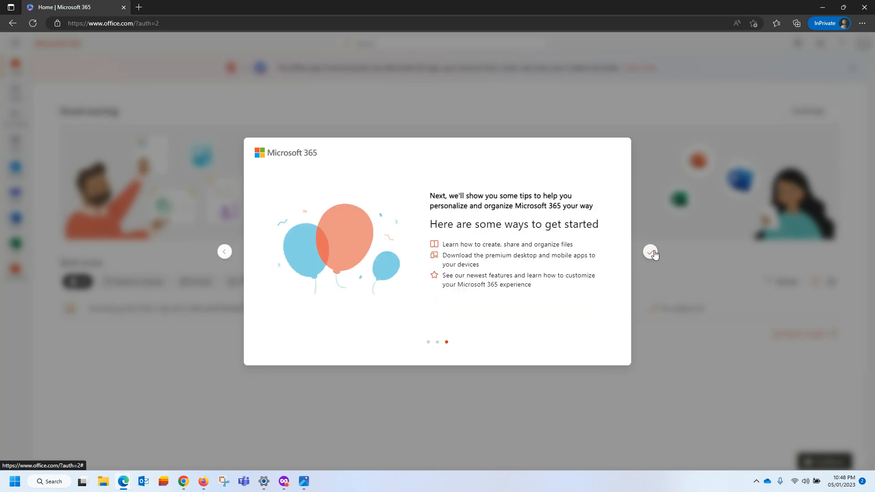
pyautogui.click(651, 252)
pyautogui.click(136, 136)
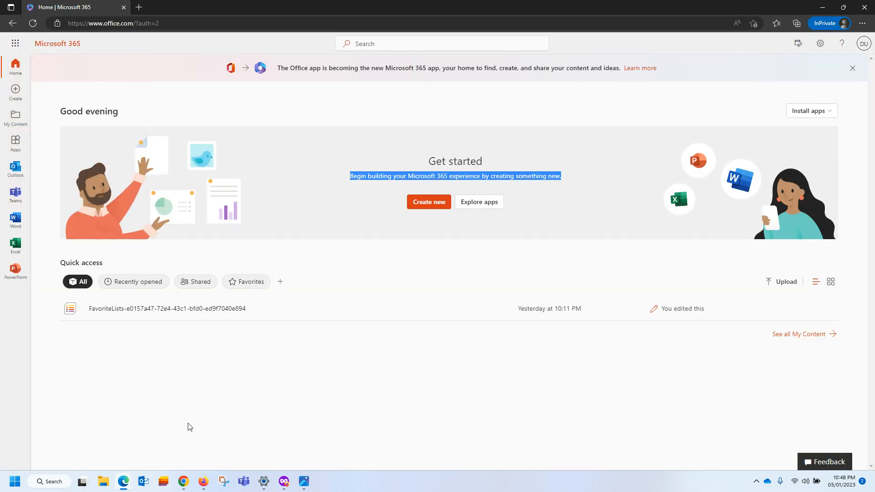
pyautogui.click(168, 402)
pyautogui.click(17, 45)
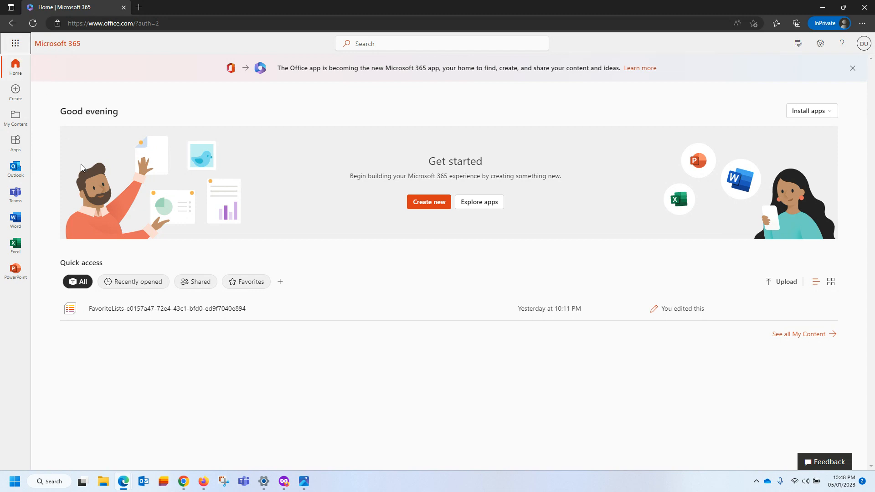
# Open OneDrive and check Demo Folder 1 and From OneDrive, finding them empty.
pyautogui.click(87, 104)
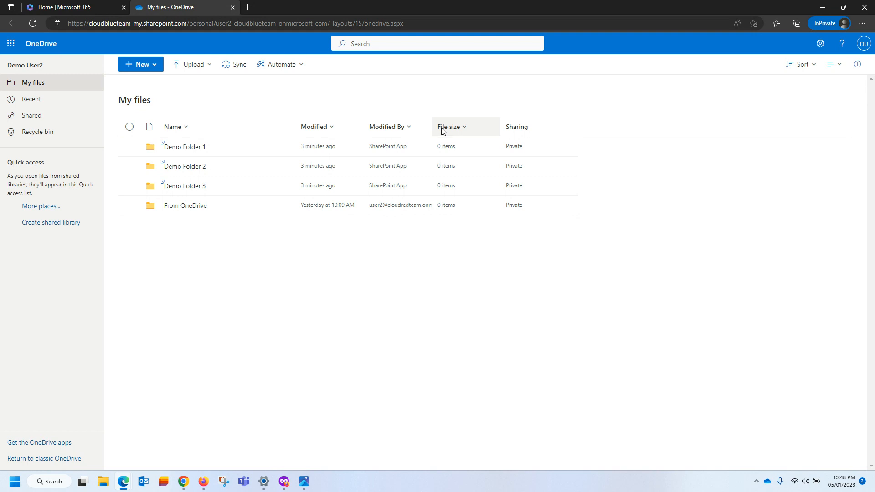
pyautogui.click(185, 150)
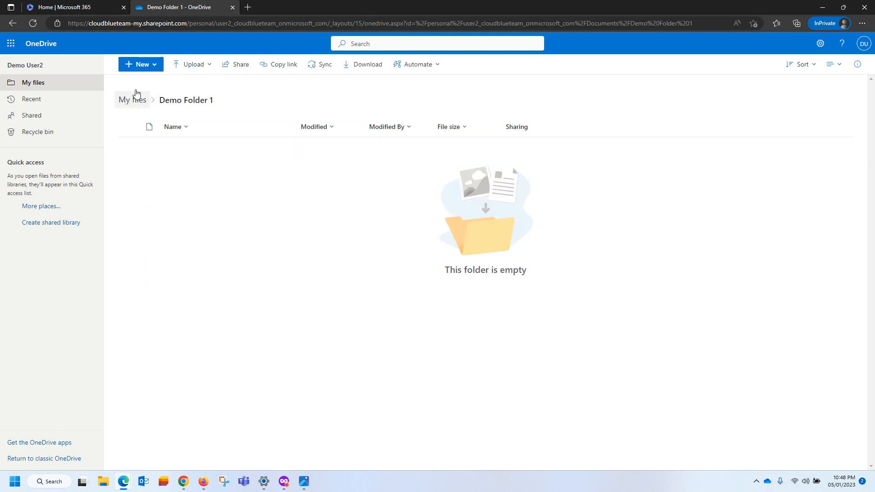
pyautogui.click(29, 85)
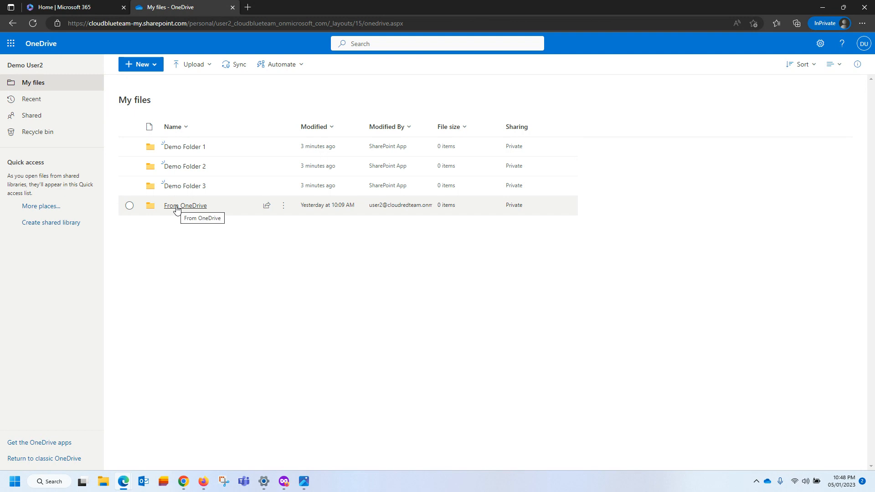
pyautogui.click(180, 208)
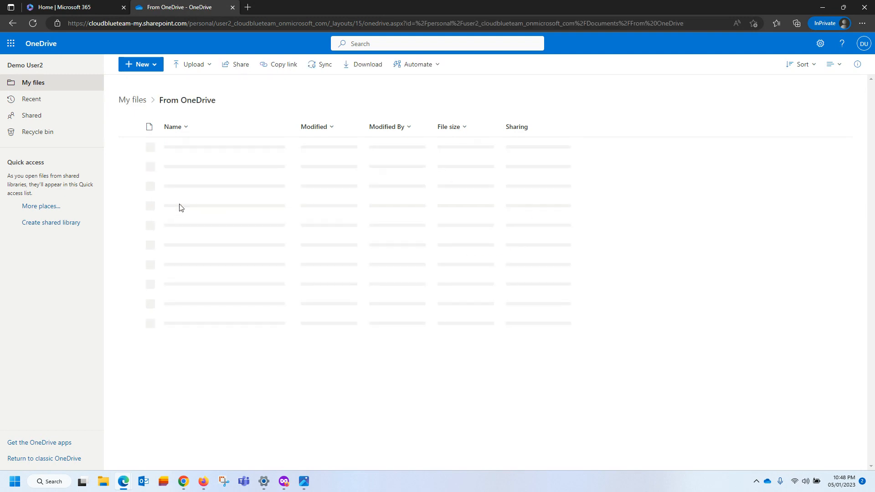
pyautogui.click(25, 83)
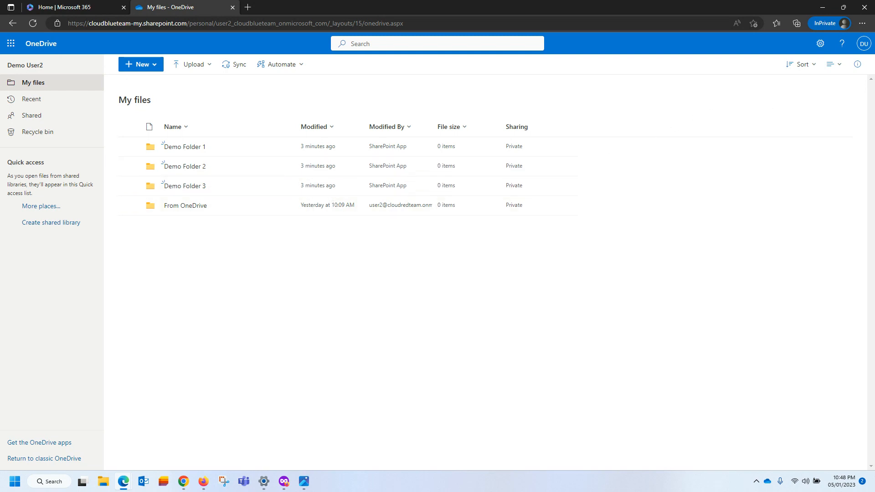
# Sign out of the second test user's account and close the sign-out page.
pyautogui.click(863, 46)
pyautogui.click(849, 69)
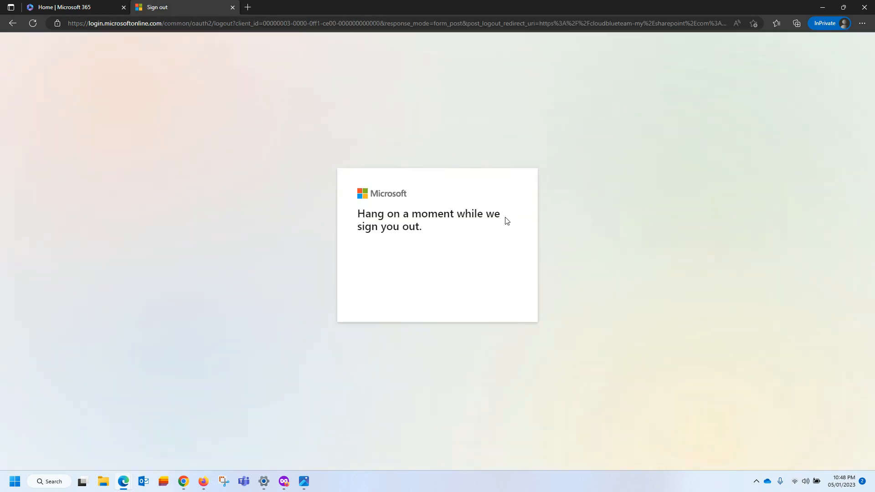
pyautogui.click(232, 8)
# Close the old private window and open a new InPrivate window at office.com.
pyautogui.click(123, 7)
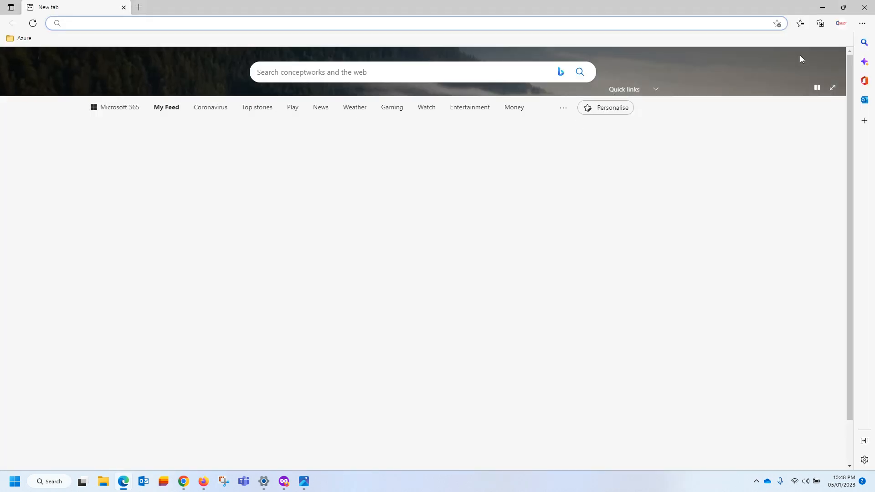
pyautogui.click(862, 22)
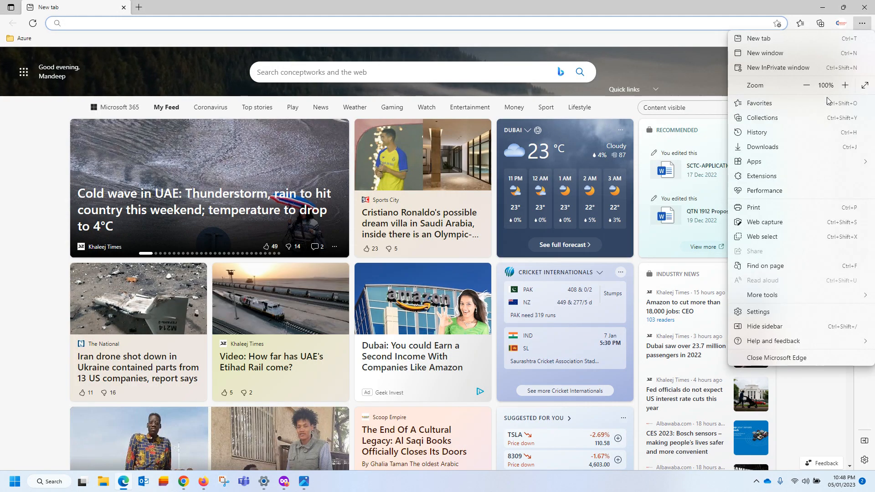
pyautogui.click(775, 68)
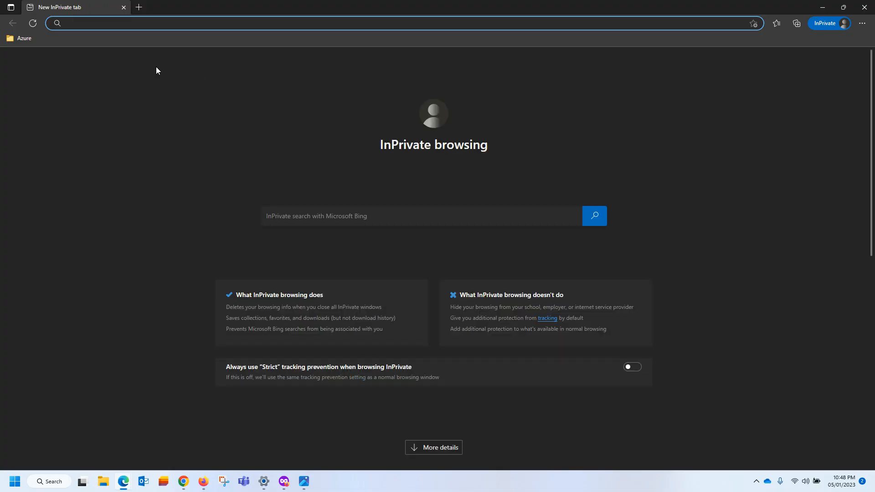
pyautogui.write('office')
pyautogui.press('Return')
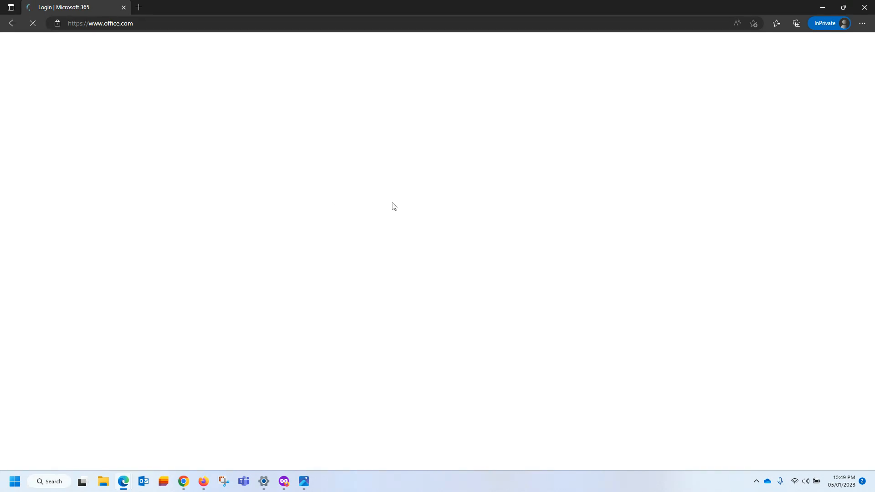
# Start Microsoft 365 sign-in with the fourth destination user's e-mail address.
pyautogui.click(86, 333)
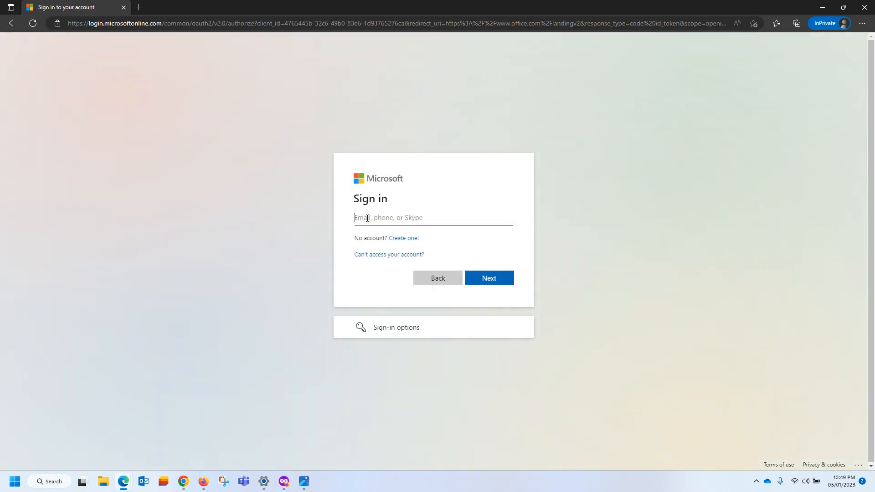
pyautogui.click(372, 221)
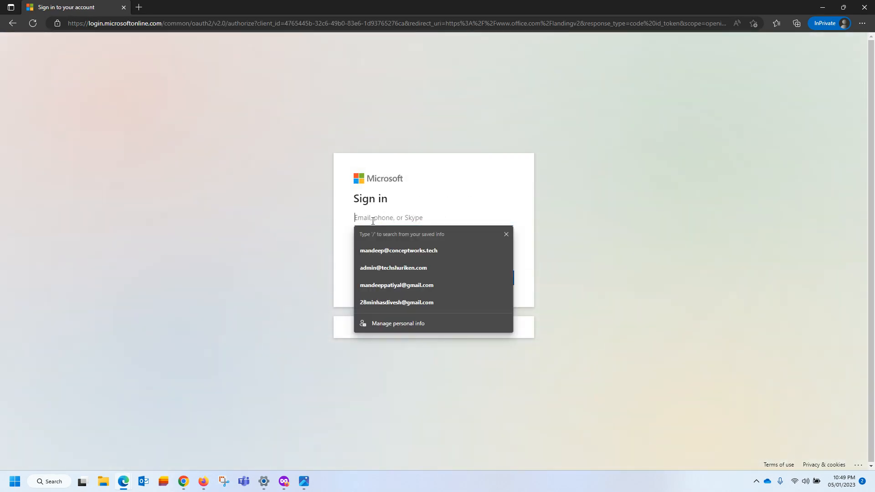
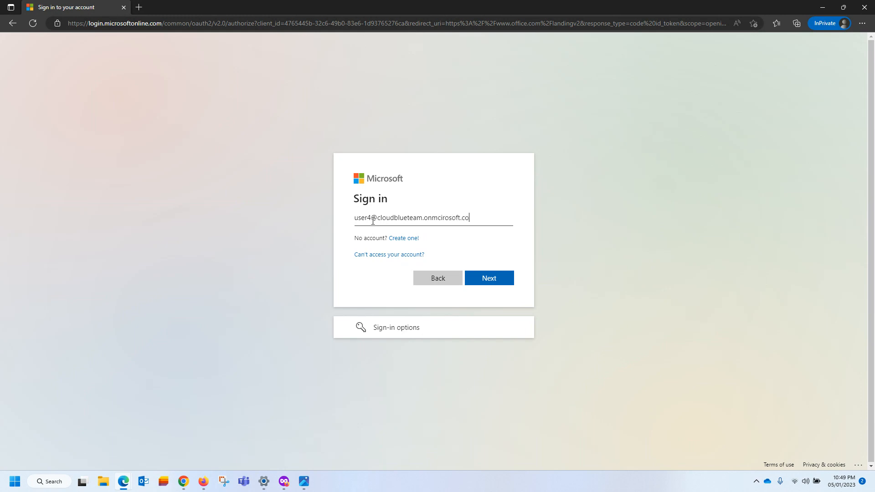
pyautogui.press('Return')
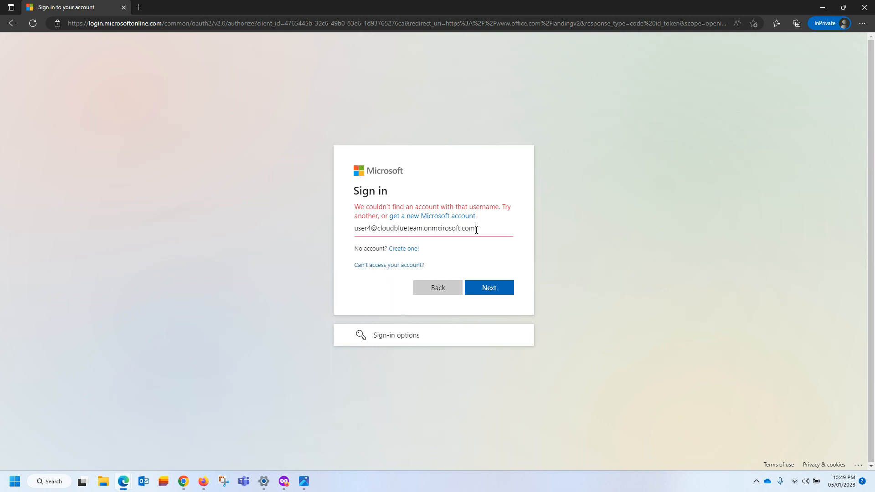
# Correct the e-mail's domain, enter the account password, and choose to stay signed in.
pyautogui.moveTo(477, 230); pyautogui.dragTo(379, 231)
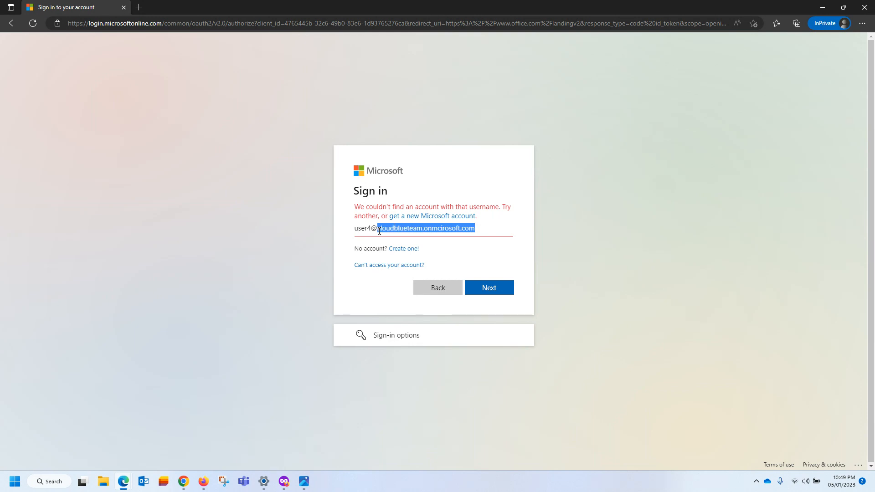
pyautogui.press('BackSpace')
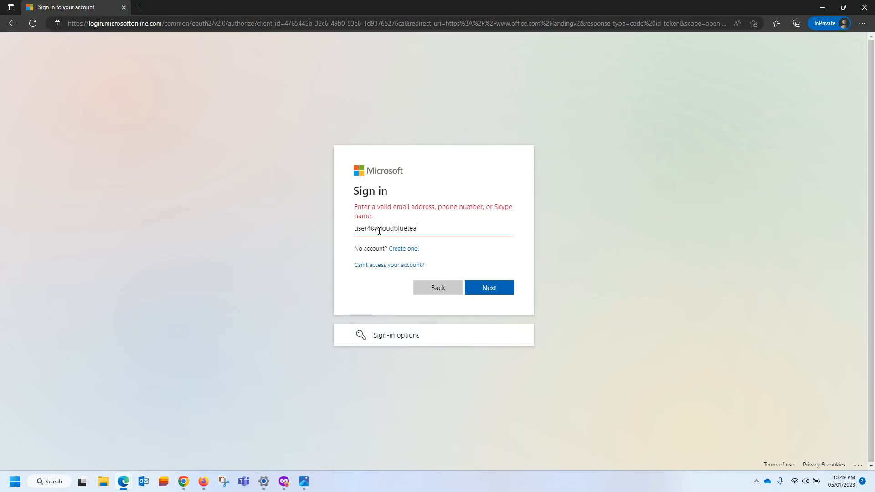
pyautogui.write('cloudblueteam.onmicrosoft.com')
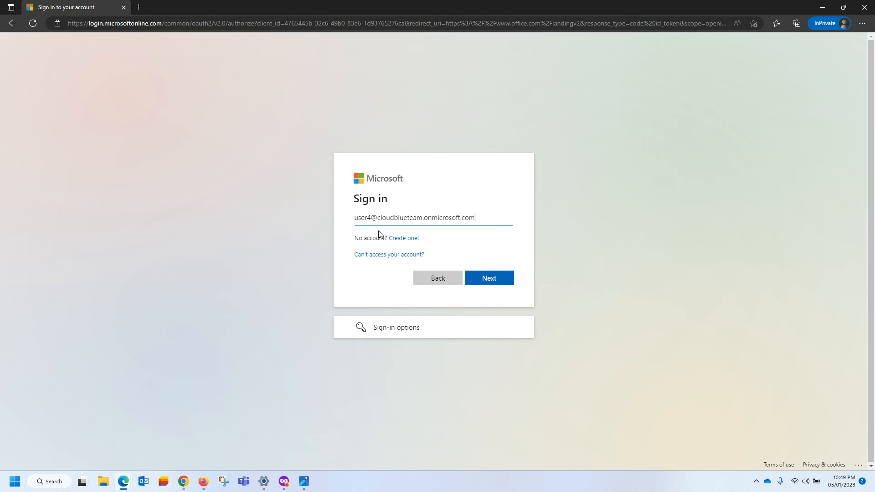
pyautogui.press('Return')
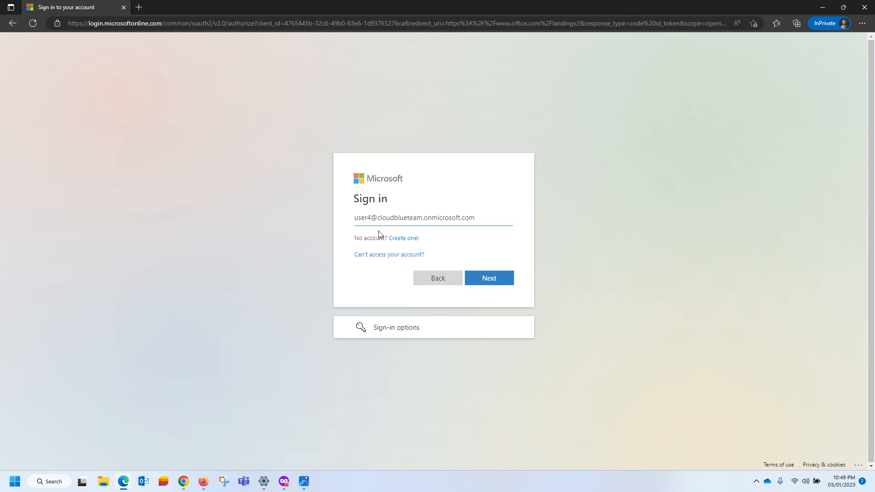
pyautogui.write('•••')
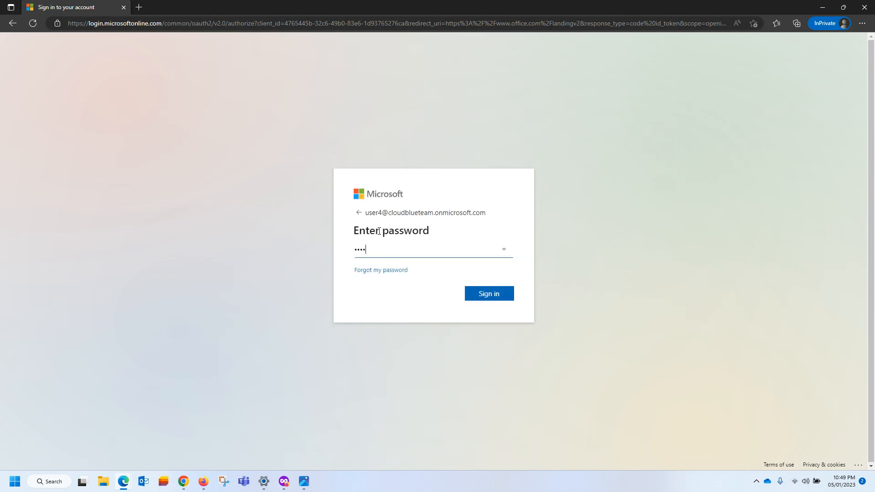
pyautogui.press('Return')
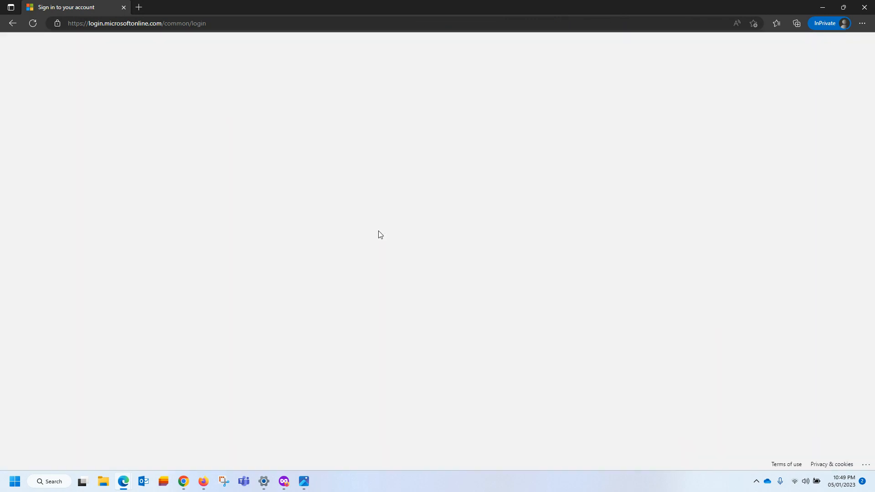
pyautogui.click(482, 296)
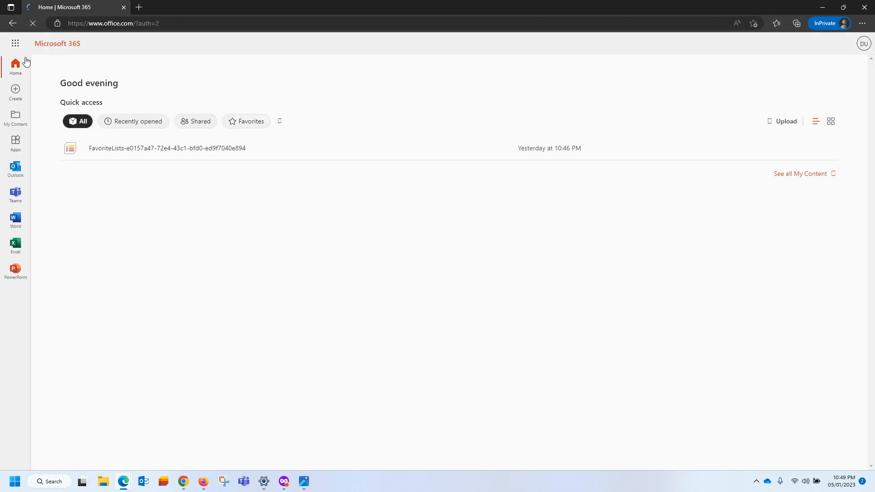
# Open OneDrive and check Demo Folders 1, 2 and 3 for their 4 migrated items.
pyautogui.click(15, 43)
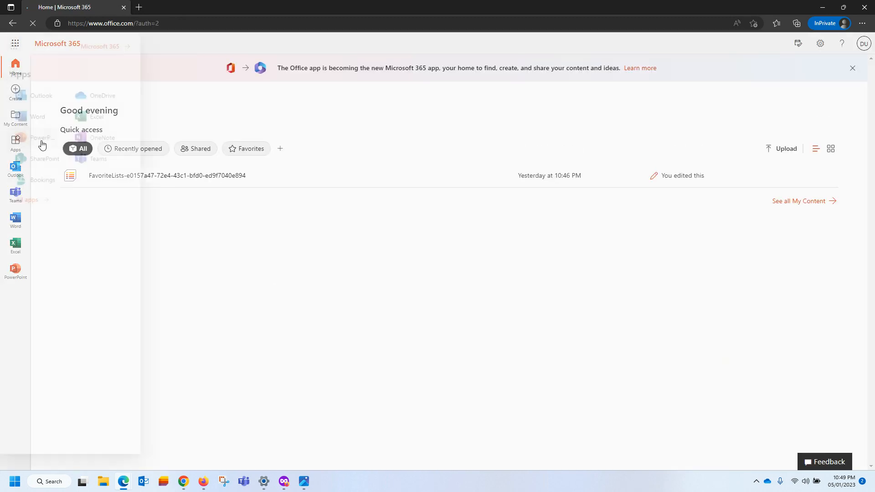
pyautogui.click(80, 106)
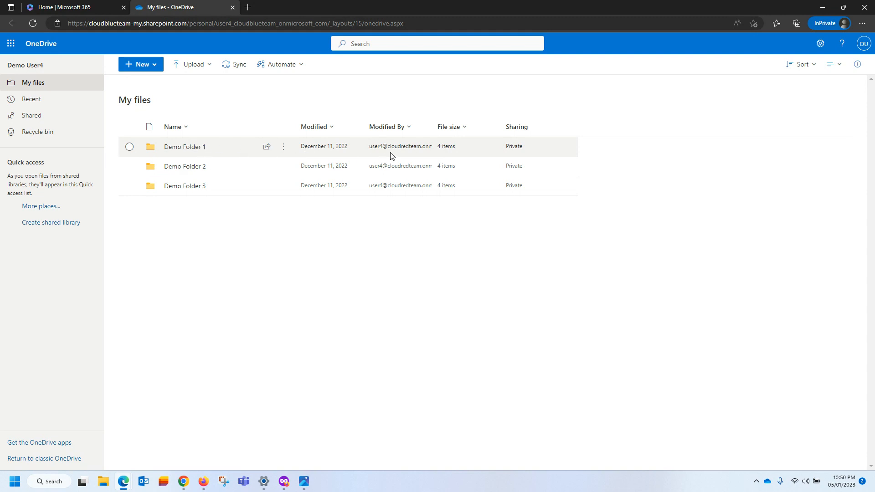
pyautogui.click(182, 151)
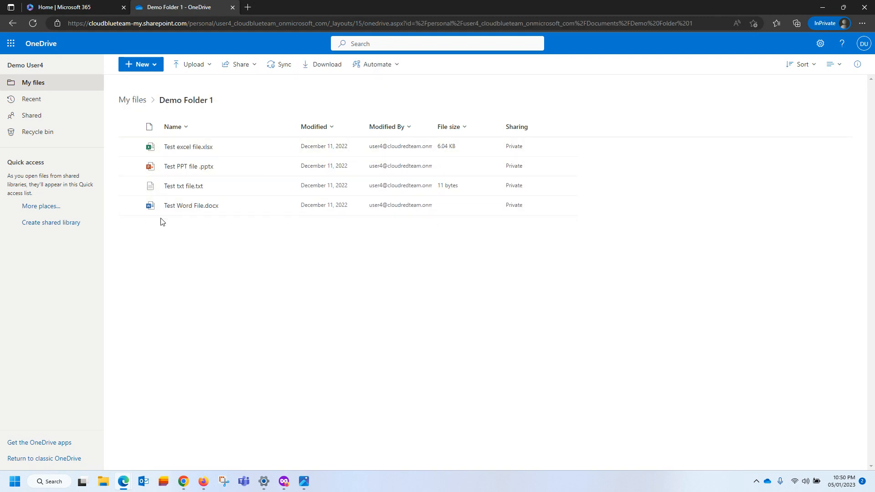
pyautogui.click(136, 100)
pyautogui.click(185, 169)
pyautogui.click(133, 101)
pyautogui.click(169, 187)
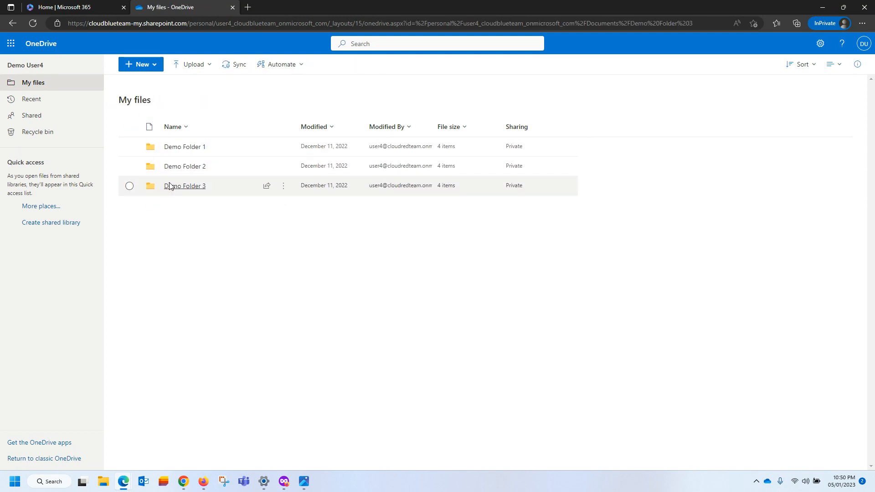
pyautogui.click(136, 101)
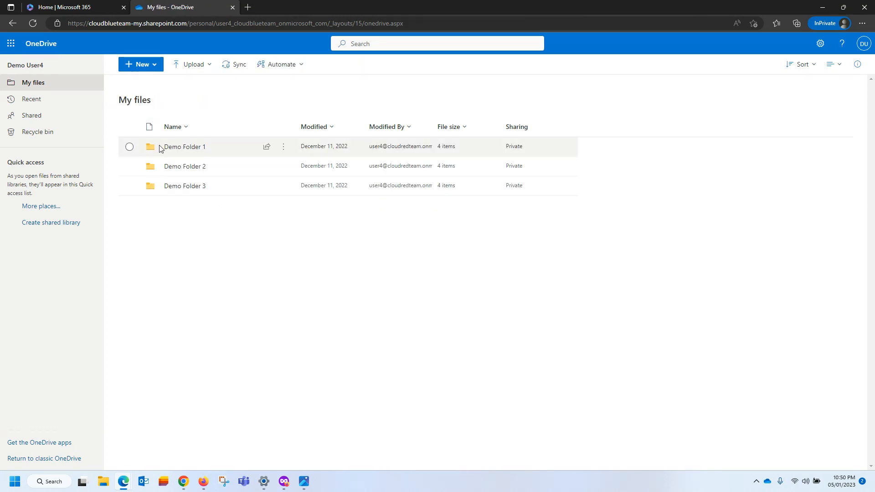
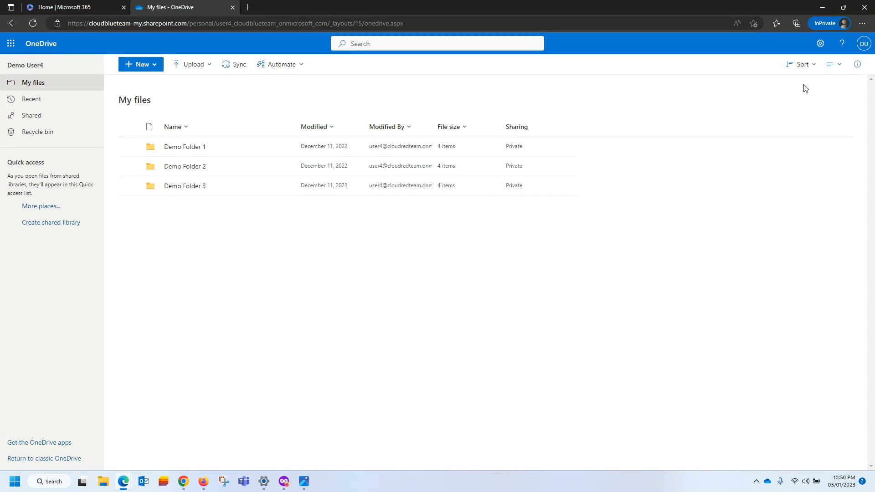
# Sign the destination user out of OneDrive and close the sign-out tab.
pyautogui.click(863, 44)
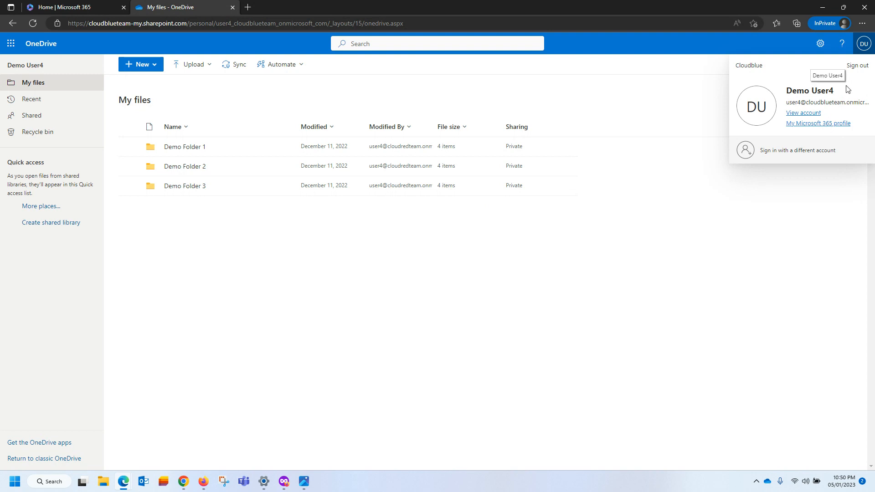
pyautogui.click(857, 65)
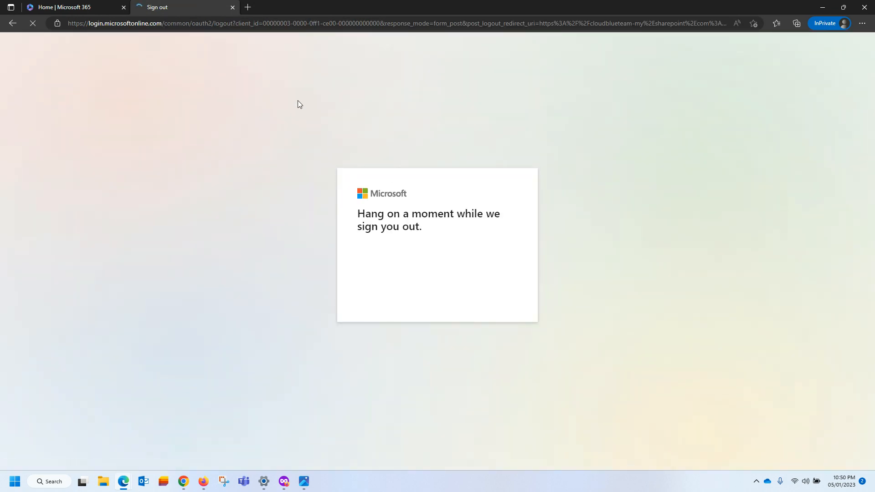
pyautogui.click(231, 7)
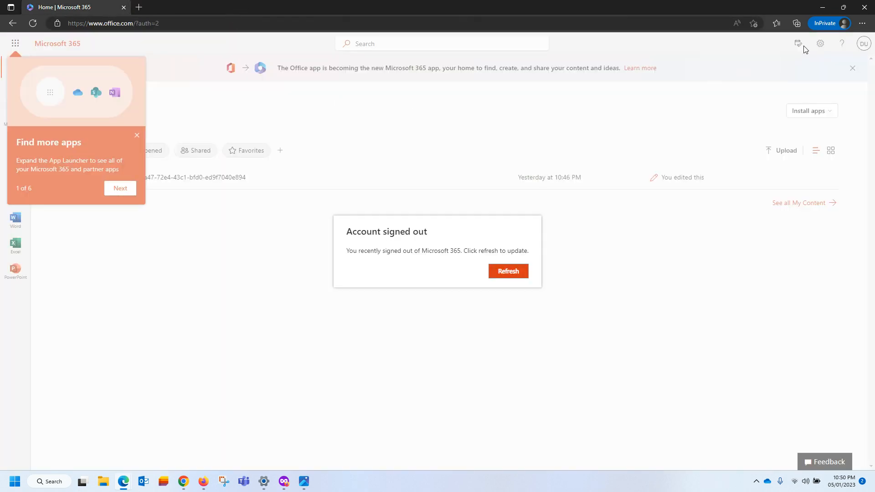
# Close the InPrivate, Edge and Chrome windows to return to the Mover migrations page.
pyautogui.click(864, 6)
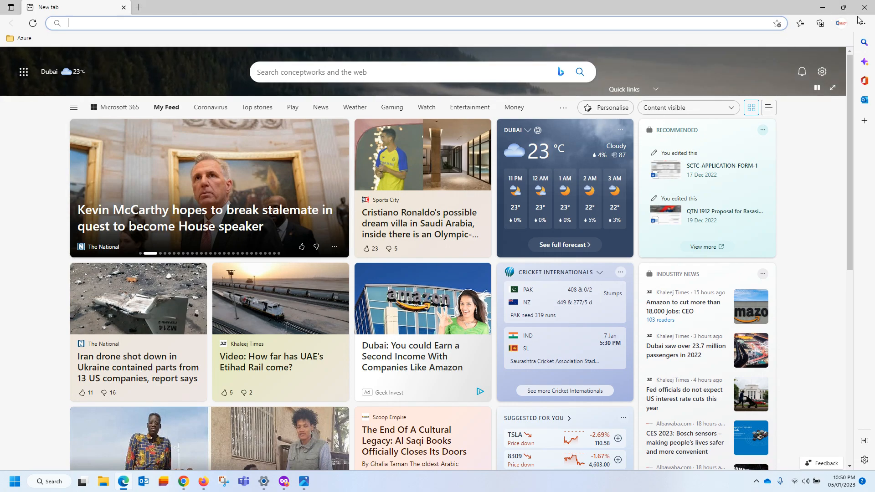
pyautogui.click(864, 7)
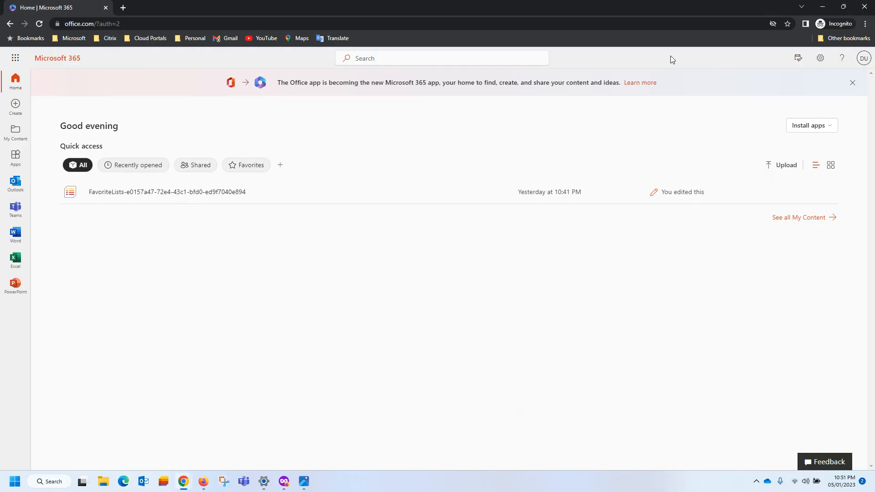
pyautogui.click(864, 6)
pyautogui.scroll(5, 332, 197)
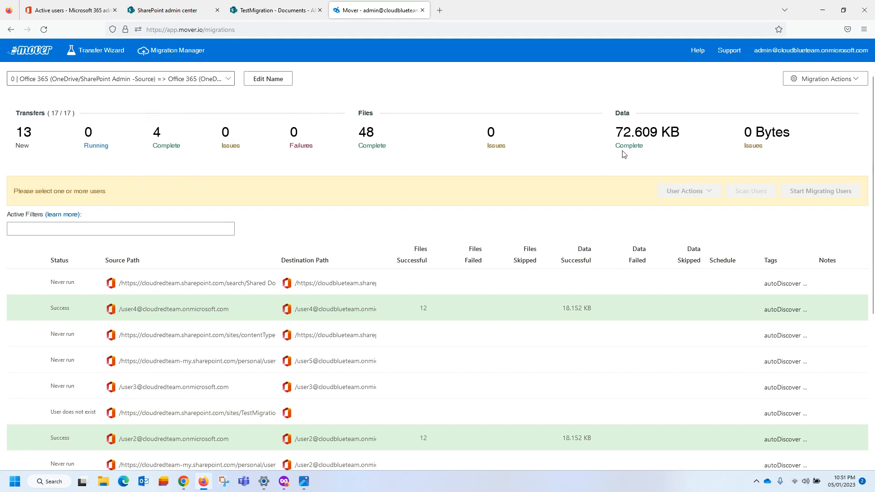
# Delete the whole migration, entering 'Migration Com' in the confirmation prompt.
pyautogui.click(856, 82)
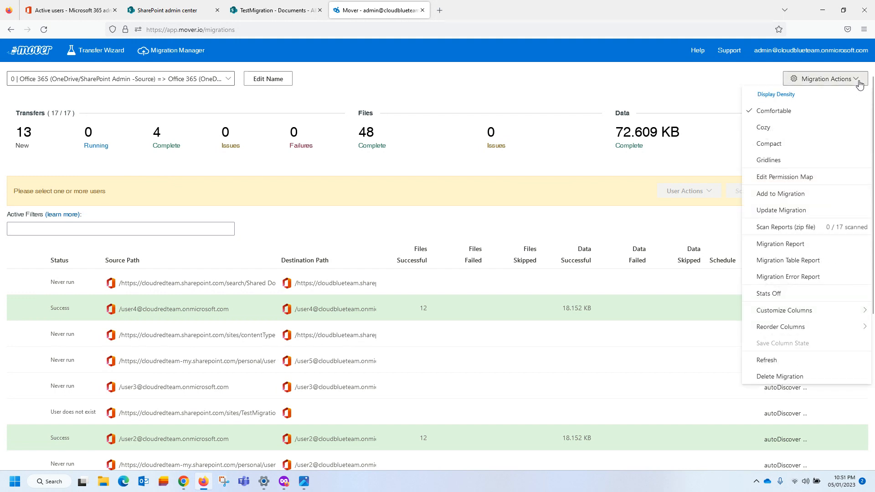
pyautogui.click(793, 378)
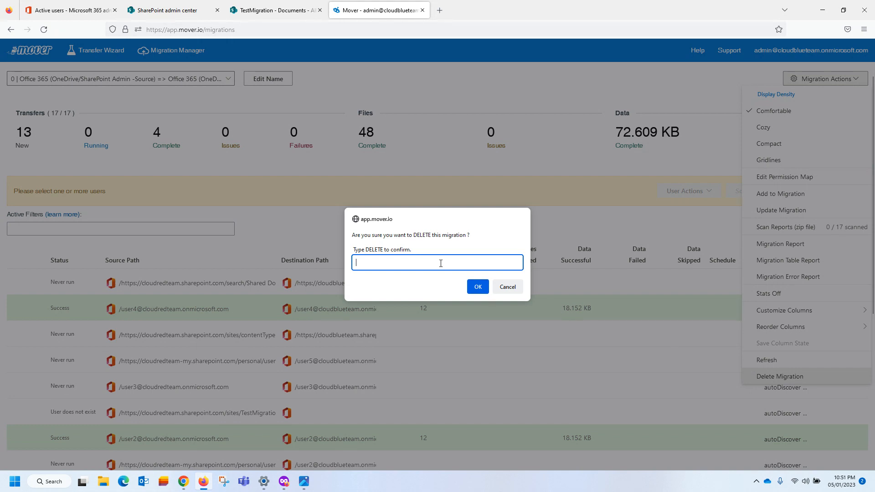
pyautogui.write('Migration Completed')
pyautogui.click(476, 287)
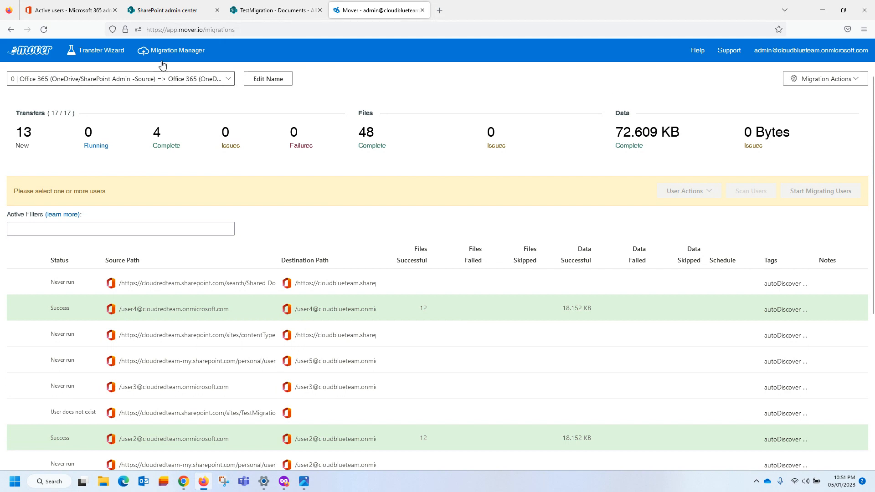
# Log out of the Mover account from its admin settings and close the Microsoft sign-out tab.
pyautogui.click(811, 52)
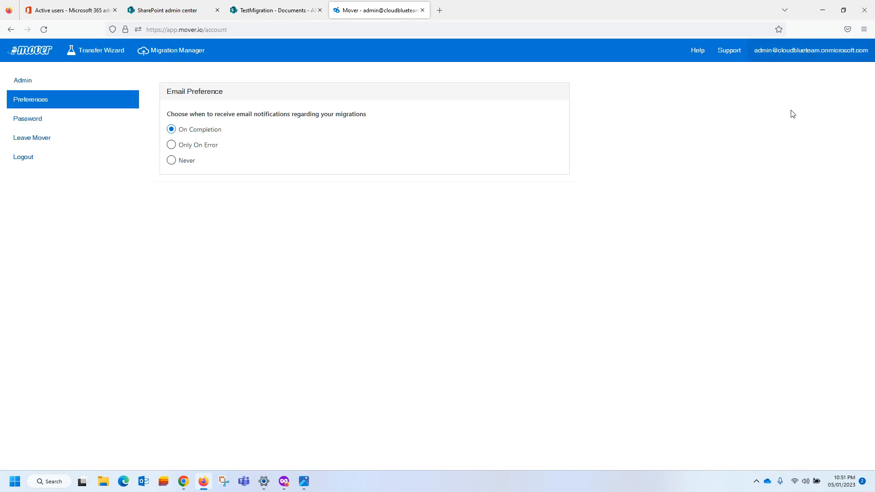
pyautogui.click(23, 87)
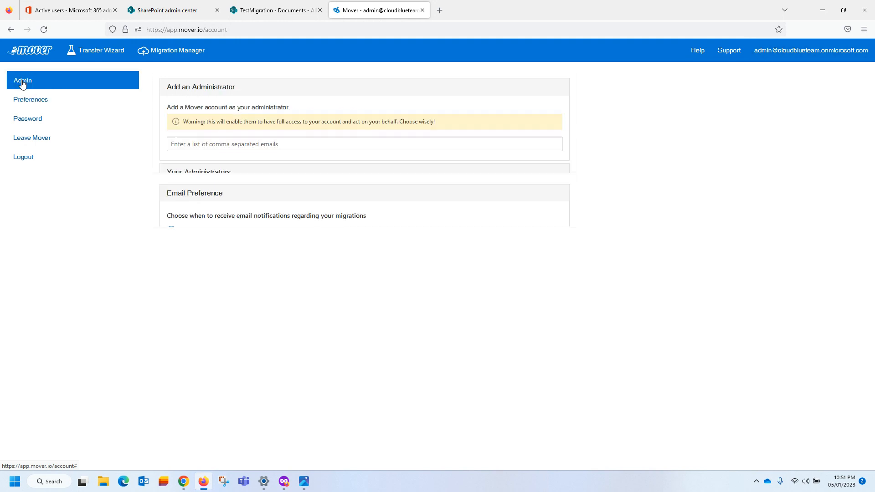
pyautogui.click(25, 158)
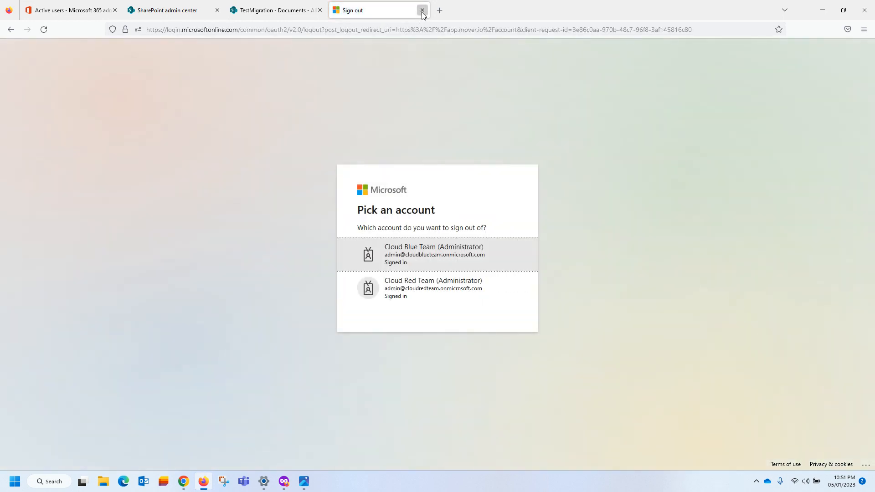
pyautogui.click(422, 10)
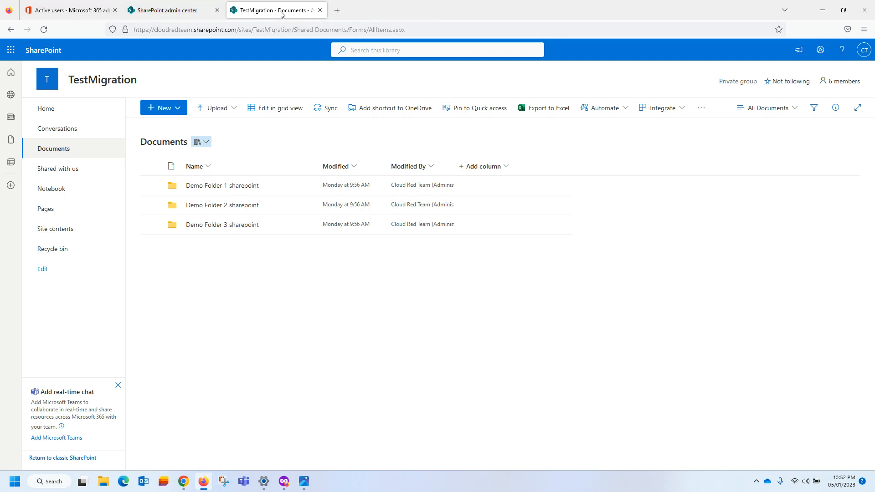
# Close the TestMigration and SharePoint admin tabs, then bring up Azure AD's Enterprise applications list.
pyautogui.click(319, 10)
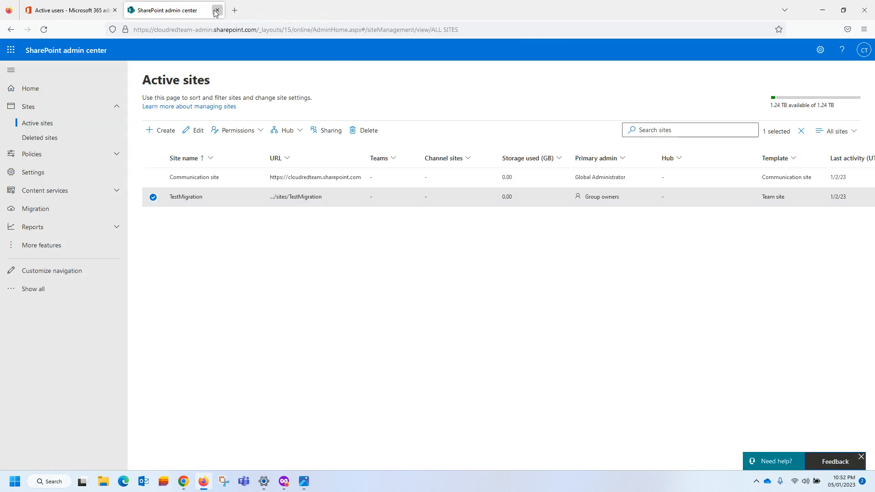
pyautogui.click(216, 10)
pyautogui.click(28, 245)
pyautogui.scroll(-3, 41, 364)
pyautogui.click(63, 365)
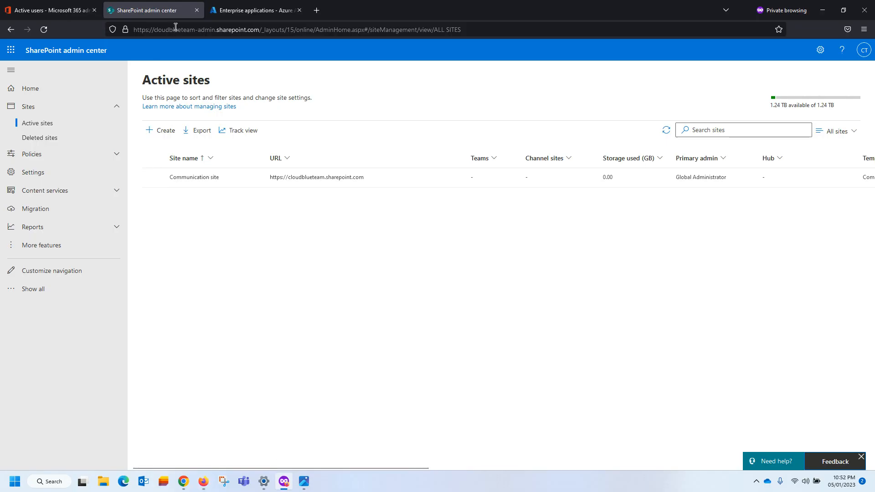
pyautogui.click(82, 9)
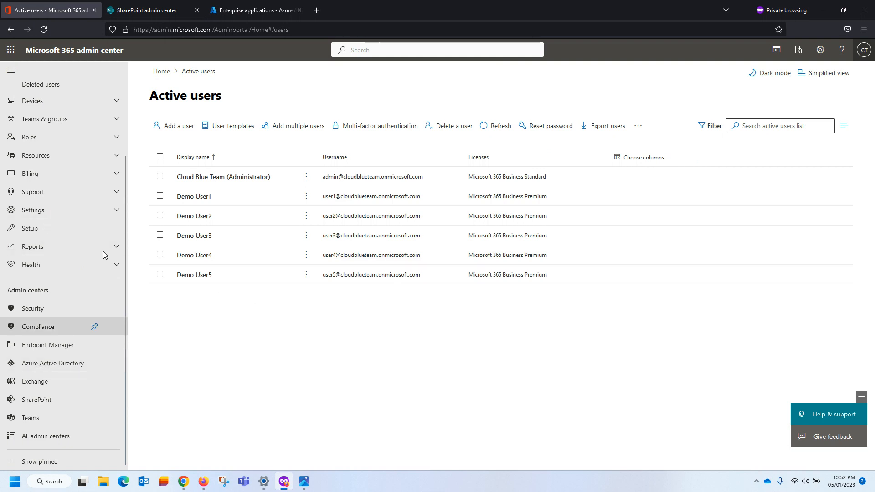
pyautogui.click(258, 9)
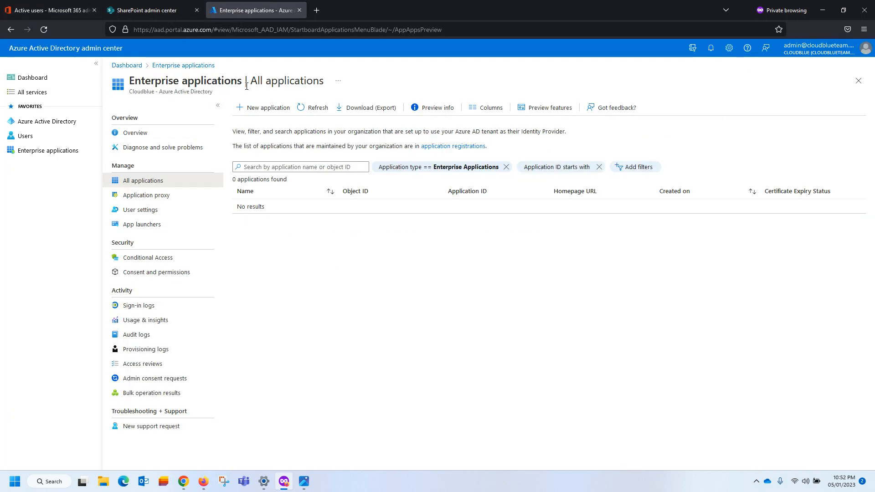
# Delete the Office 365 Mover app from its Properties page and refresh to confirm 0 applications remain.
pyautogui.click(310, 109)
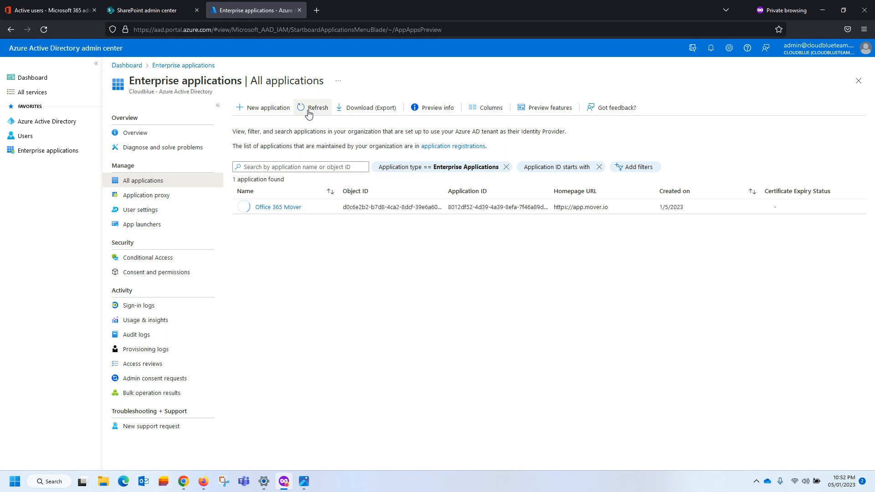
pyautogui.click(276, 207)
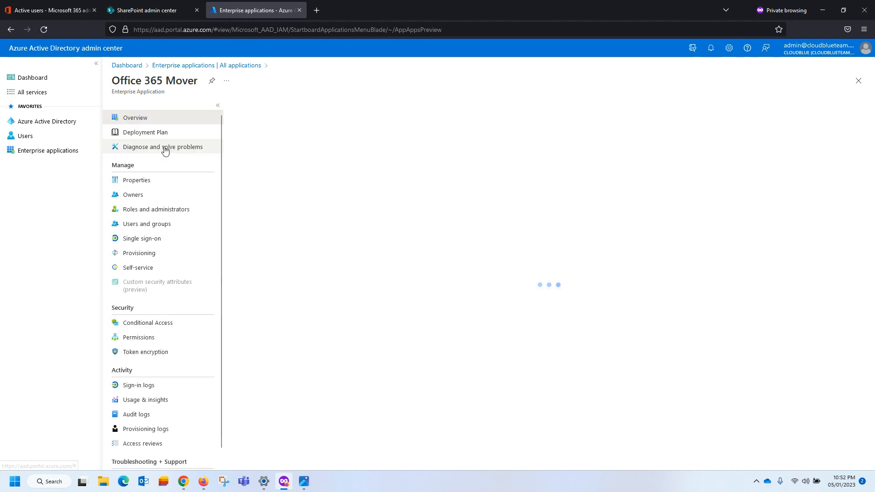
pyautogui.click(141, 182)
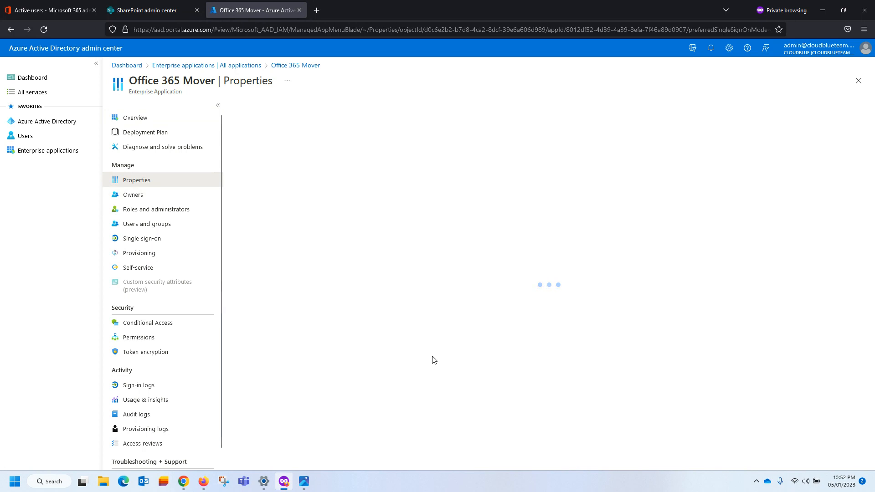
pyautogui.click(324, 110)
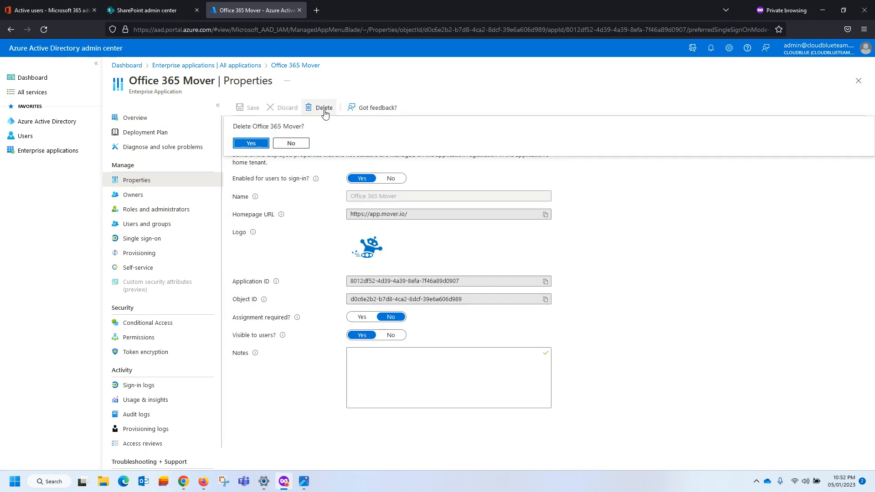
pyautogui.click(251, 142)
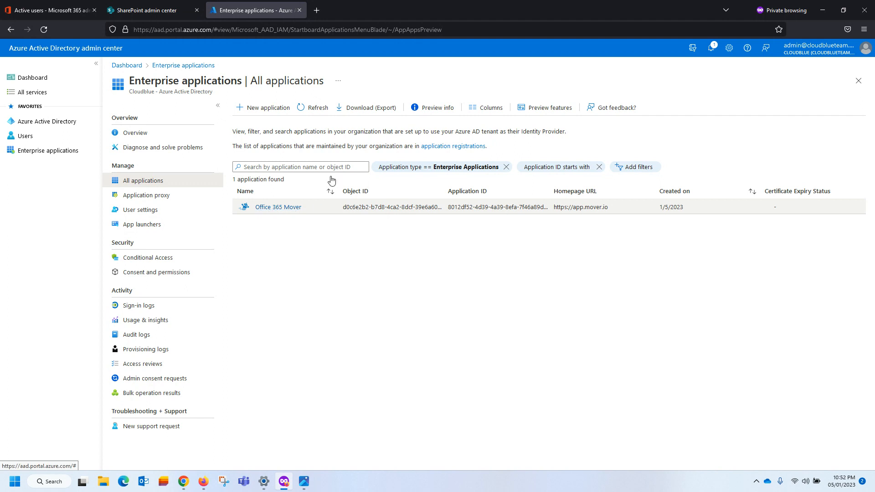
pyautogui.click(313, 107)
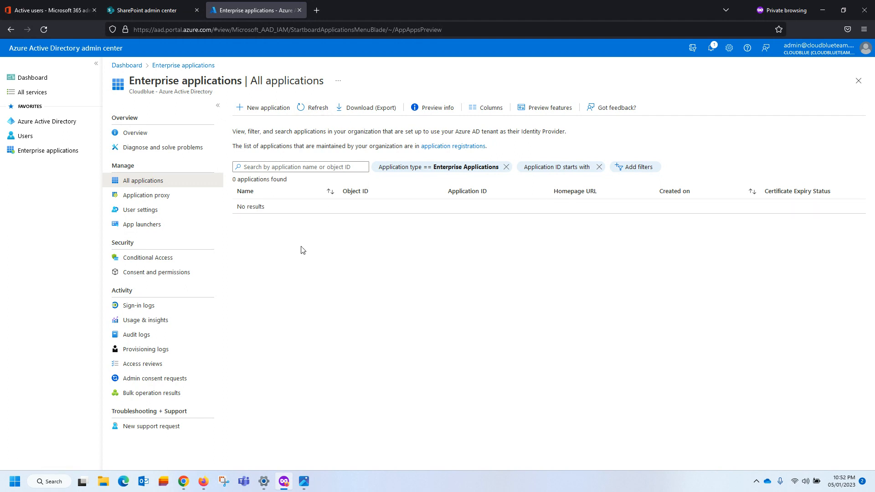
pyautogui.moveTo(183, 481)
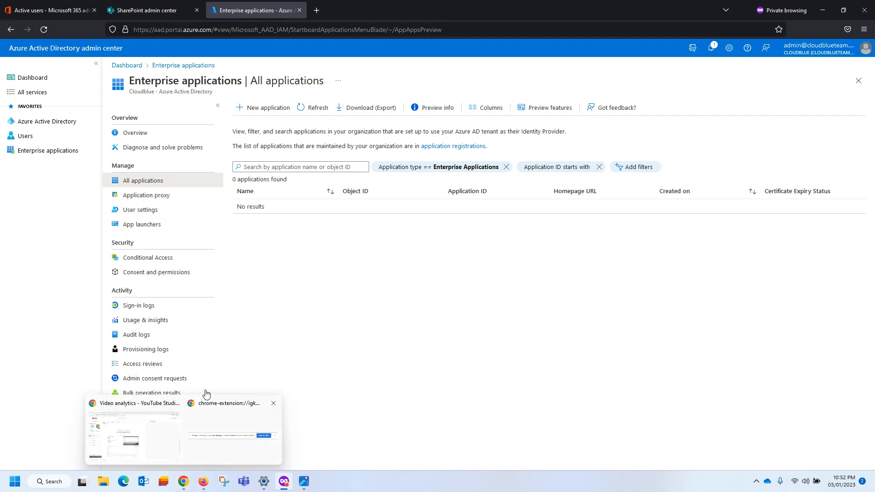
# In the other browser window, close the leftover Microsoft Azure sign-in tab, keeping Active users open.
pyautogui.click(203, 481)
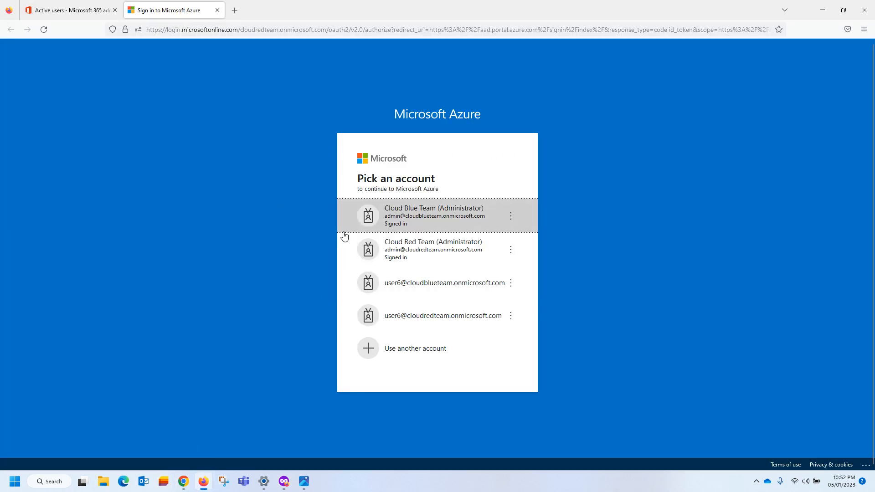
pyautogui.click(81, 12)
pyautogui.click(214, 10)
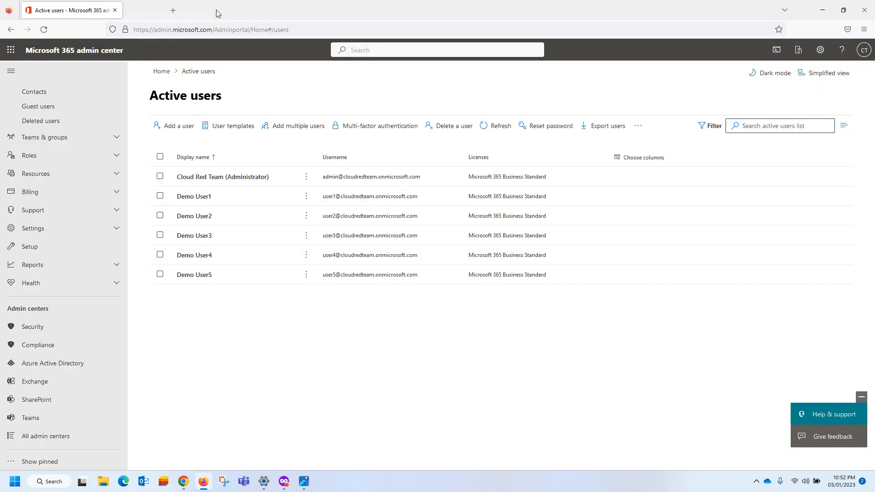